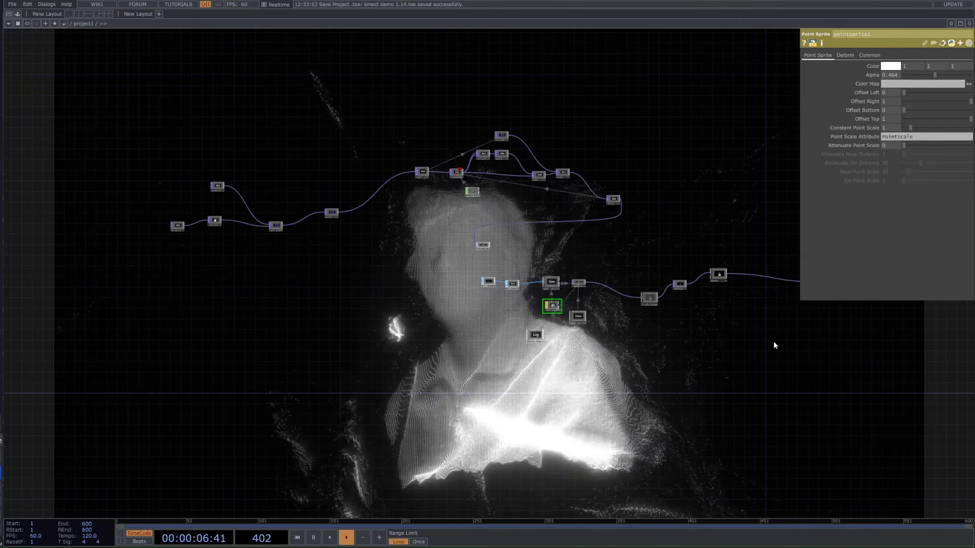
Select the purple_crt Null near the end of the render chain and turn off its display as the network background.
drag(646, 385, 548, 388)
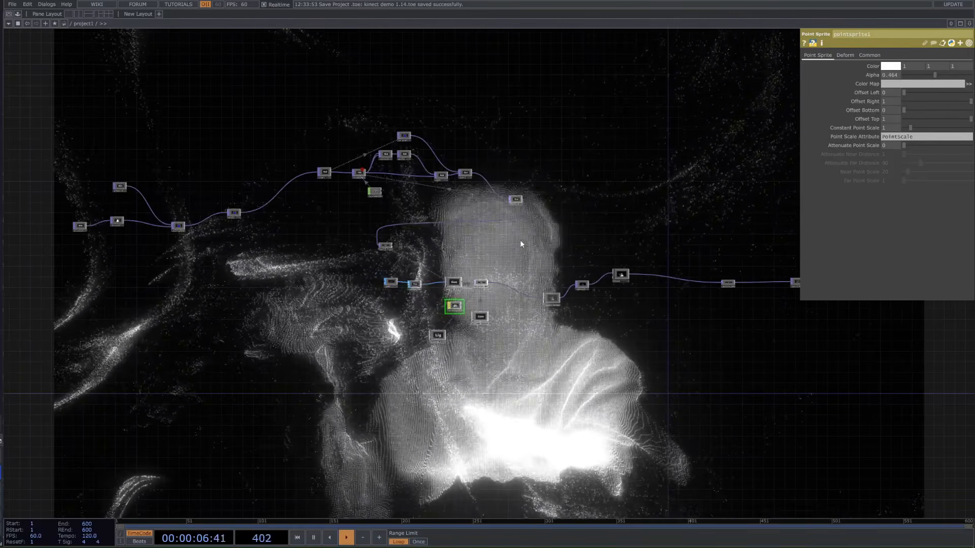
drag(303, 354, 305, 355)
scroll(228, 330, down, 5)
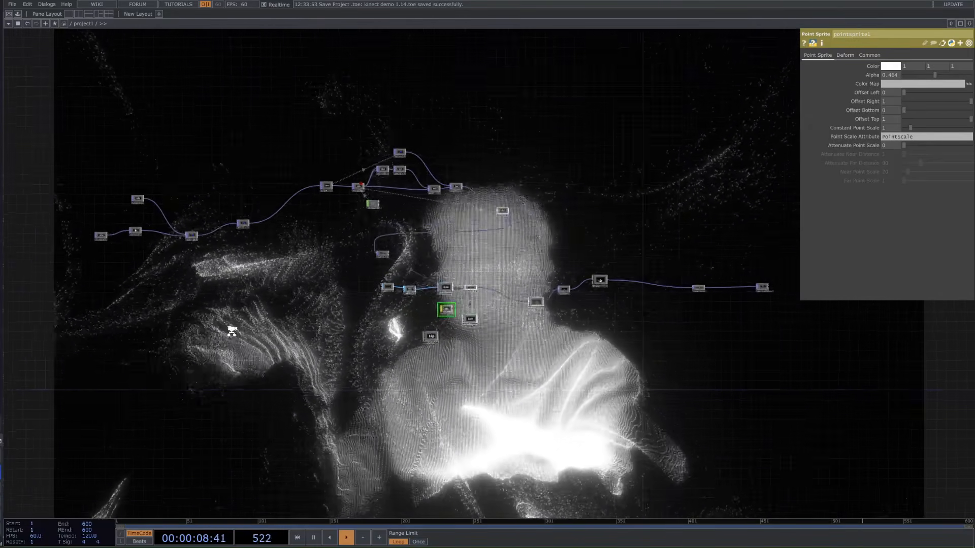
scroll(275, 302, up, 2)
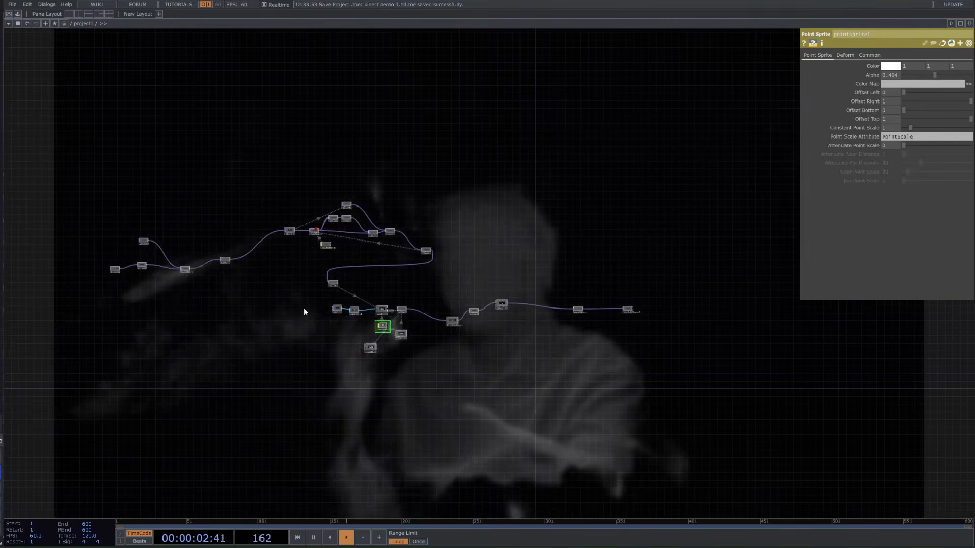
scroll(304, 312, up, 2)
scroll(696, 311, up, 4)
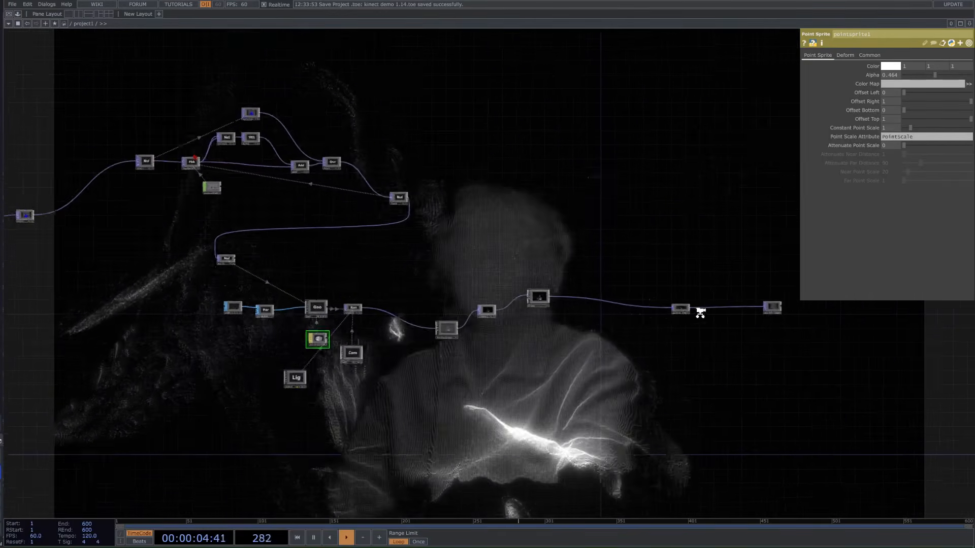
click(685, 311)
click(684, 312)
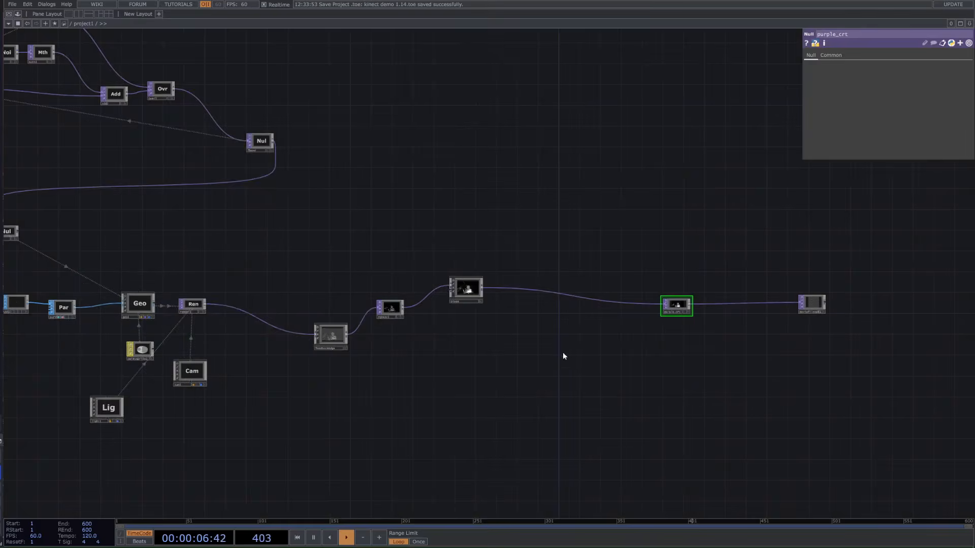
Save the project.
scroll(561, 352, down, 4)
drag(465, 369, 556, 353)
key(ctrl+s)
drag(149, 367, 282, 358)
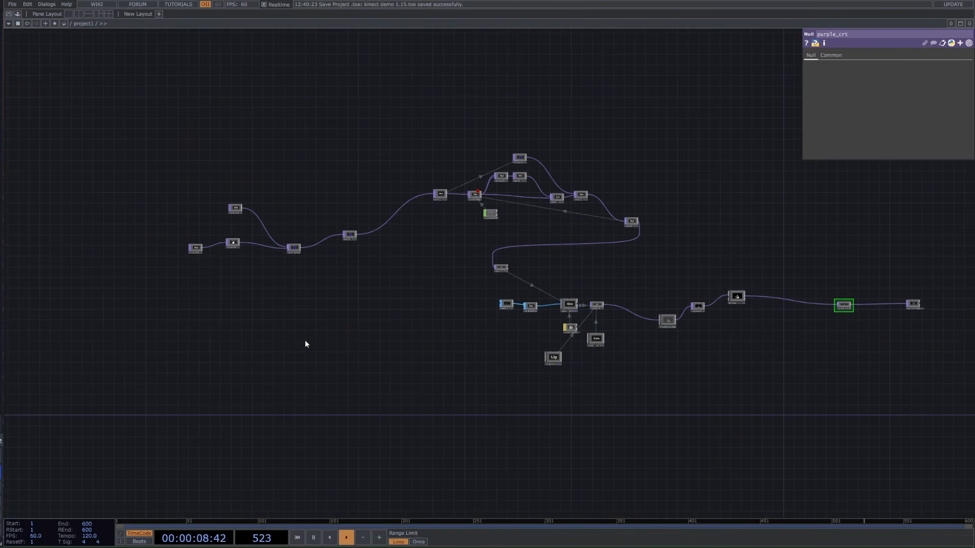
Move the kinect4 TOP directly above the kinect2 TOP at the start of the chain.
click(234, 209)
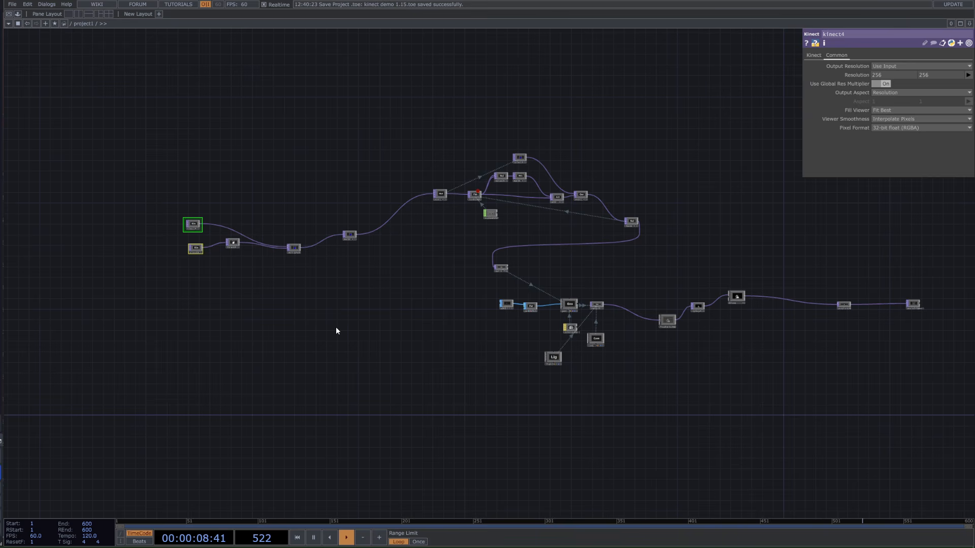
scroll(174, 196, up, 5)
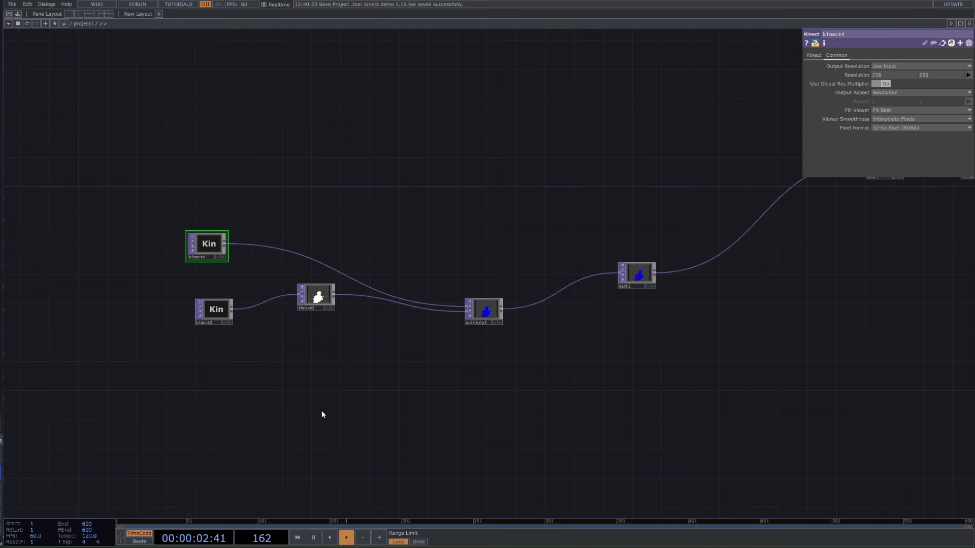
scroll(315, 419, down, 3)
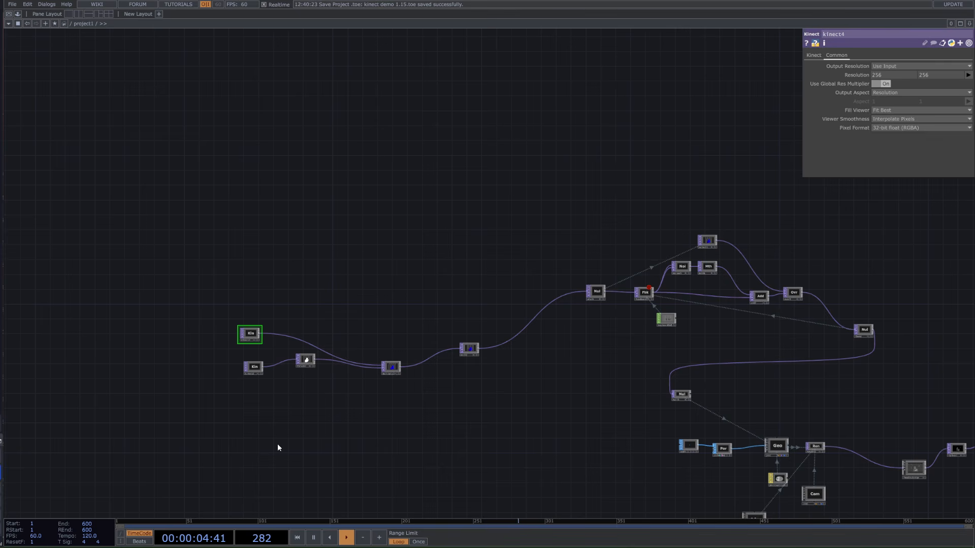
key(Tab)
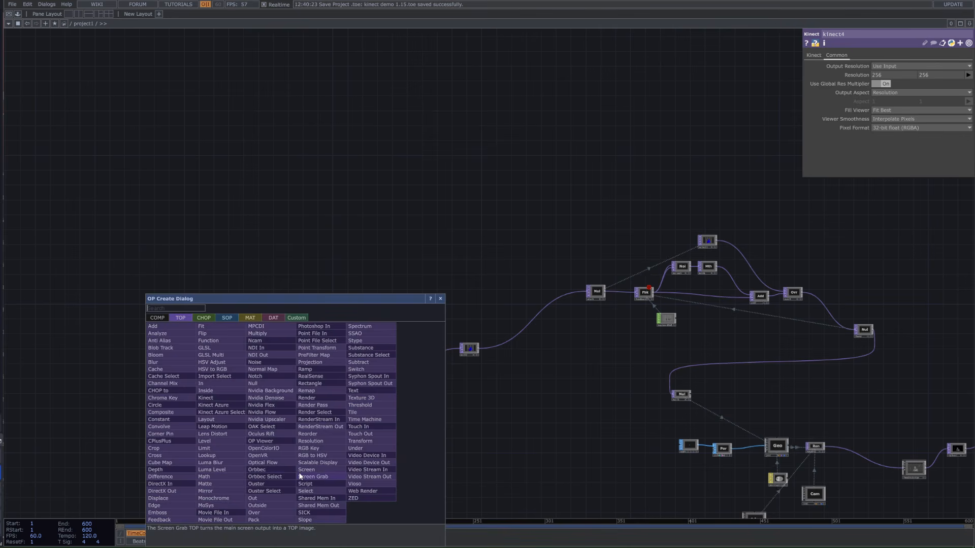
text(ki)
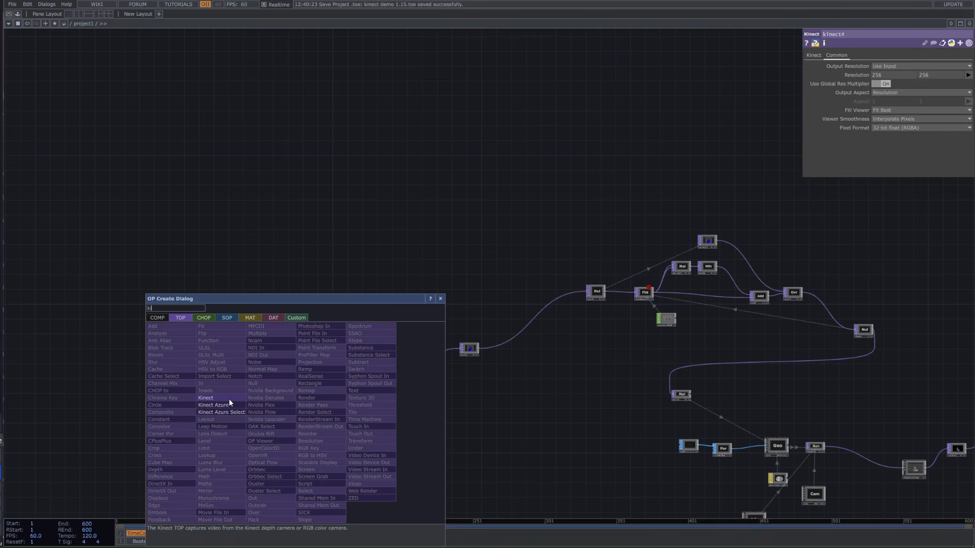
click(552, 386)
right_drag(231, 303, 231, 304)
drag(291, 387, 304, 283)
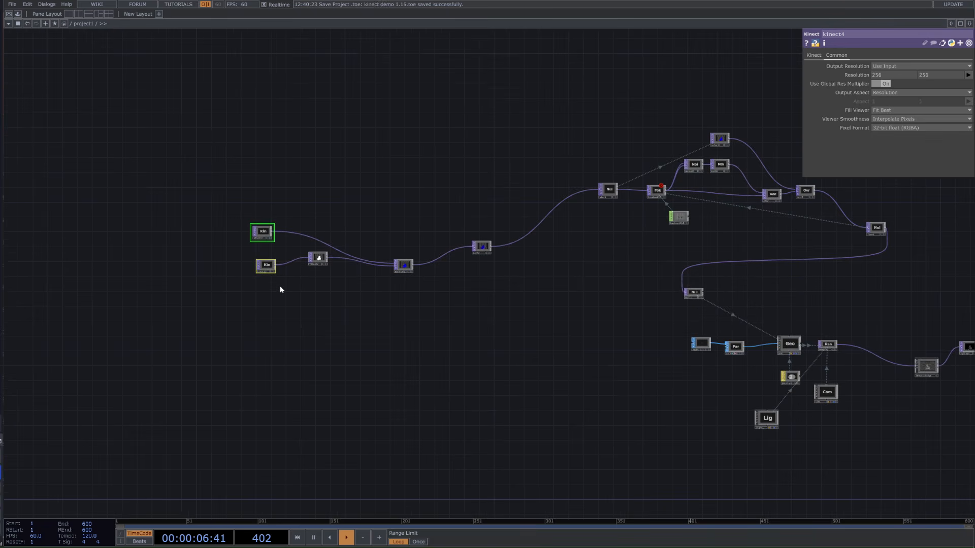
Move the thresh2 Threshold TOP farther from kinect2, closer to the Multiply TOP, and turn off its viewer.
scroll(273, 259, up, 5)
drag(454, 289, 583, 348)
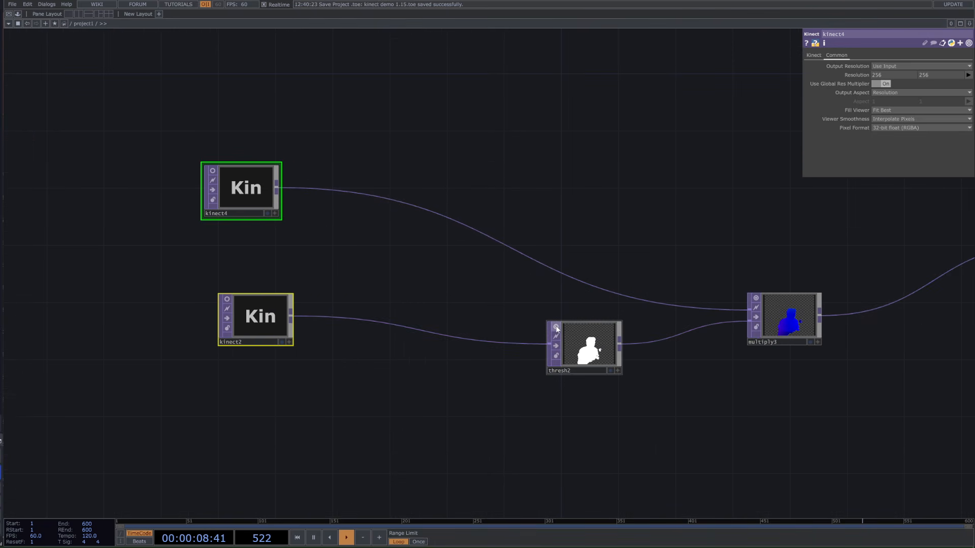
right_drag(812, 279, 609, 429)
scroll(604, 431, down, 5)
right_drag(373, 282, 476, 416)
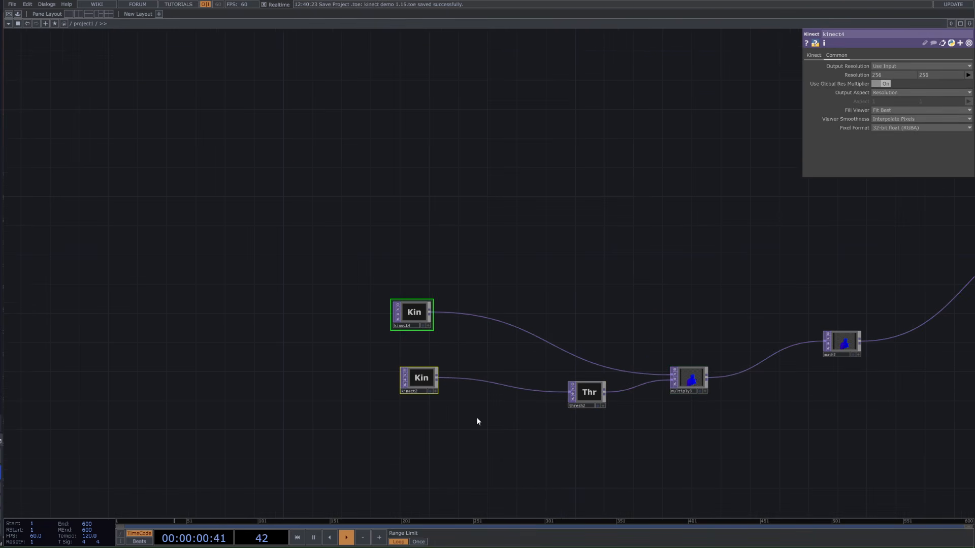
Copy the two Kinect TOPs and show kinect4's Kinect parameters.
key(ctrl+c)
drag(446, 409, 449, 364)
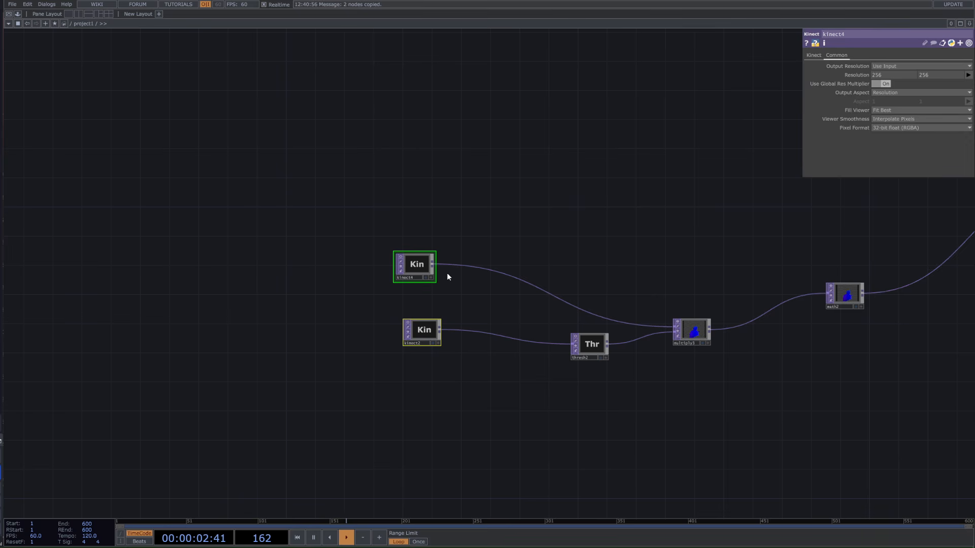
click(814, 55)
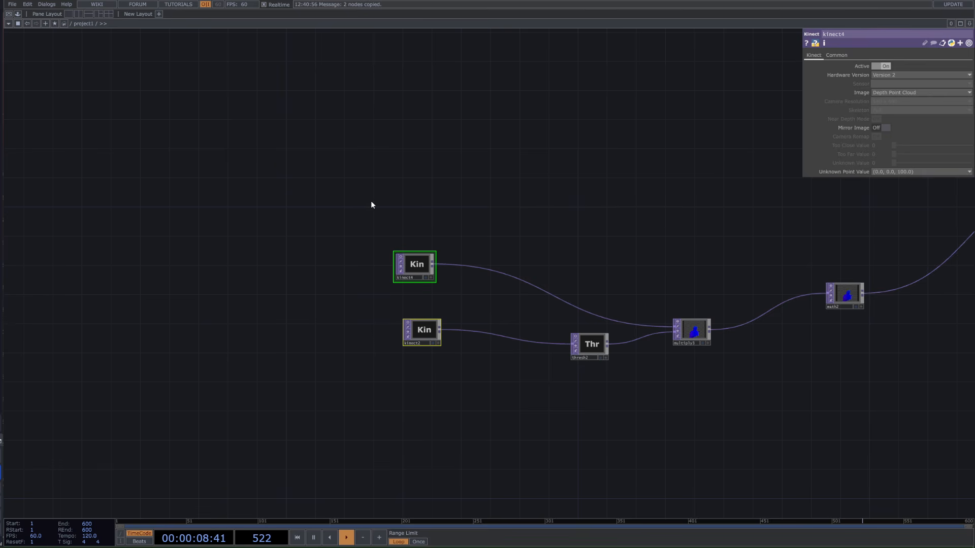
Add two Select TOPs below the Kinect TOPs, one referencing kinect4 and the other kinect2.
drag(461, 406, 431, 344)
key(Tab)
text(se)
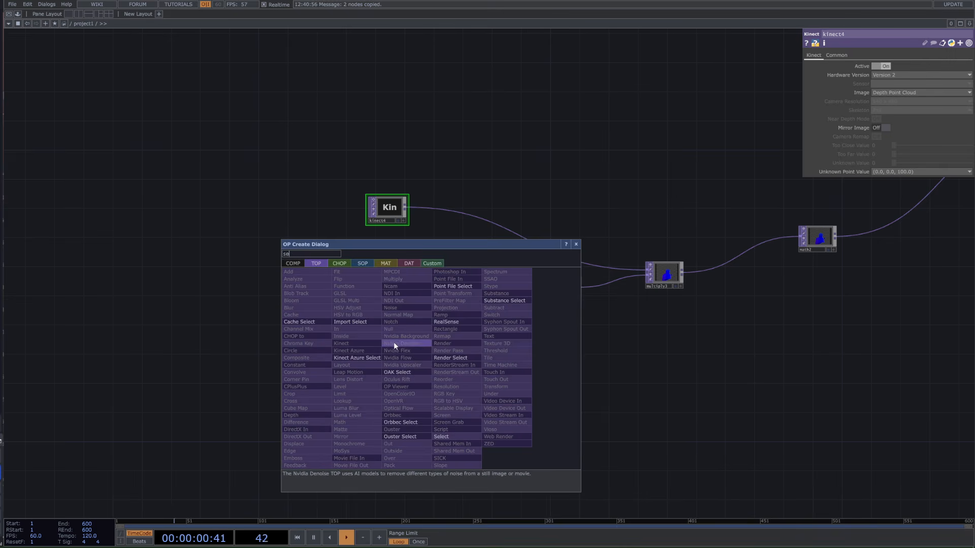
click(441, 437)
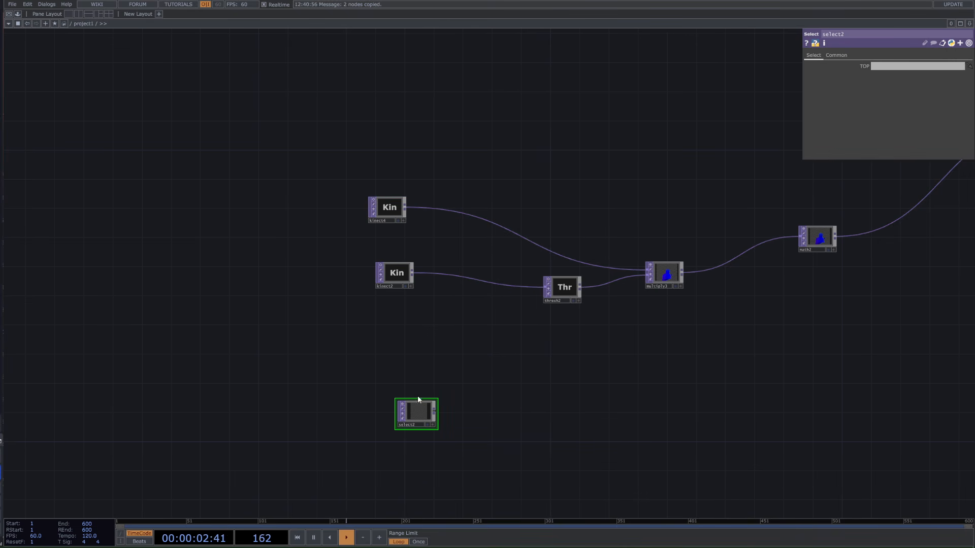
drag(383, 318, 385, 316)
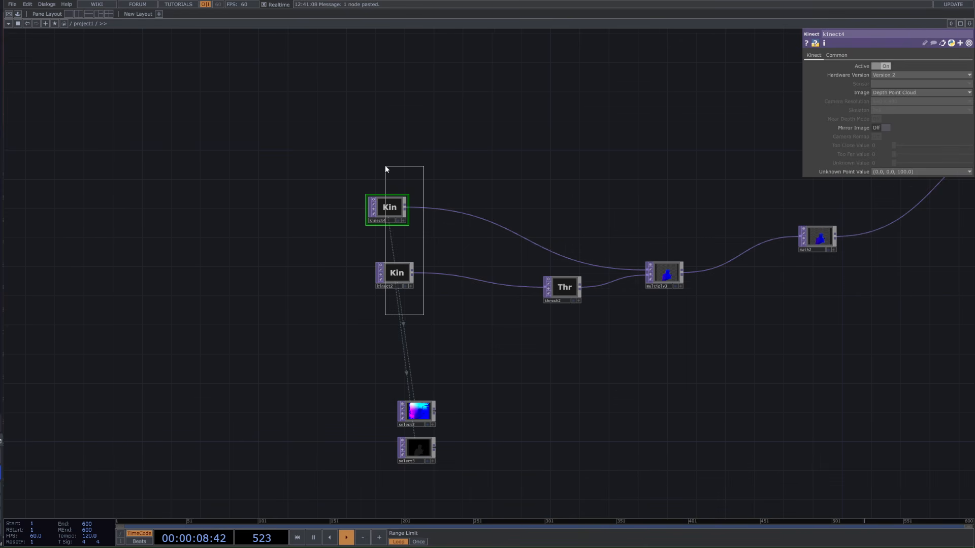
Move both Select TOPs farther below the Kinect TOPs, clear of the main chain.
drag(479, 437, 432, 245)
right_drag(431, 237, 356, 316)
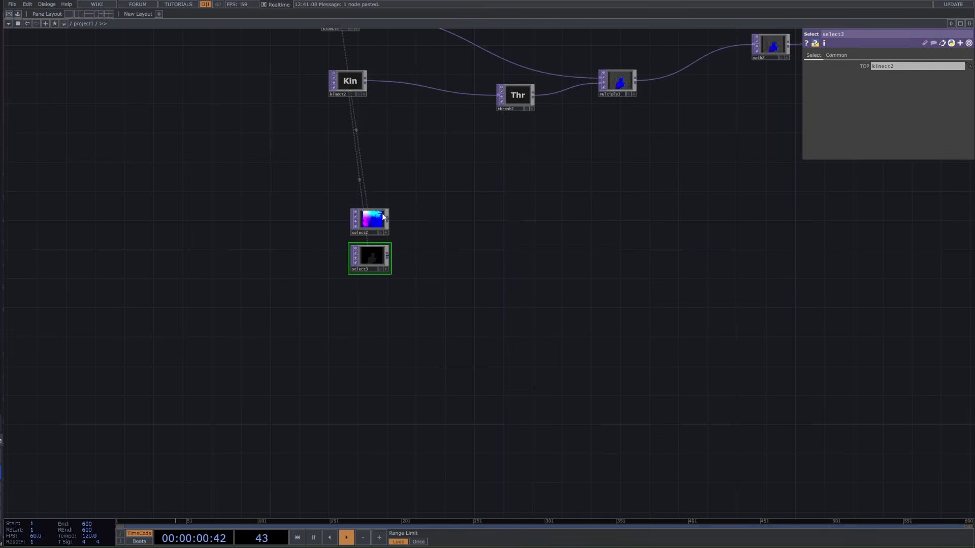
drag(372, 234, 284, 416)
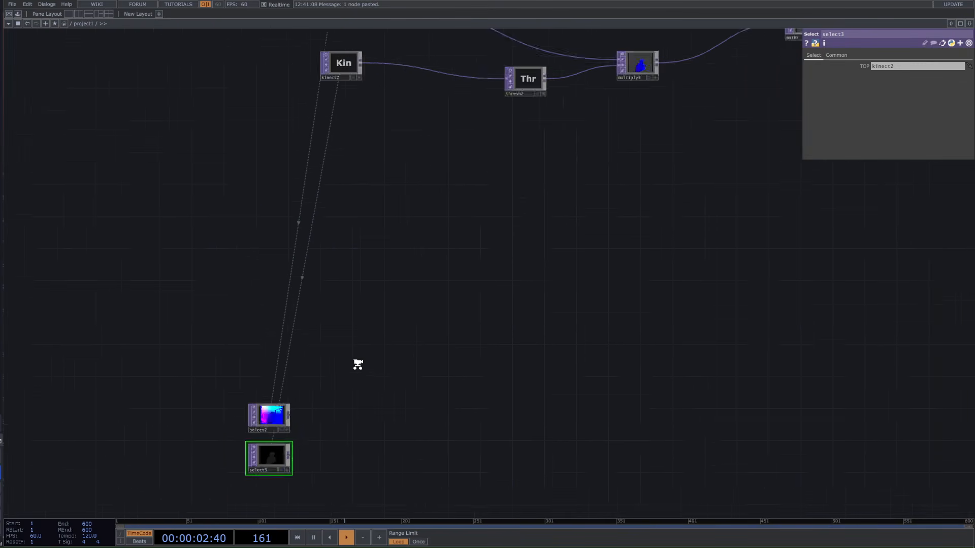
scroll(360, 364, down, 3)
scroll(354, 189, up, 3)
Turn on kinect4's viewer to show its Depth Point Cloud image.
click(353, 190)
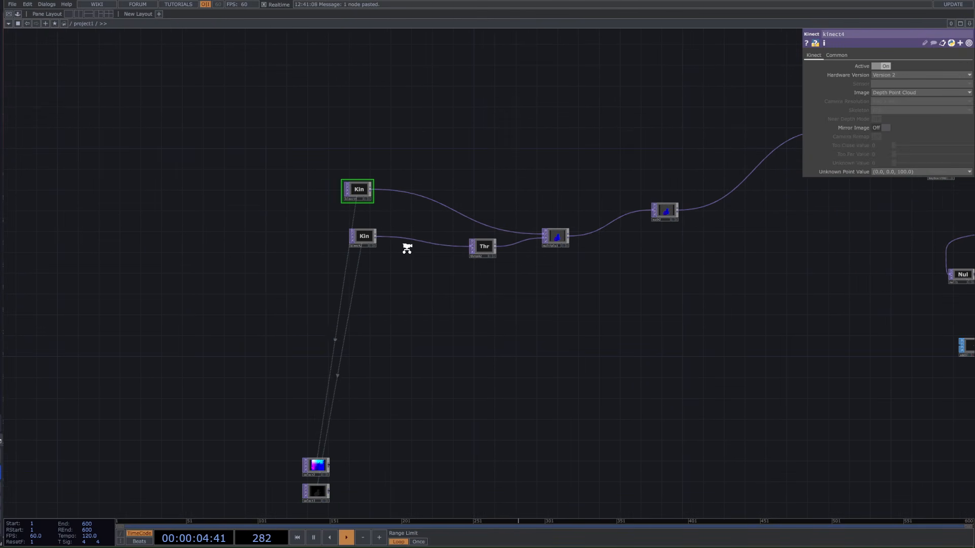
scroll(407, 249, up, 2)
drag(375, 362, 381, 241)
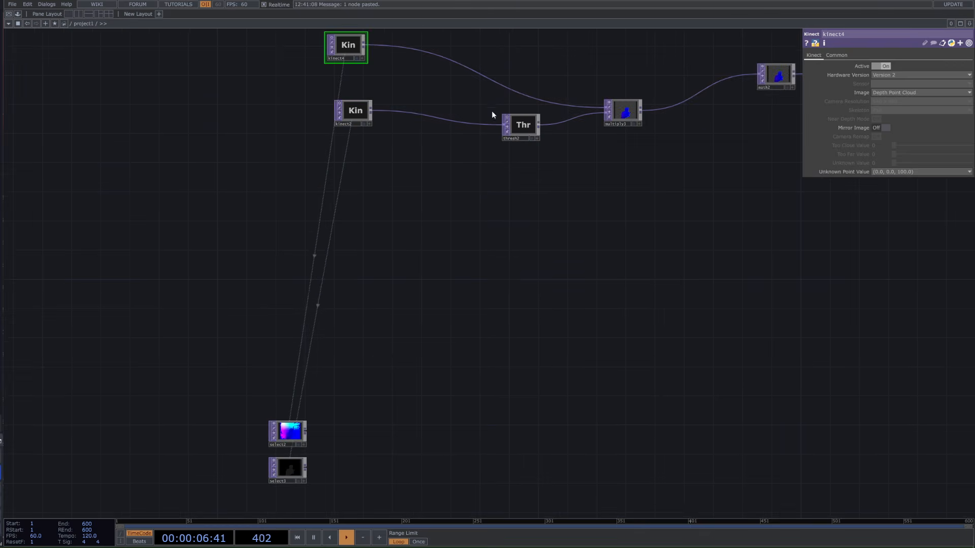
scroll(491, 111, up, 1)
drag(512, 288, 544, 376)
drag(378, 109, 539, 322)
scroll(539, 322, up, 1)
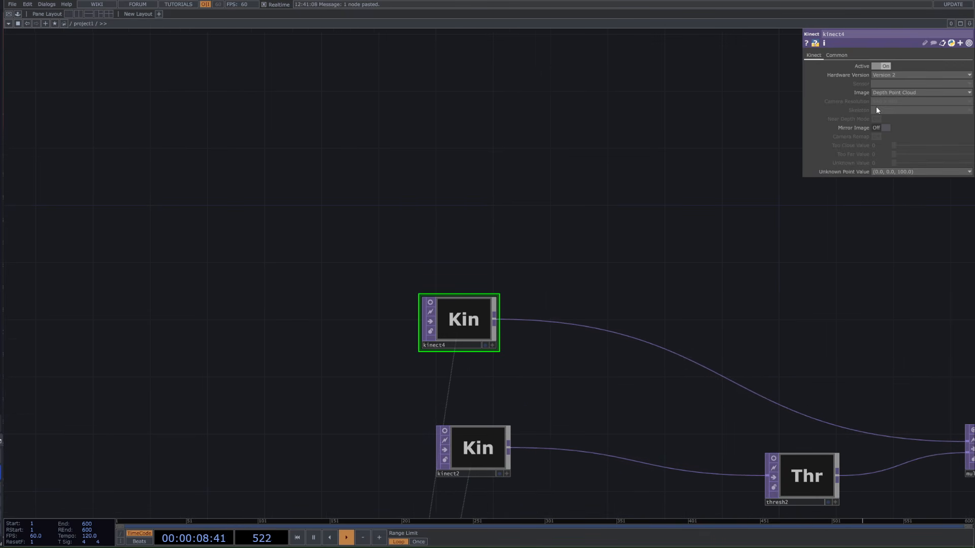
click(431, 303)
scroll(457, 322, up, 3)
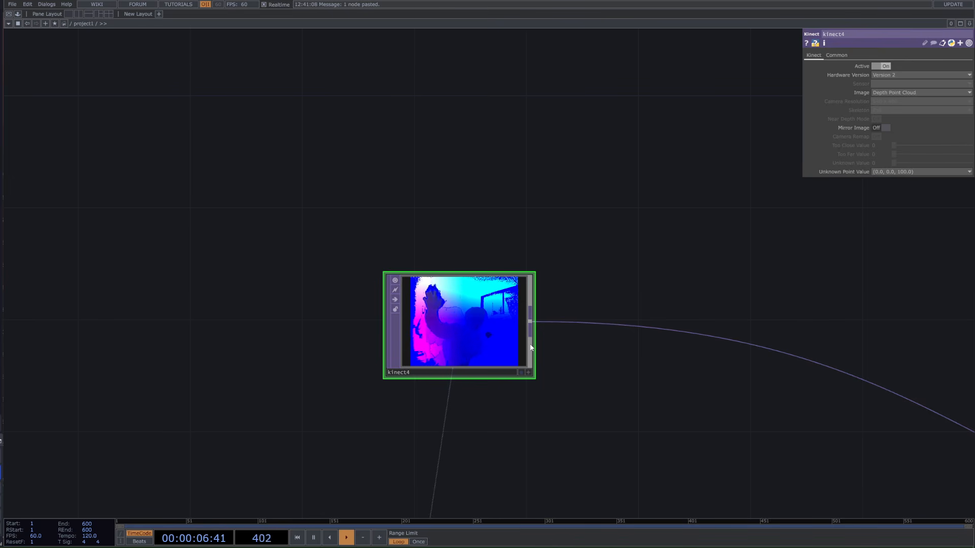
scroll(459, 344, down, 5)
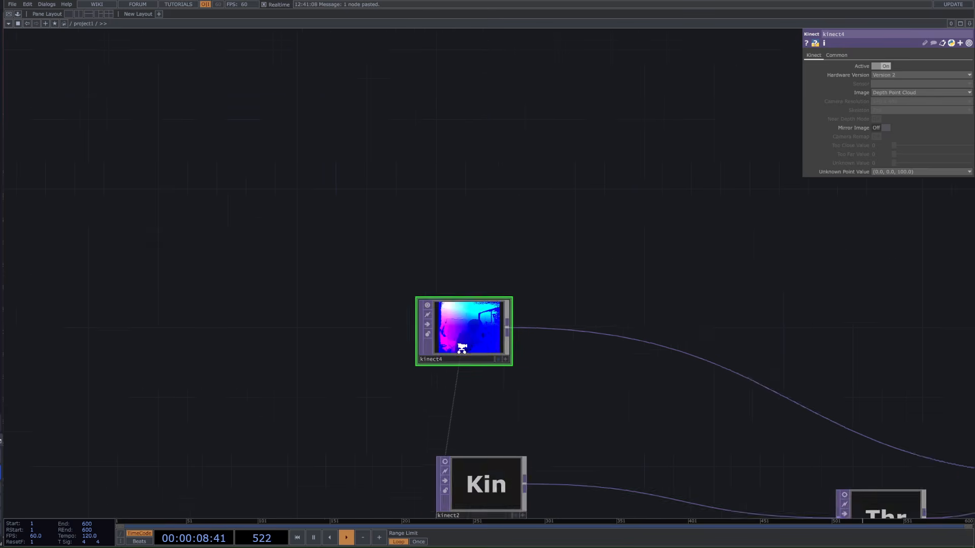
Select kinect2 and turn on its viewer to show the Player Index image.
scroll(477, 403, up, 3)
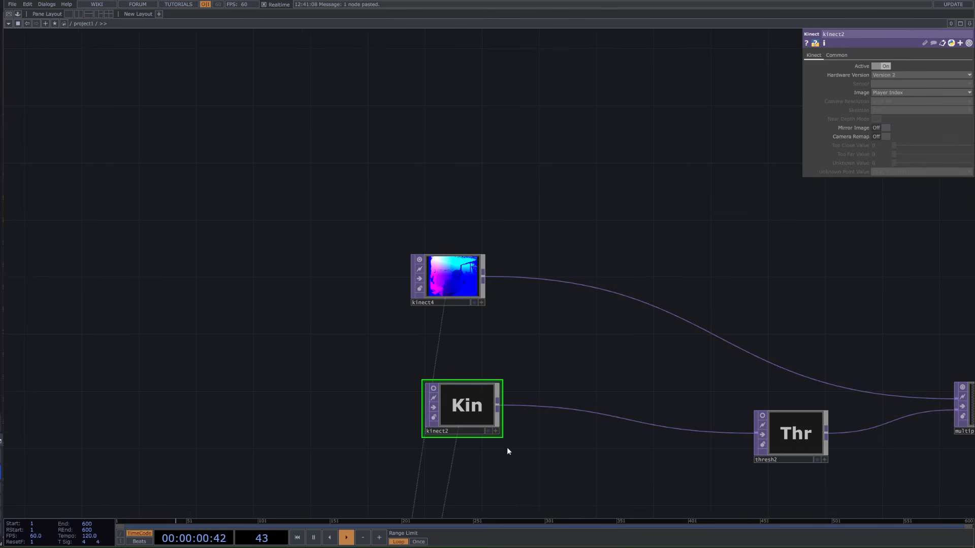
drag(554, 391, 541, 380)
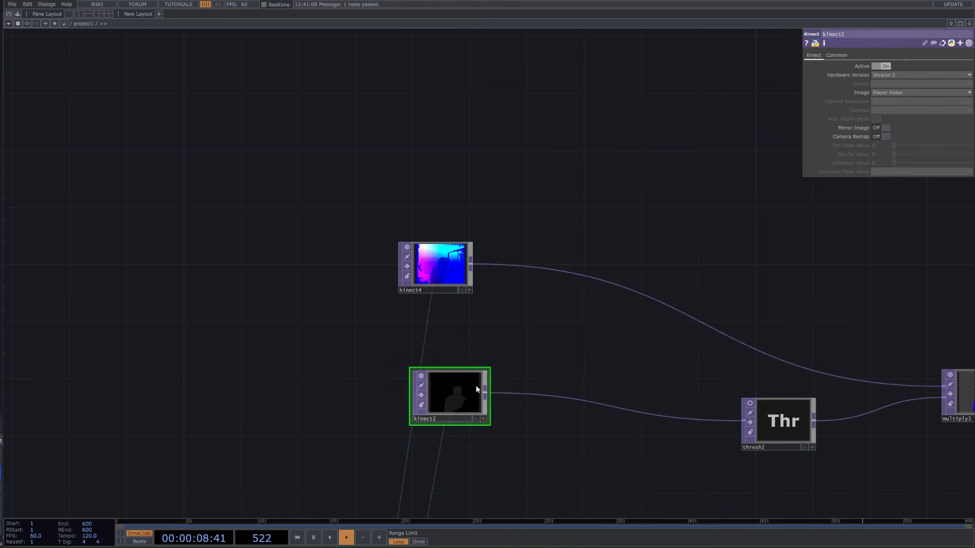
scroll(476, 386, up, 3)
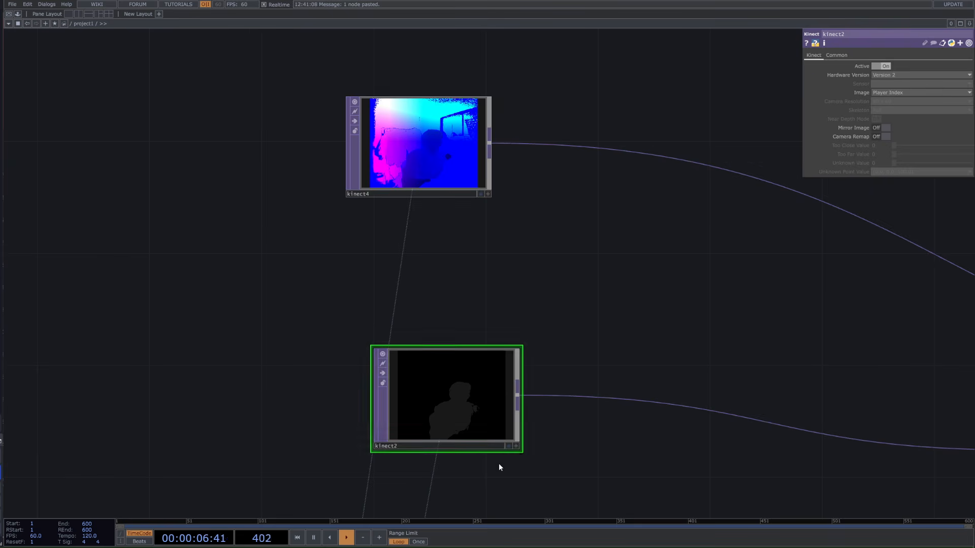
Examine kinect2's player silhouette and how both Kinect TOPs feed into the Threshold and Multiply TOPs.
scroll(507, 464, down, 2)
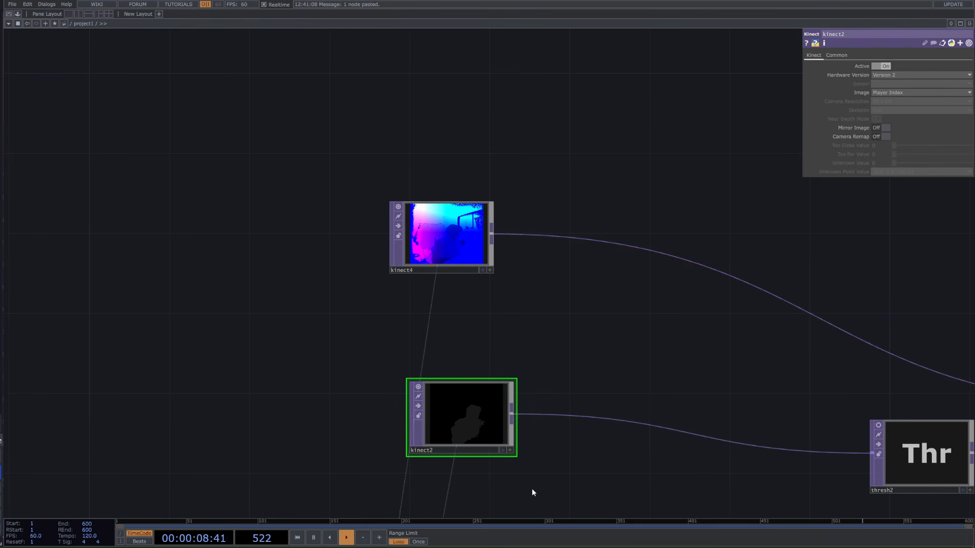
drag(622, 481, 561, 441)
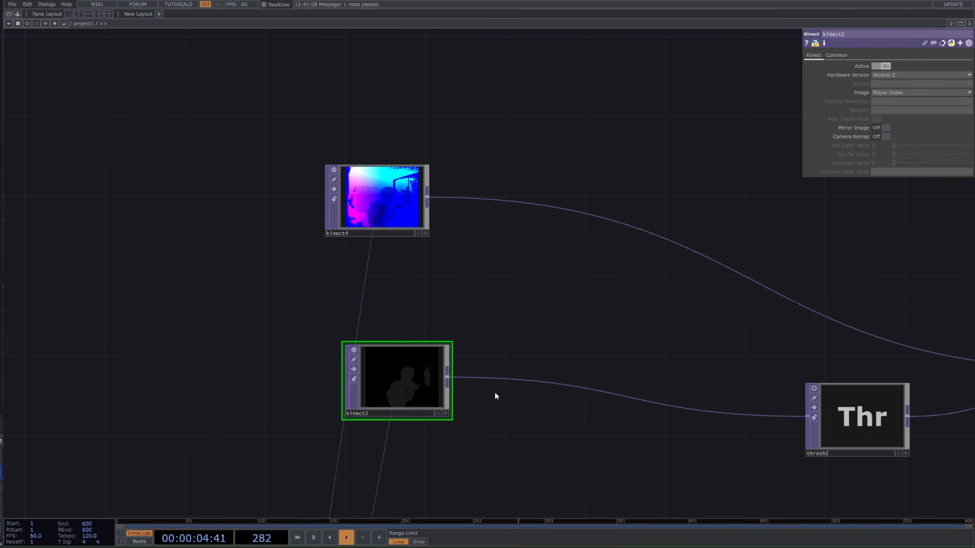
scroll(443, 392, up, 3)
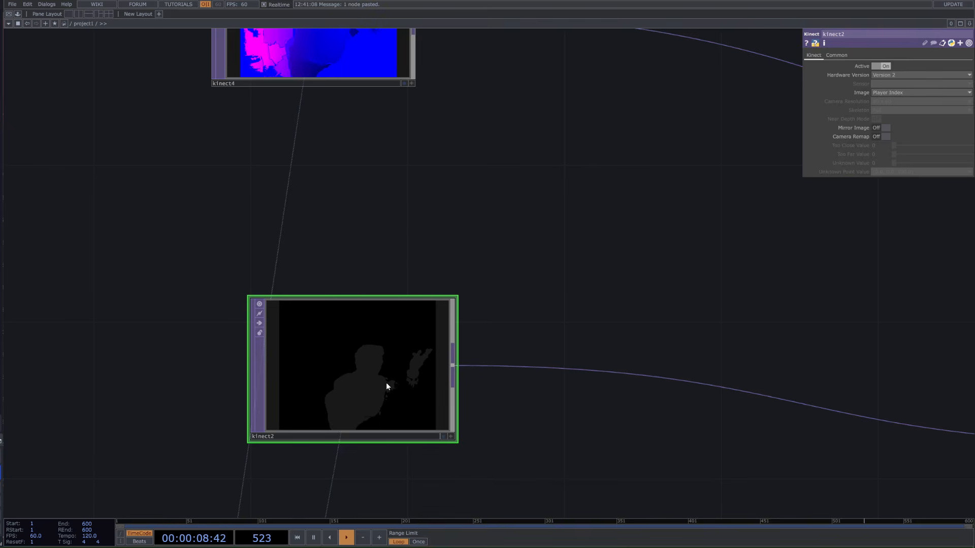
scroll(398, 397, down, 4)
scroll(398, 397, down, 1)
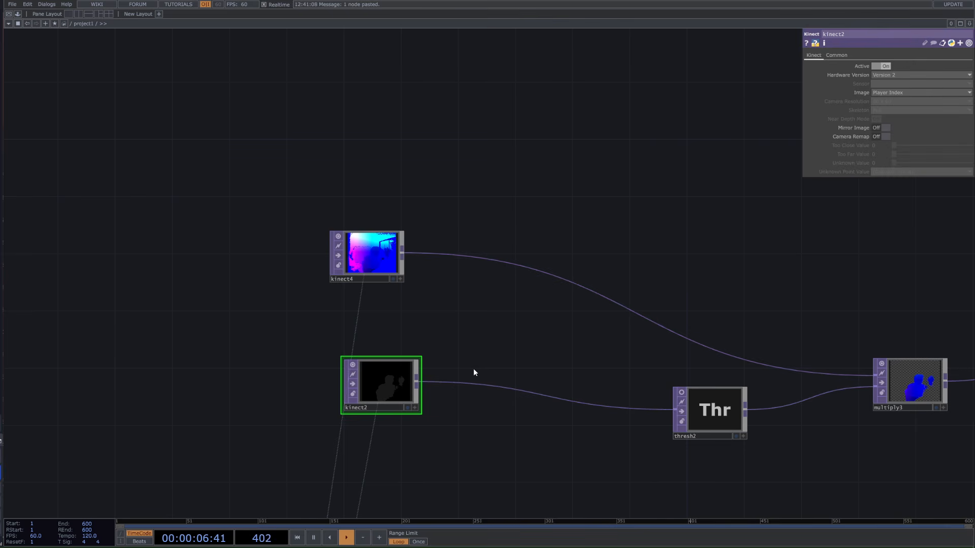
drag(480, 428, 388, 368)
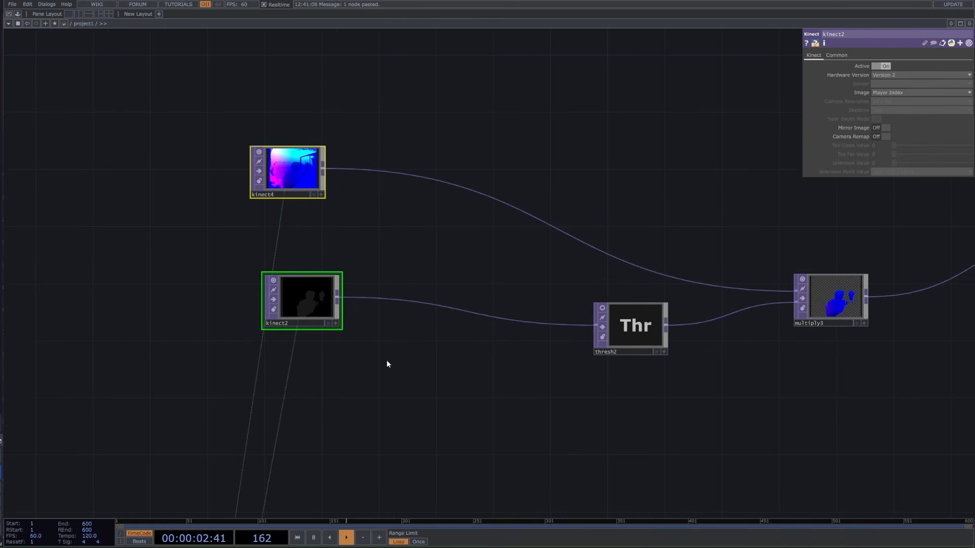
scroll(387, 363, down, 3)
drag(406, 415, 368, 381)
scroll(362, 380, down, 3)
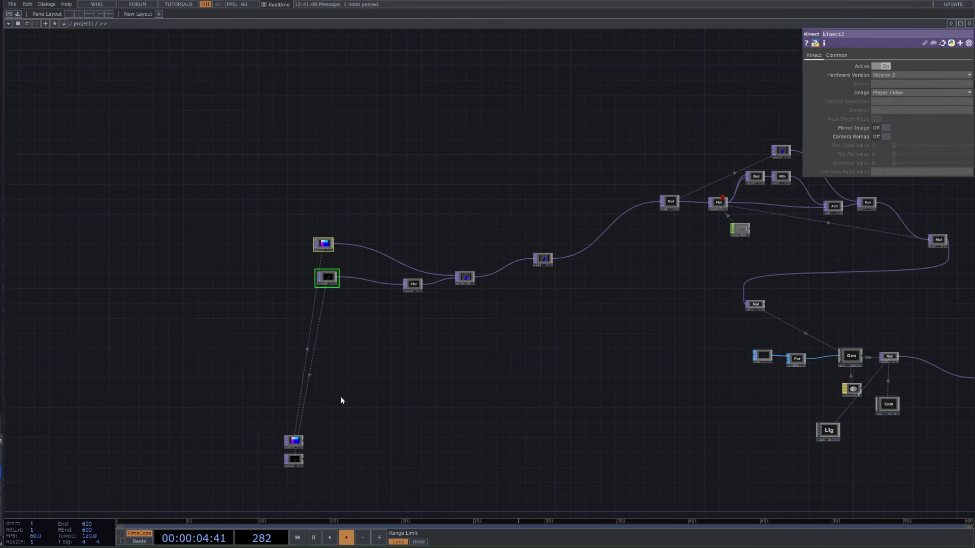
Duplicate the main chain's Threshold TOP and place the copy beside select3, fed by select3's output.
scroll(341, 399, up, 1)
scroll(358, 398, up, 1)
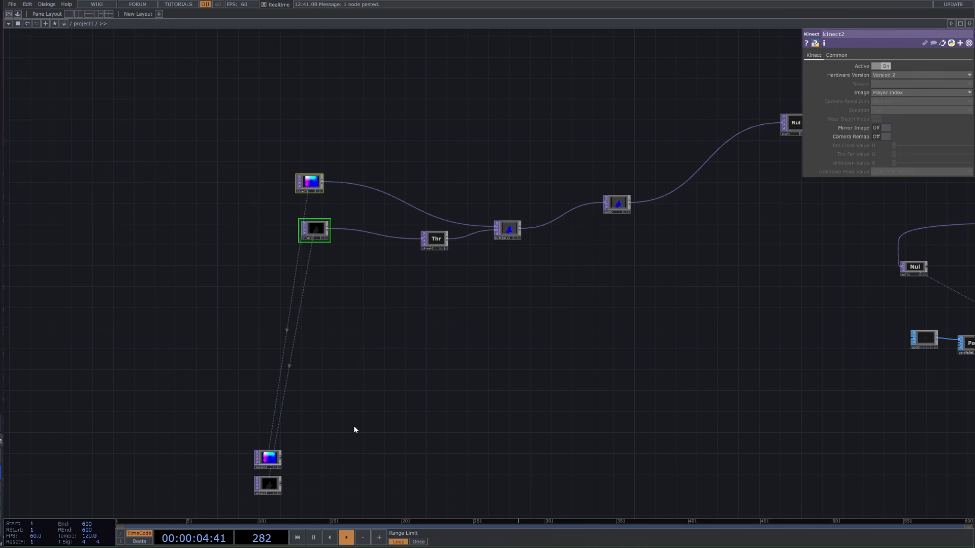
drag(349, 455, 325, 377)
click(418, 157)
drag(306, 346, 305, 304)
key(ctrl+c)
key(ctrl+v)
drag(421, 147, 376, 355)
scroll(267, 359, up, 5)
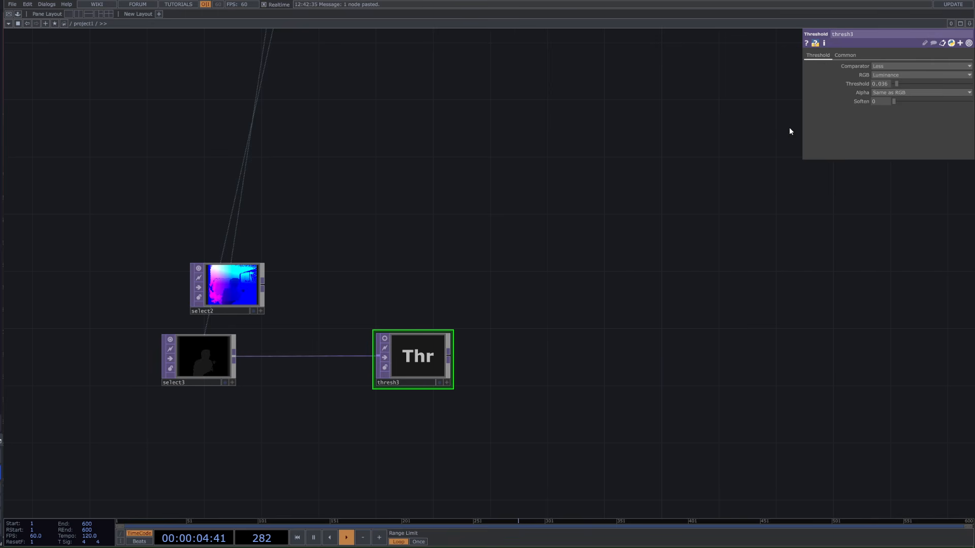
drag(384, 334, 398, 334)
Turn on thresh3's viewer, check its Comparator and RGB options, and set its threshold to 0.026.
click(886, 68)
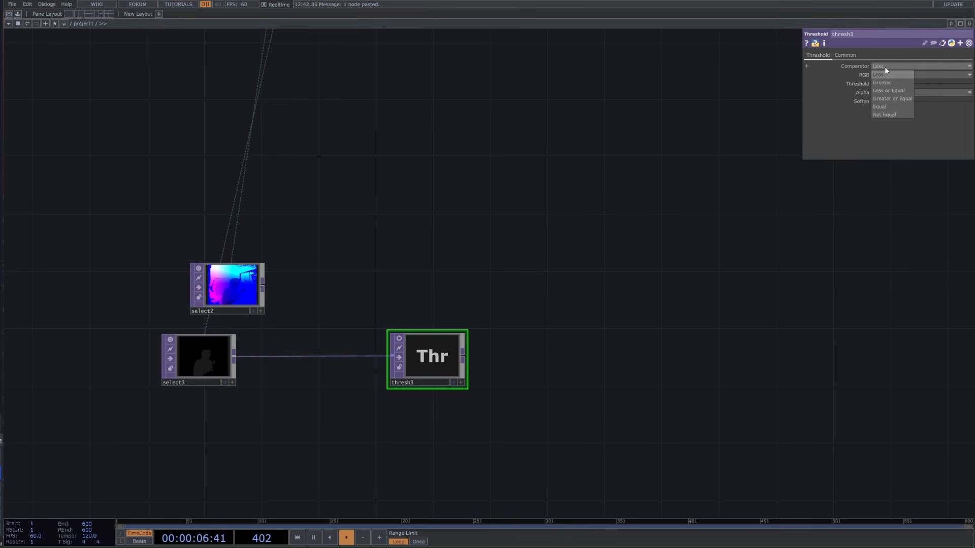
click(399, 338)
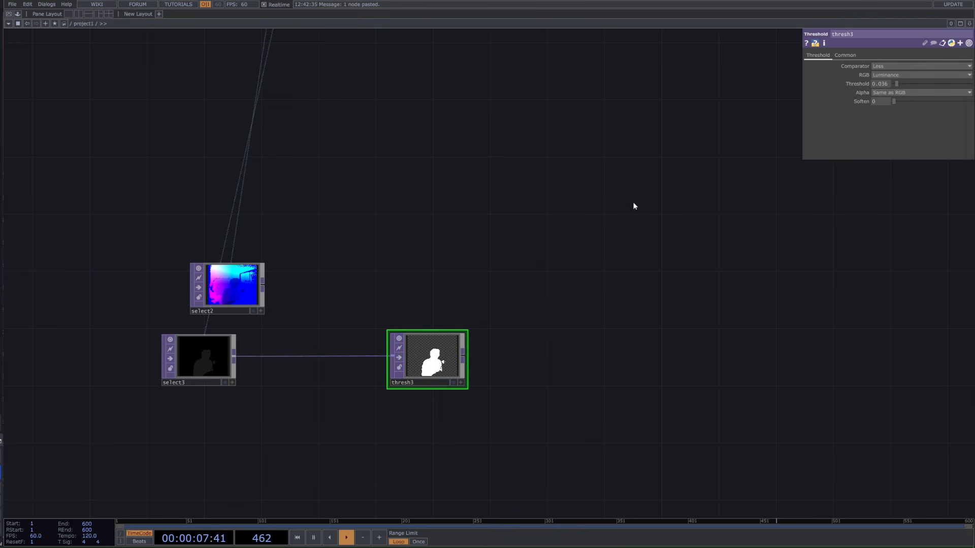
click(901, 75)
click(902, 75)
scroll(430, 370, up, 5)
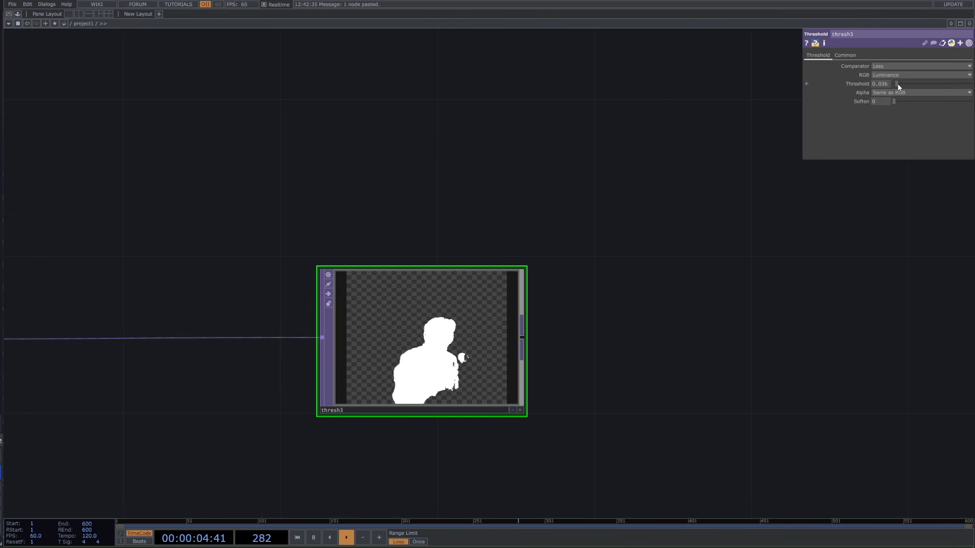
mouse_move(897, 86)
mouse_down()
mouse_move(907, 85)
mouse_move(892, 86)
mouse_up()
Move thresh3 closer to select3 and align select2 directly above select3.
scroll(251, 384, down, 4)
drag(205, 439, 287, 324)
scroll(287, 323, up, 6)
drag(272, 366, 99, 374)
scroll(99, 375, down, 4)
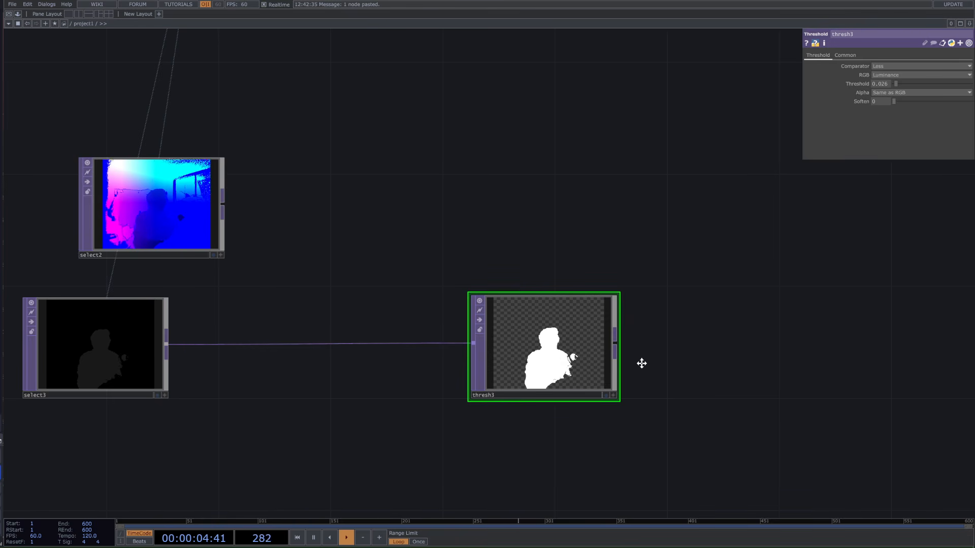
drag(641, 364, 612, 375)
scroll(612, 375, down, 3)
drag(739, 356, 647, 369)
drag(453, 361, 375, 360)
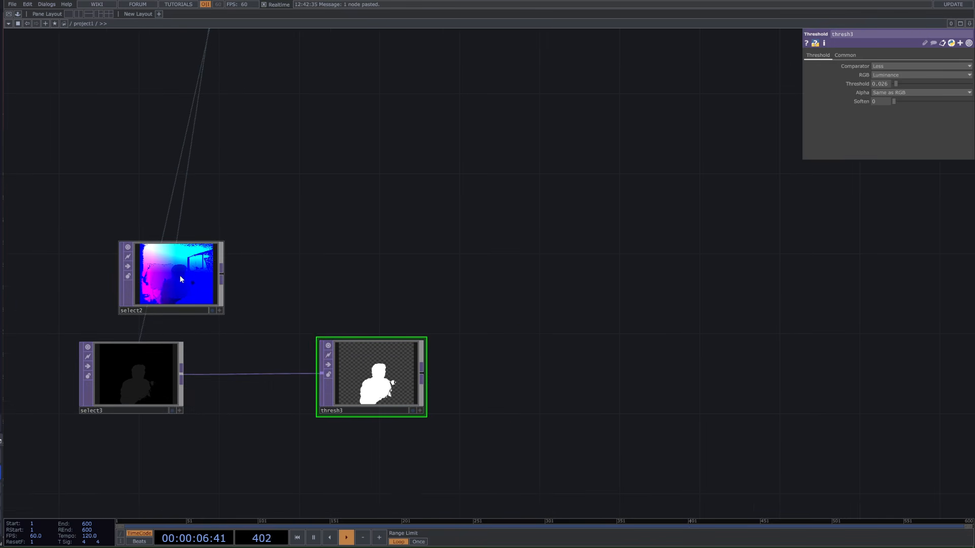
drag(173, 277, 125, 254)
drag(545, 320, 416, 346)
scroll(416, 343, down, 5)
scroll(414, 340, down, 3)
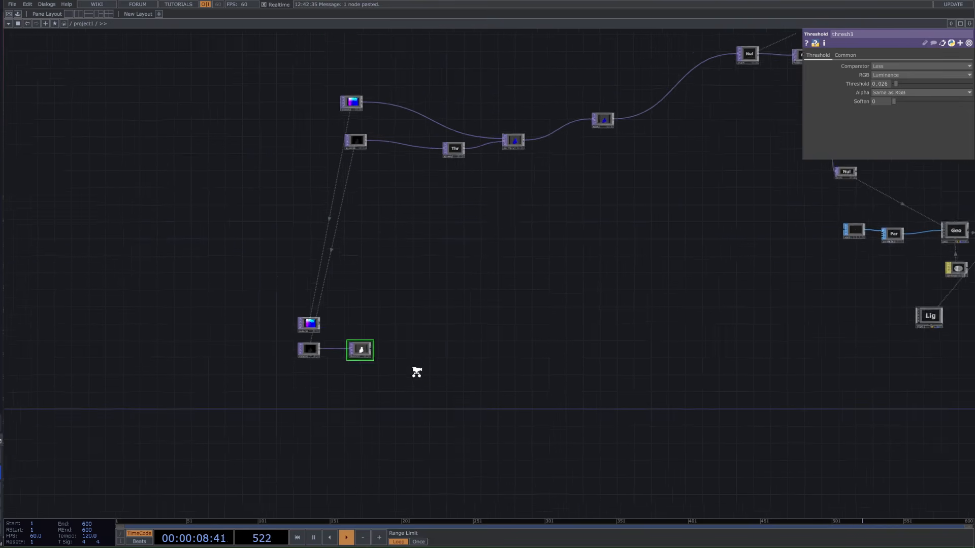
Add a Multiply TOP with select2 as its first input and thresh3 as its second.
scroll(413, 370, up, 6)
key(Tab)
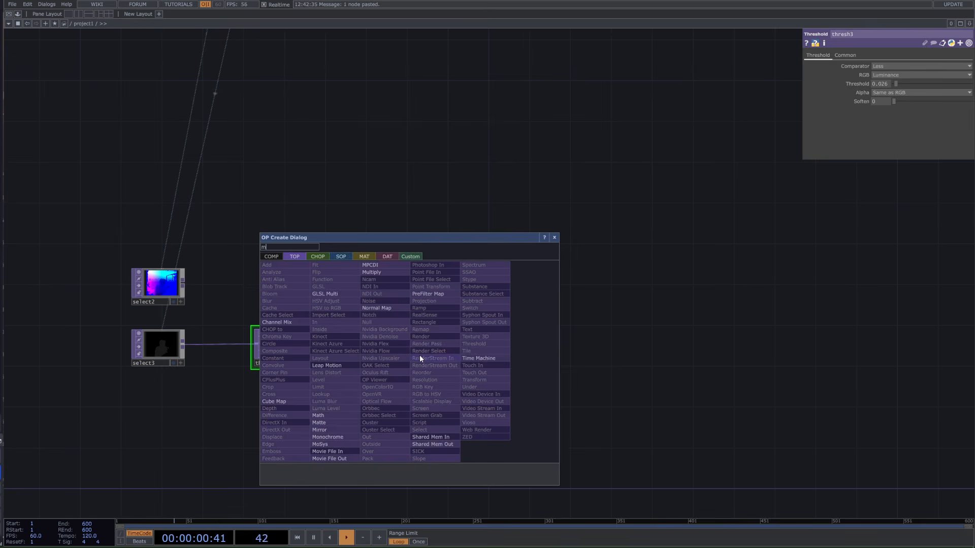
click(377, 274)
click(415, 331)
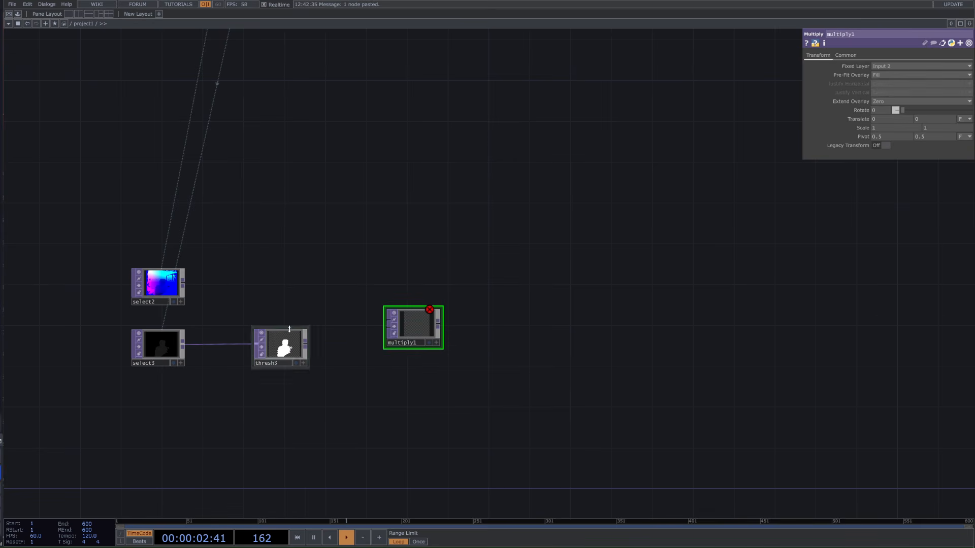
drag(290, 330, 389, 328)
drag(182, 301, 390, 318)
scroll(414, 332, up, 6)
scroll(475, 343, down, 5)
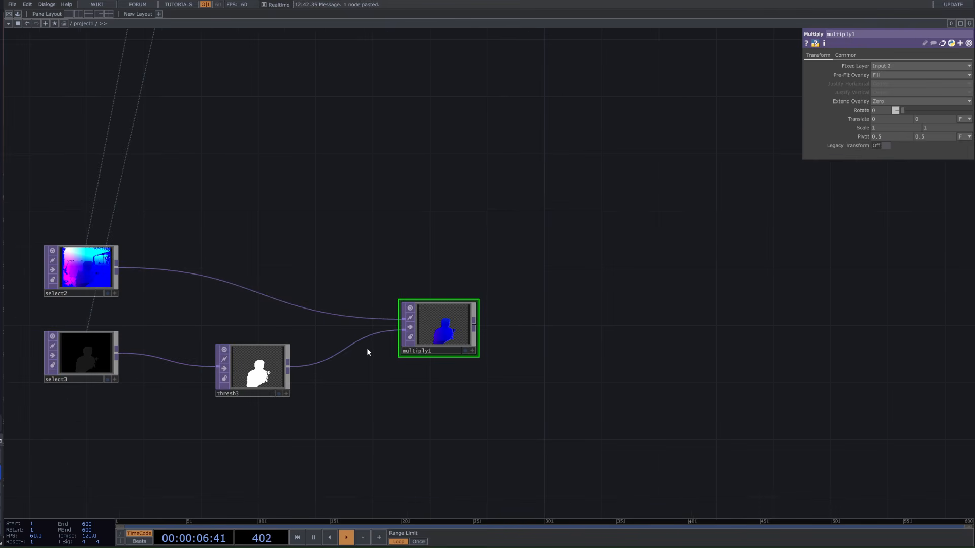
Move select3 and thresh3 farther below select2 and inspect multiply1's masked depth image.
drag(345, 400, 103, 353)
drag(103, 351, 101, 380)
click(420, 327)
scroll(420, 327, up, 5)
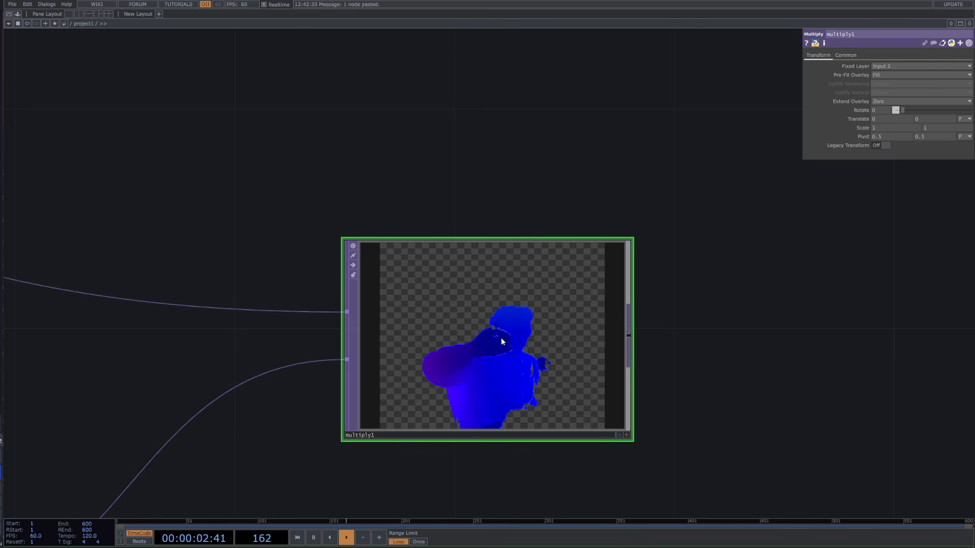
scroll(122, 452, down, 4)
drag(145, 455, 396, 412)
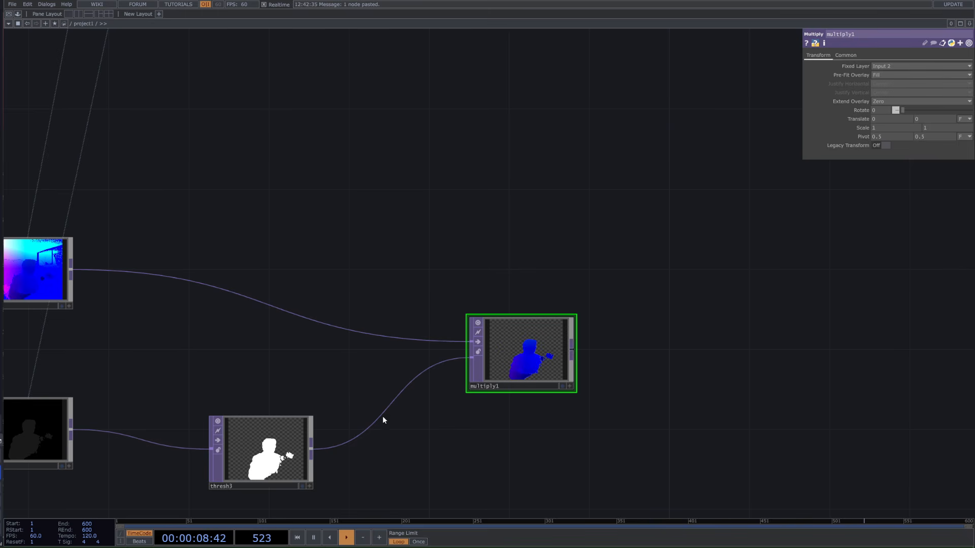
Set thresh3's threshold to 0.041.
click(307, 451)
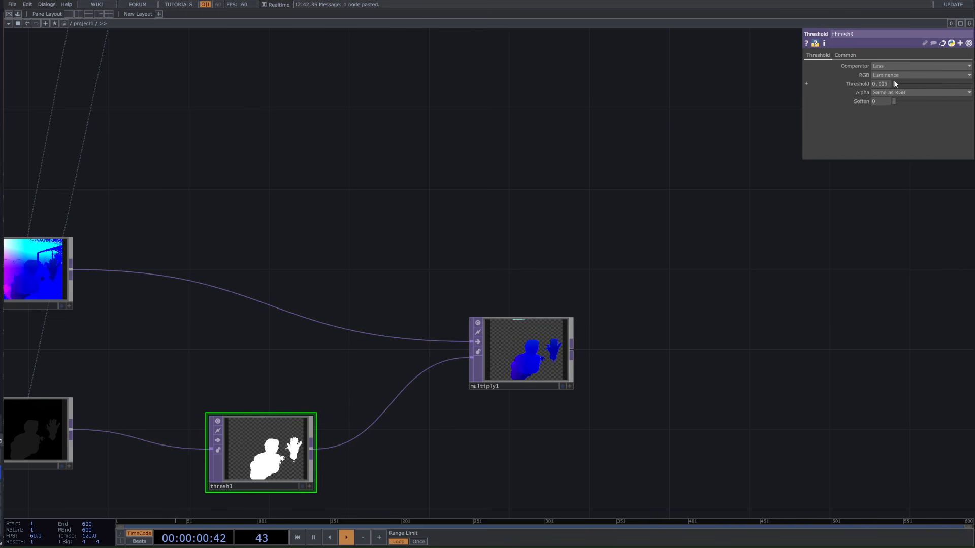
drag(895, 83, 896, 84)
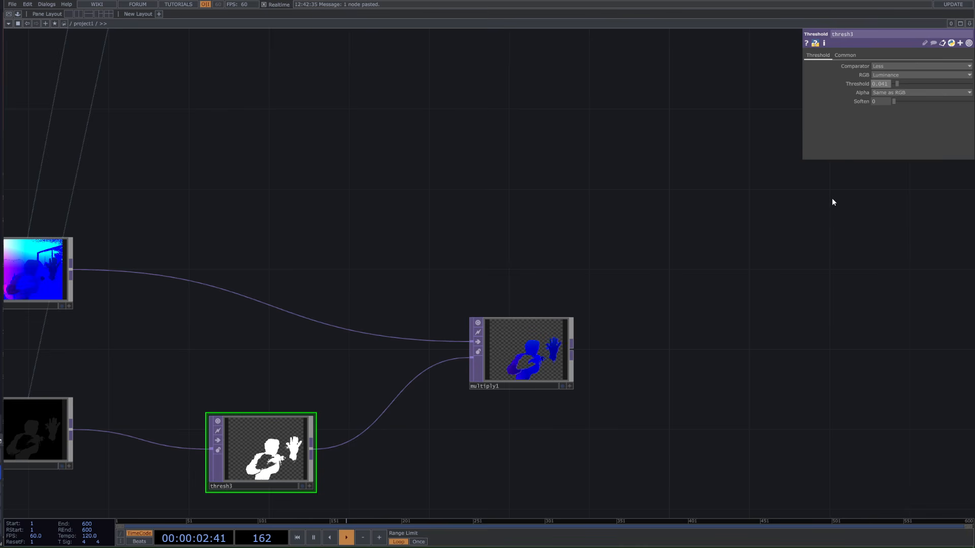
drag(303, 339, 477, 336)
drag(600, 388, 552, 382)
scroll(551, 382, down, 5)
drag(654, 443, 525, 424)
scroll(567, 424, down, 7)
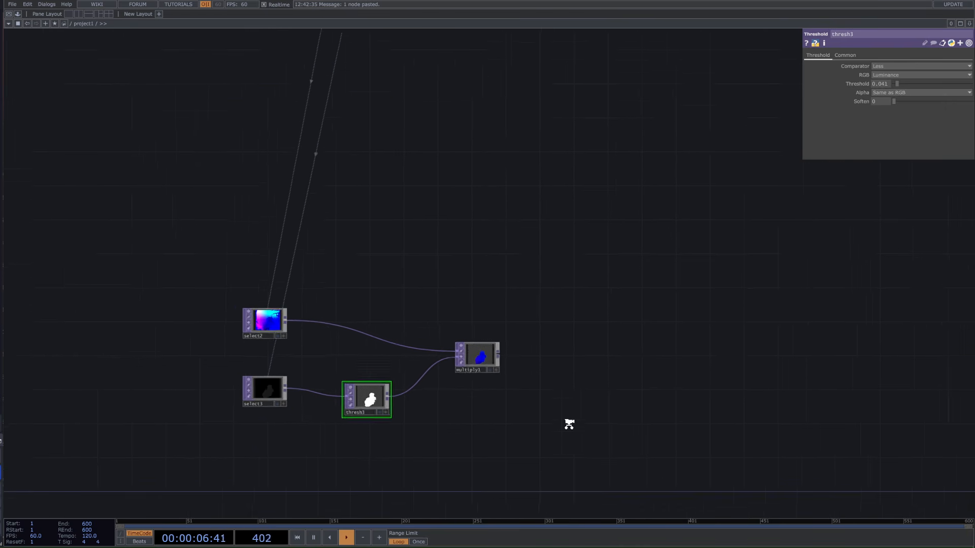
Add a Math TOP after multiply1, fed by multiply1's output.
scroll(589, 371, up, 3)
drag(592, 361, 535, 351)
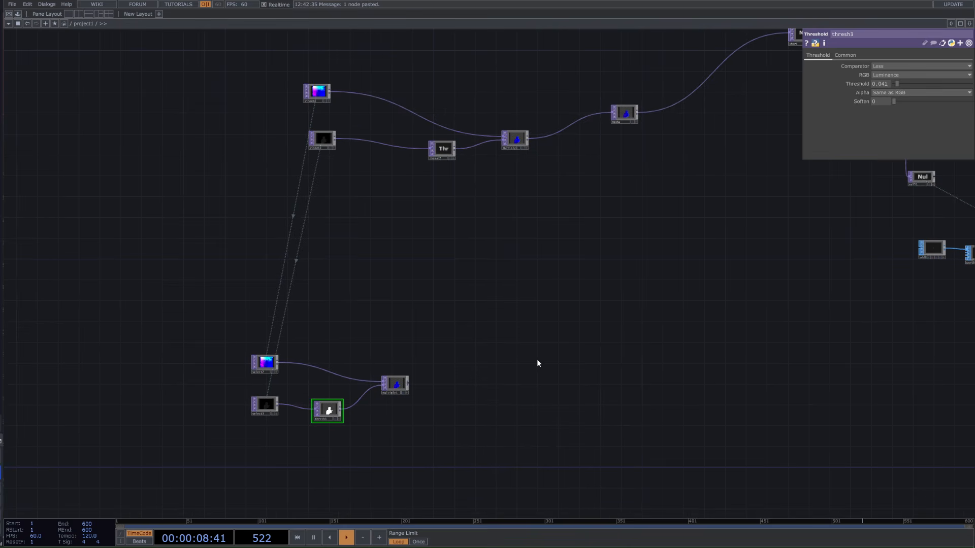
scroll(490, 380, up, 2)
scroll(377, 389, up, 2)
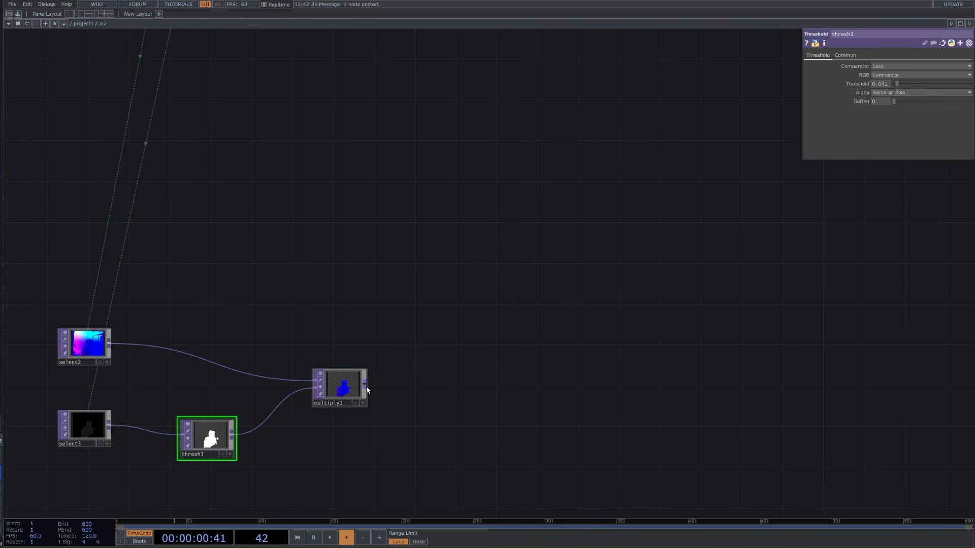
scroll(367, 385, down, 1)
scroll(522, 420, down, 2)
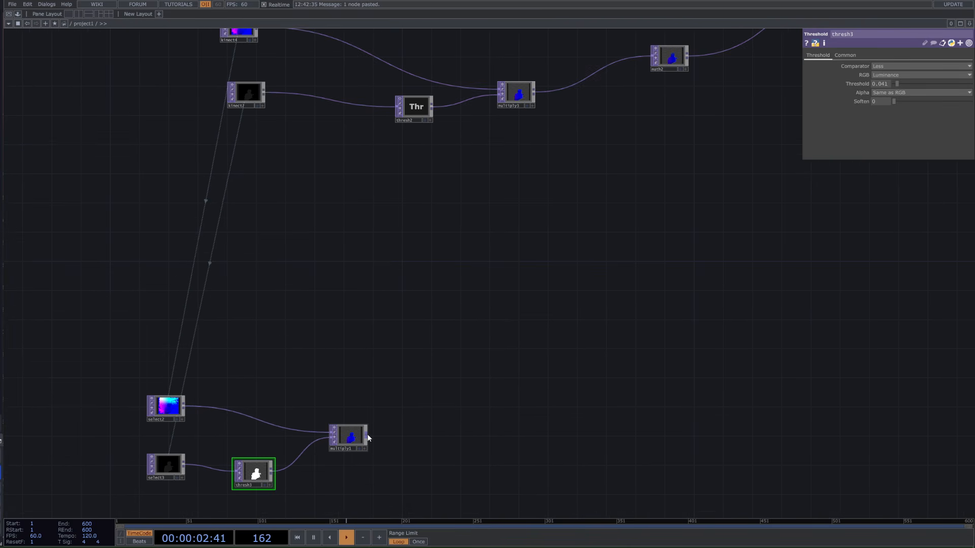
key(Tab)
text(math)
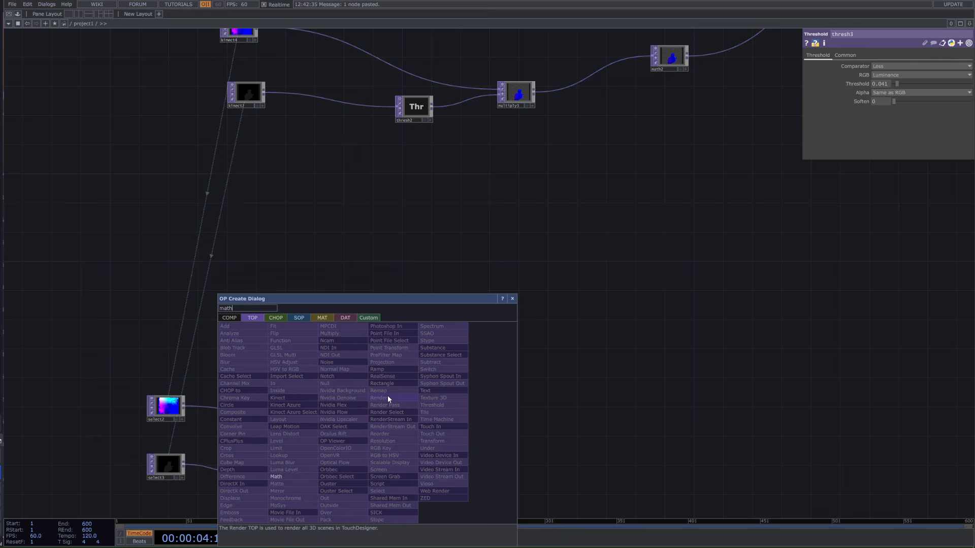
click(300, 476)
click(422, 445)
Check the OP parameters of math2 in the main chain.
drag(589, 346, 511, 379)
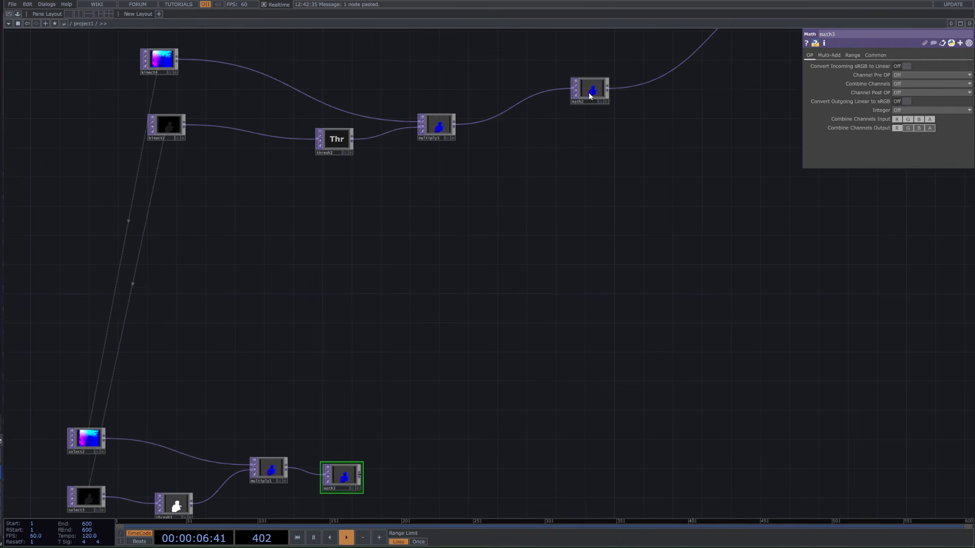
click(589, 90)
click(811, 56)
drag(437, 391, 461, 339)
Try a different Multiply value in math3's Multi-Add parameters and undo the change.
click(368, 424)
click(829, 55)
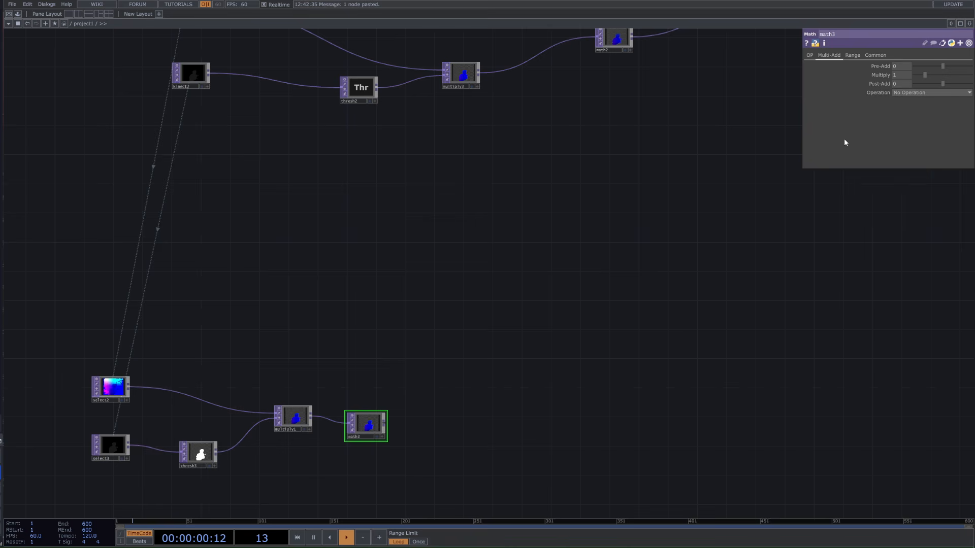
click(925, 74)
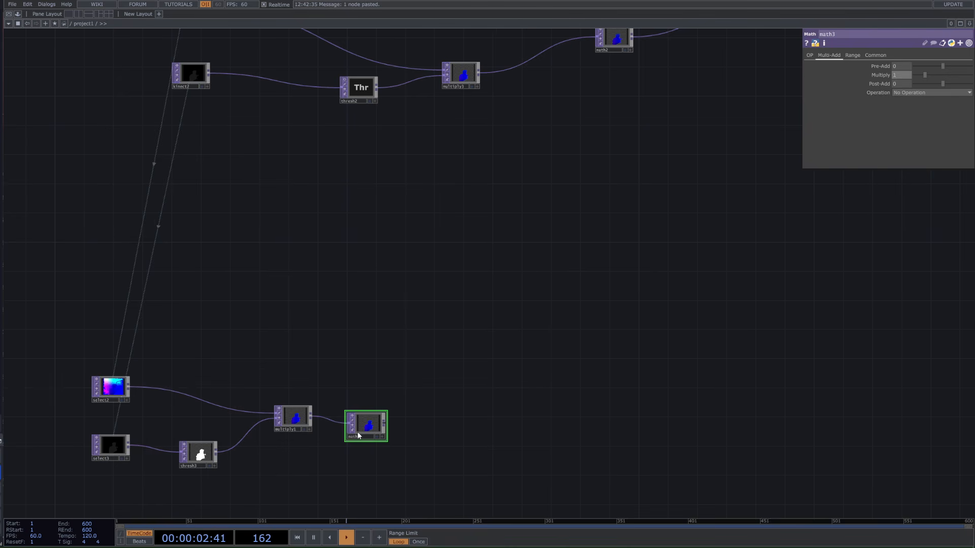
scroll(368, 430, up, 5)
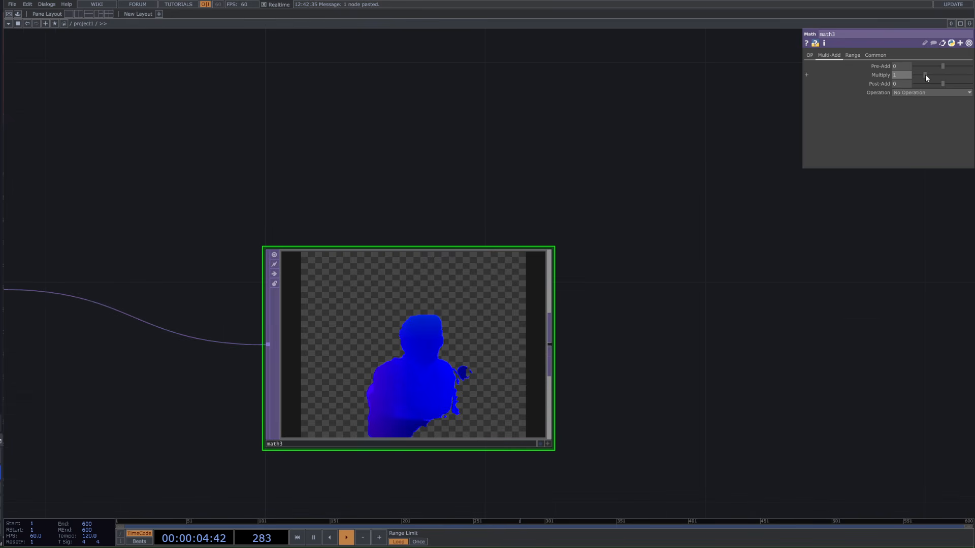
key(ctrl+z)
Turn off the viewers of select2, select3, thresh3, multiply1 and math3 together.
scroll(586, 293, down, 1)
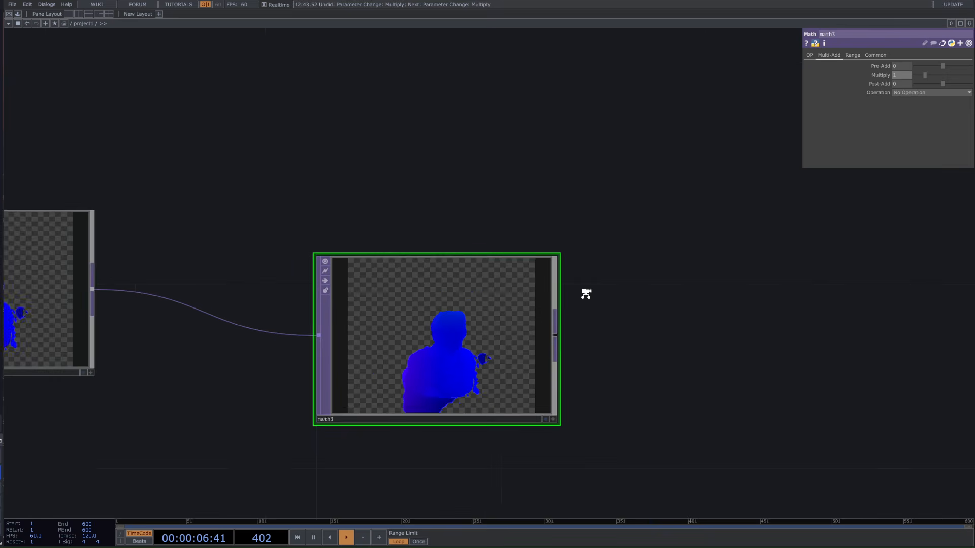
scroll(586, 294, down, 3)
scroll(435, 283, down, 3)
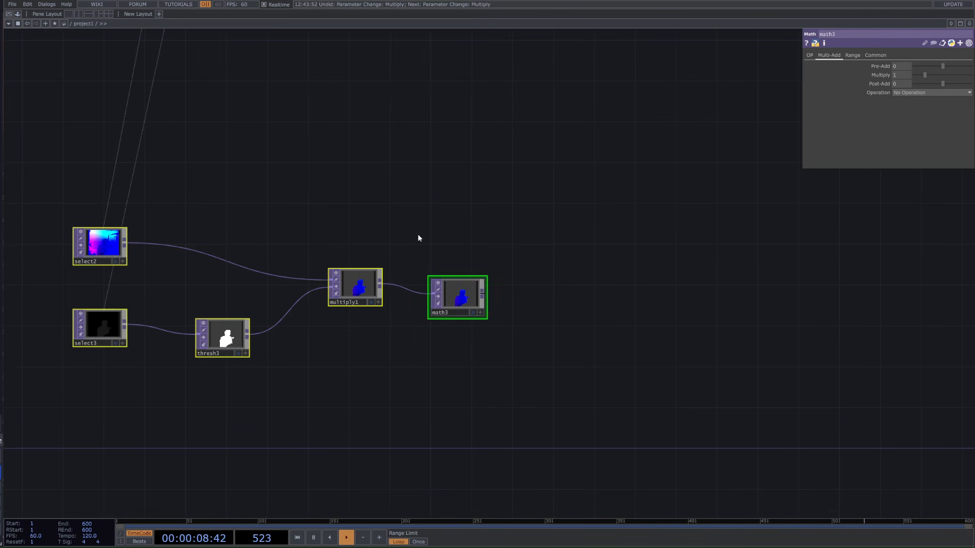
scroll(414, 307, down, 5)
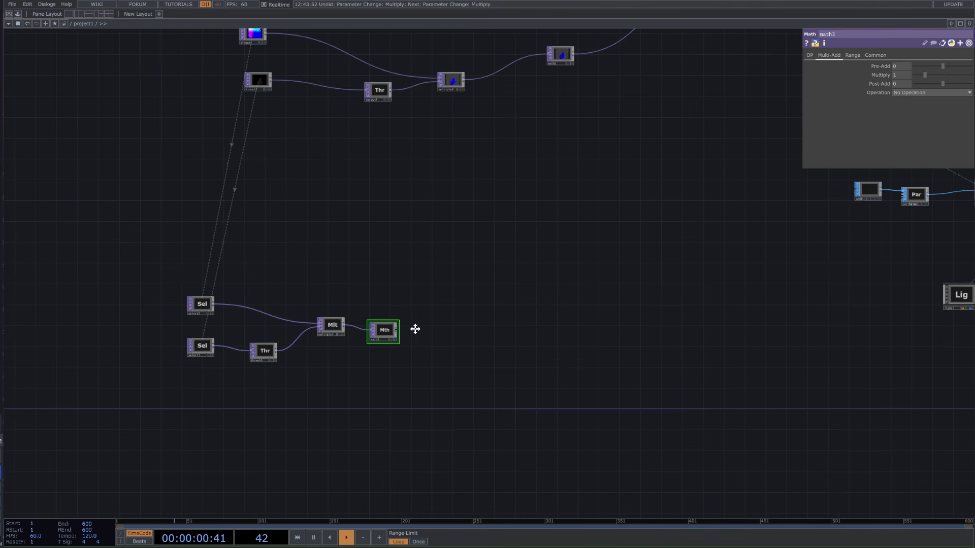
drag(414, 329, 374, 347)
scroll(385, 357, down, 5)
scroll(396, 349, up, 3)
drag(466, 366, 404, 371)
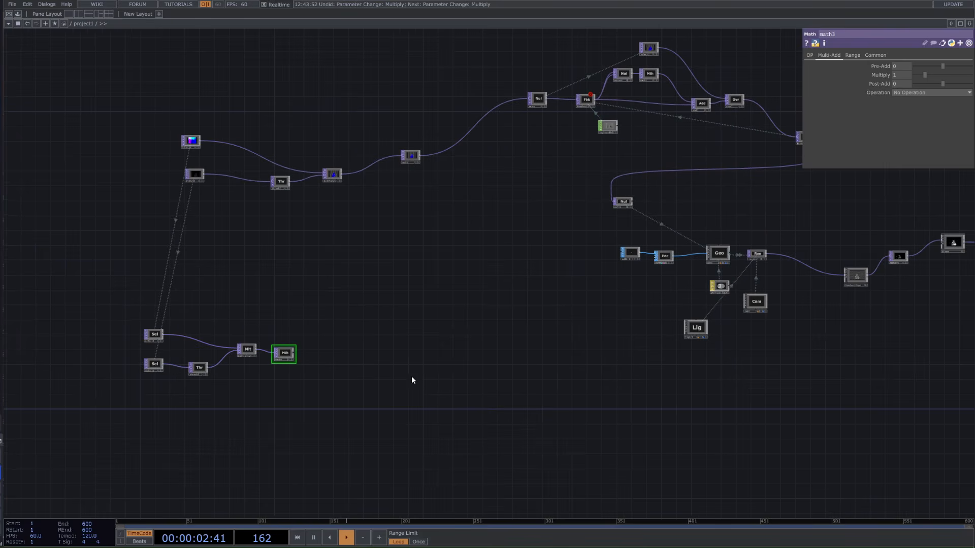
Select the feedback loop's operators and examine how the loop feeds the Geometry and Render section.
drag(617, 119, 438, 248)
drag(278, 140, 669, 283)
scroll(638, 275, up, 4)
scroll(549, 270, down, 3)
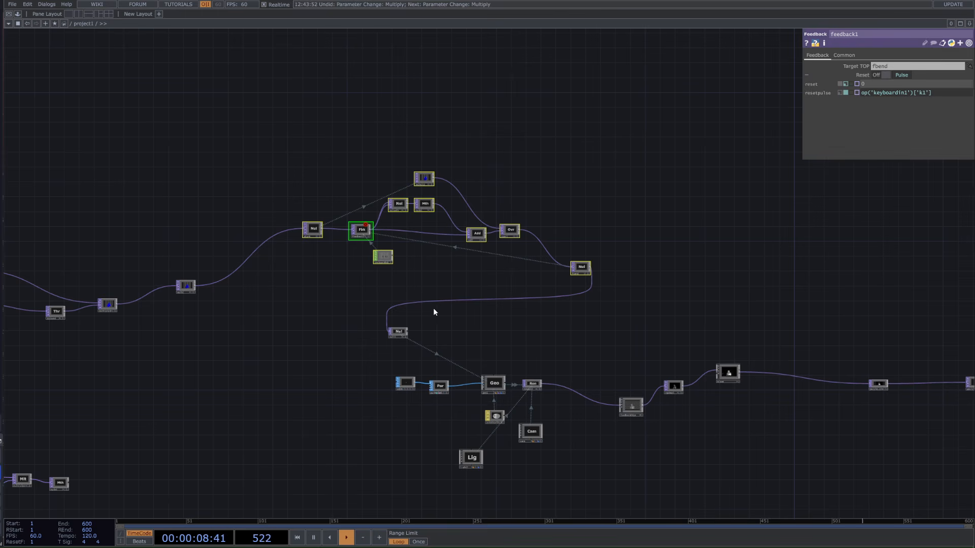
scroll(443, 350, up, 2)
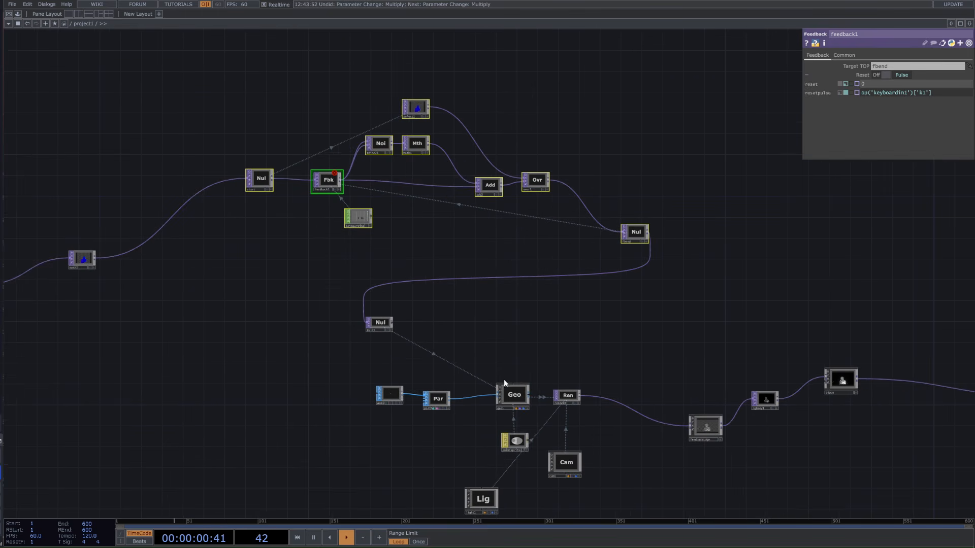
drag(448, 428, 415, 370)
scroll(406, 386, down, 2)
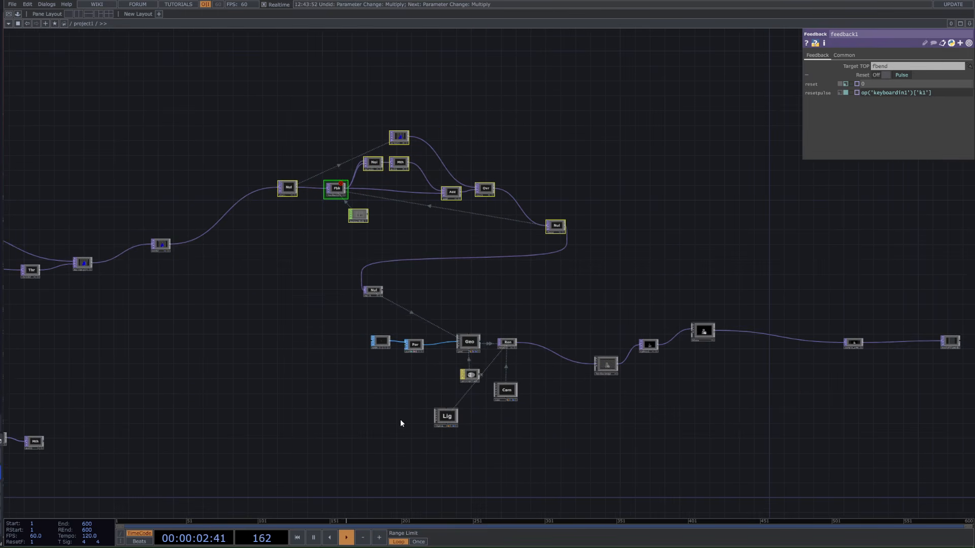
Move the whole new Select, Threshold, Multiply and Math chain farther left in the network.
drag(11, 419, 361, 300)
scroll(362, 301, up, 3)
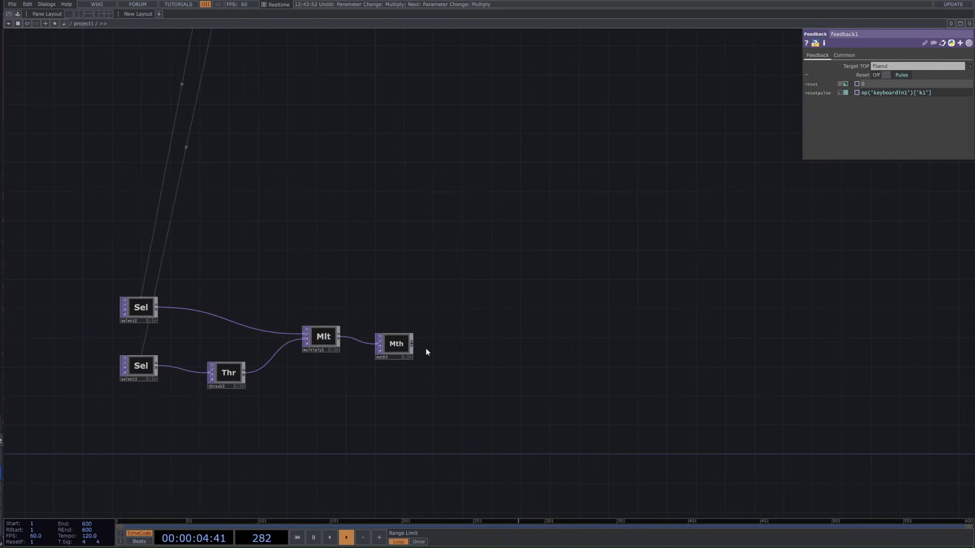
drag(567, 349, 552, 349)
scroll(544, 351, down, 3)
mouse_move(490, 389)
right_down()
mouse_move(271, 343)
mouse_move(274, 316)
right_up()
drag(449, 350, 218, 363)
middle_drag(246, 361, 241, 362)
scroll(240, 362, up, 2)
Add a Null TOP after math3 and place it far to the right, nearer the Geometry and Render section.
click(226, 368)
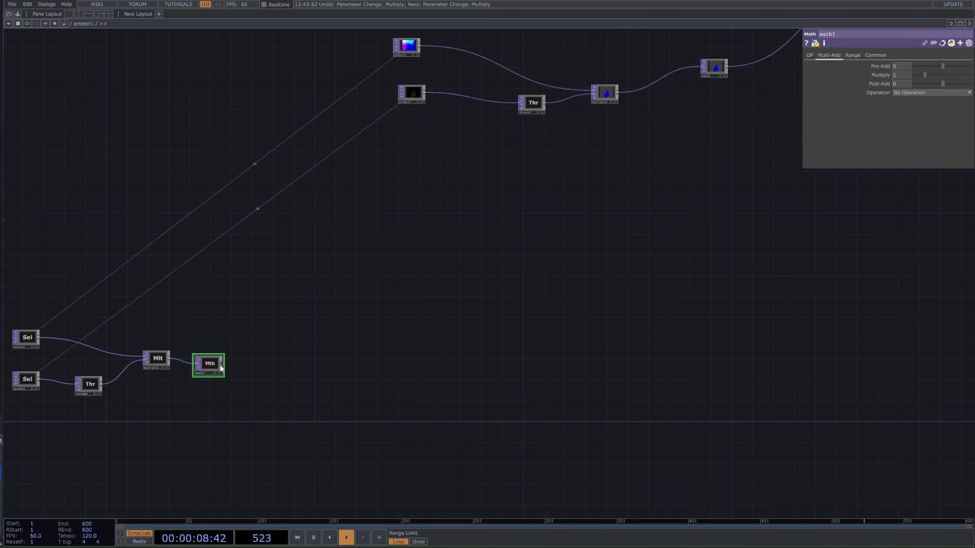
right_click(225, 366)
click(243, 346)
click(564, 366)
drag(564, 367, 670, 371)
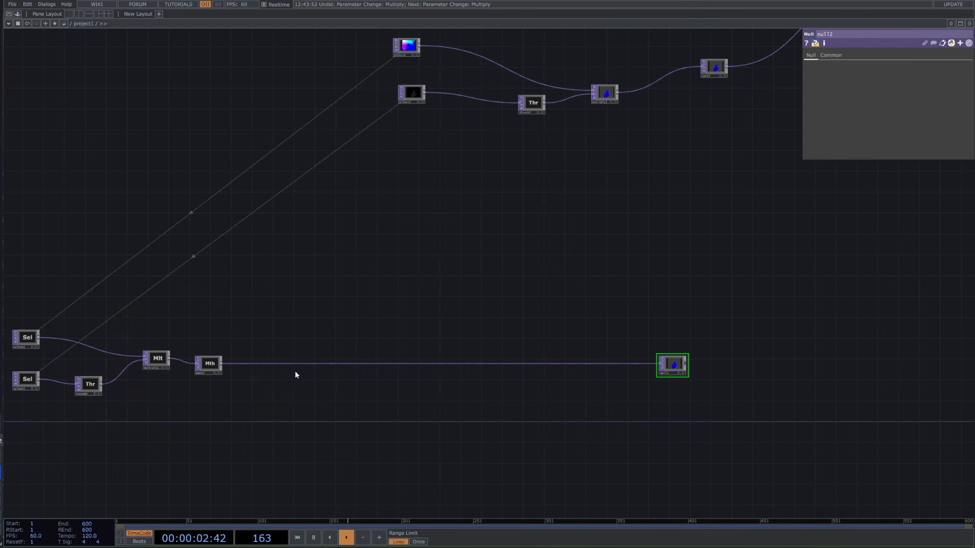
drag(583, 431, 224, 327)
scroll(225, 327, down, 2)
scroll(291, 265, up, 2)
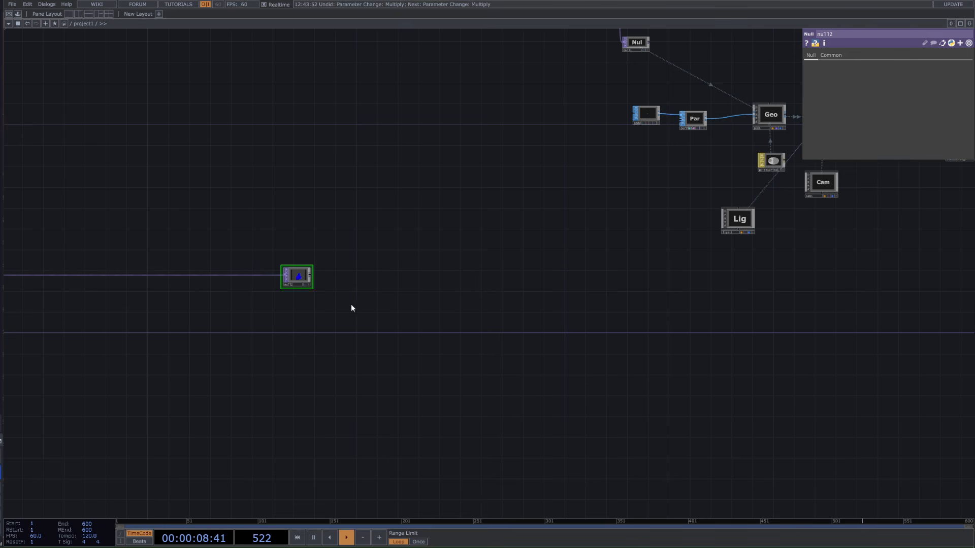
Create an Add SOP below null2 and turn on its Add Points option.
key(Tab)
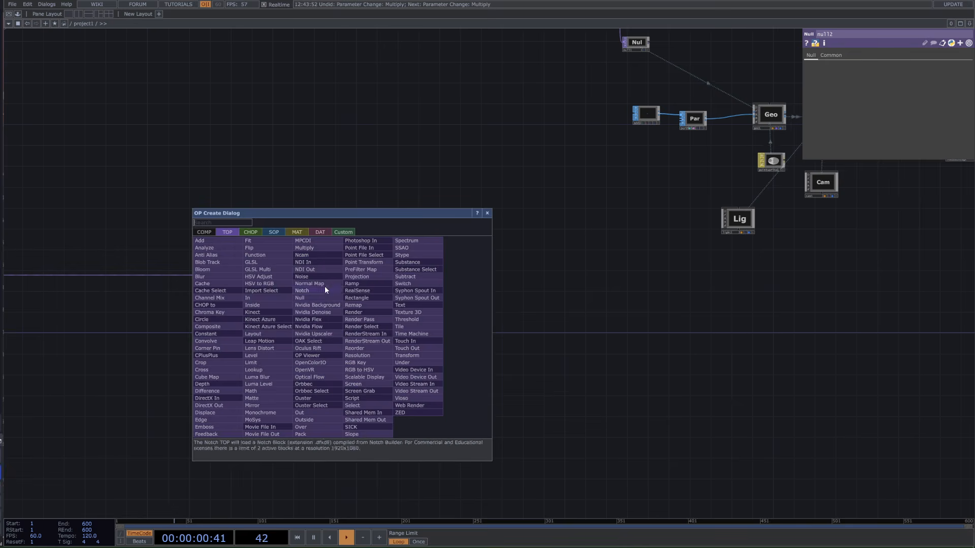
click(272, 234)
text(add)
click(205, 241)
click(332, 332)
scroll(335, 333, up, 5)
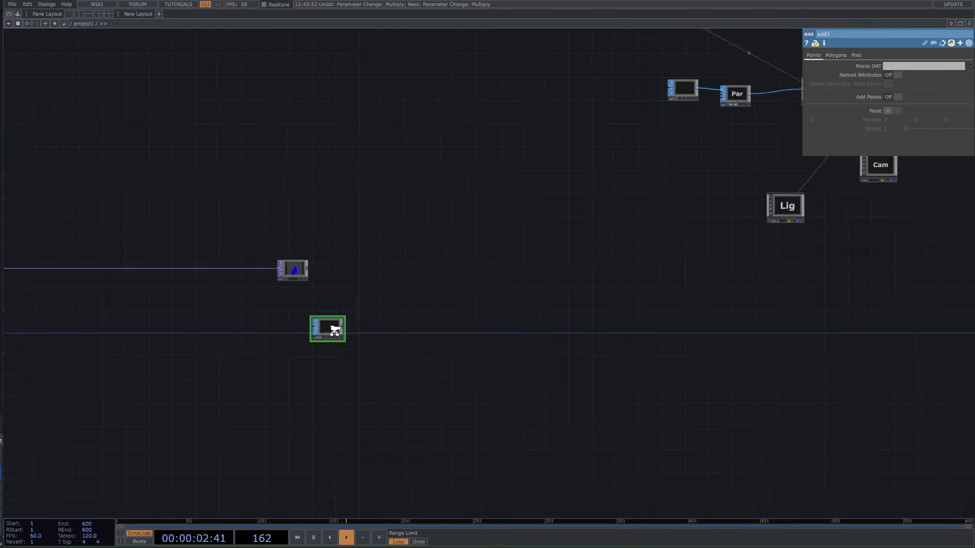
click(896, 97)
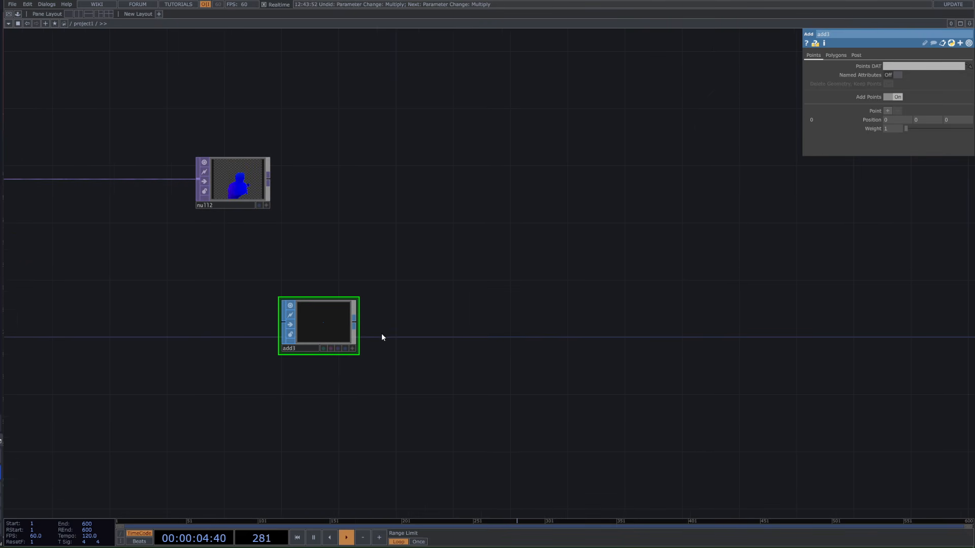
Append a Particle SOP to the output of the new Add SOP.
right_click(355, 323)
text(part)
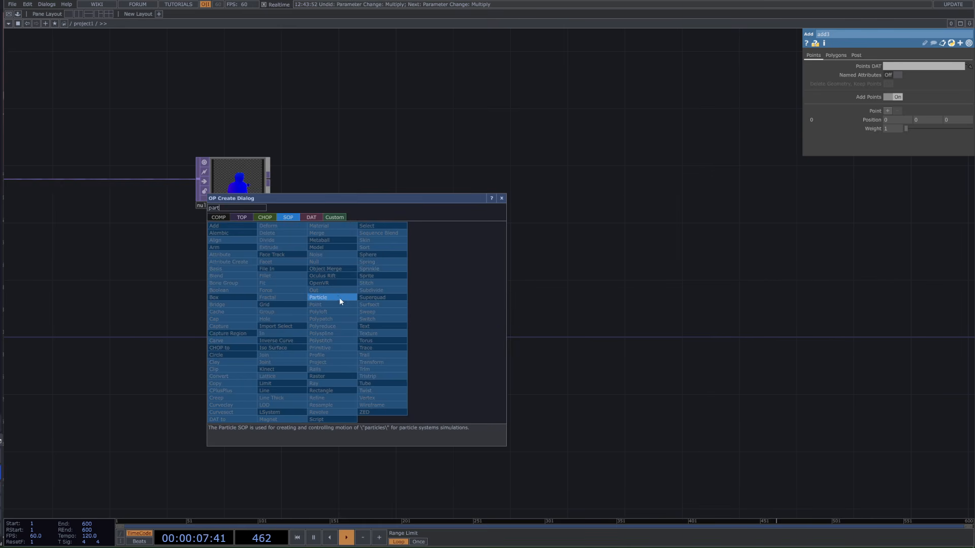
click(339, 297)
click(437, 337)
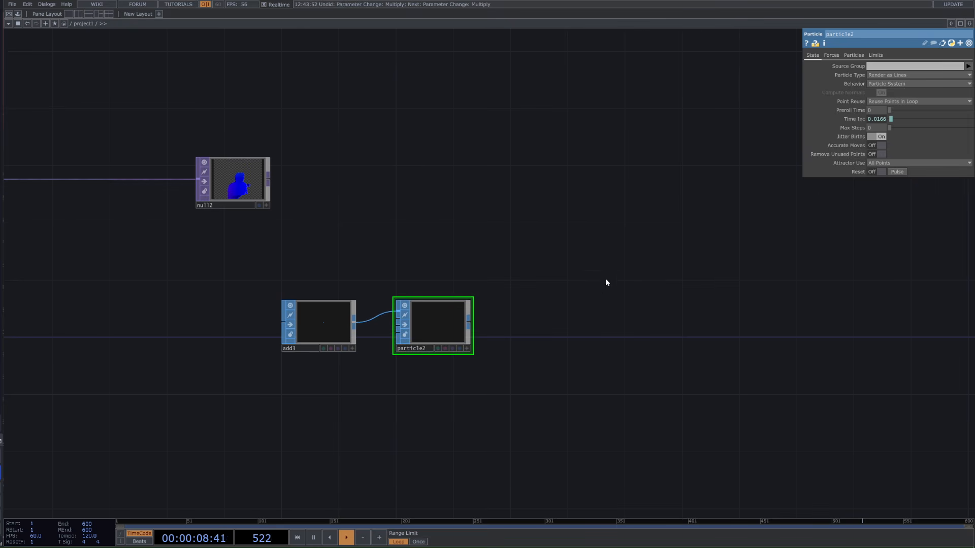
Compare the State settings of the existing particle1 with those of the new particle2.
scroll(605, 278, down, 3)
scroll(556, 309, down, 2)
drag(525, 315, 309, 436)
click(633, 215)
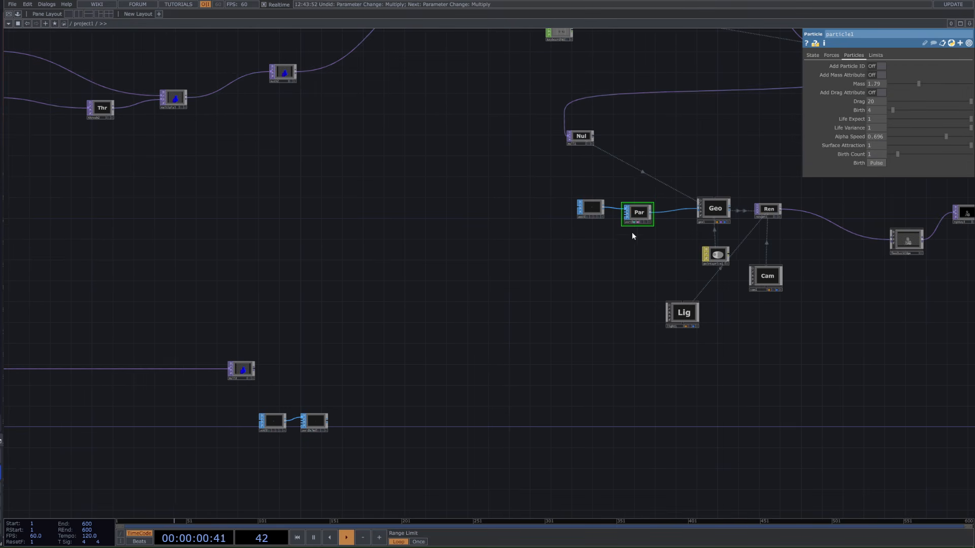
click(814, 57)
drag(442, 342, 569, 246)
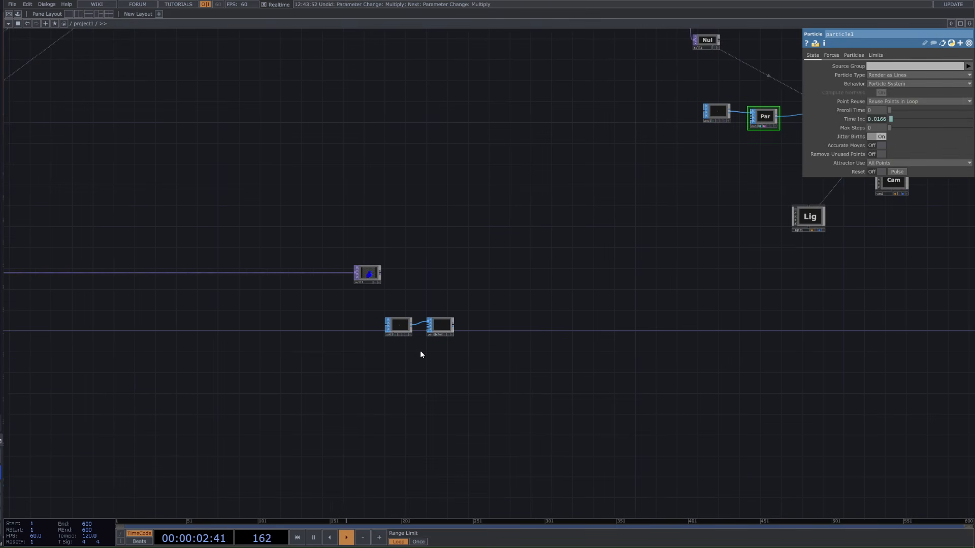
click(441, 334)
scroll(495, 315, up, 5)
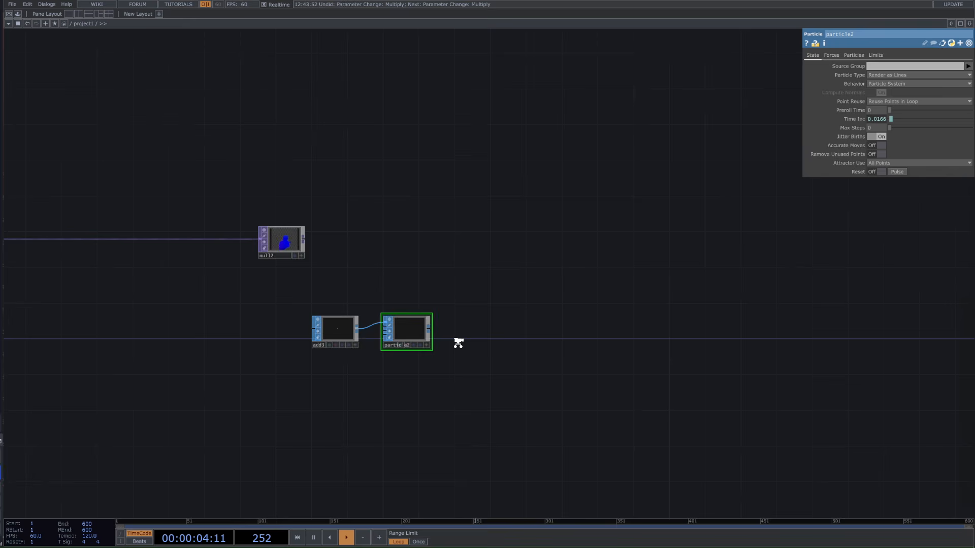
Append a Geometry COMP to the output of particle2.
right_click(425, 329)
click(309, 224)
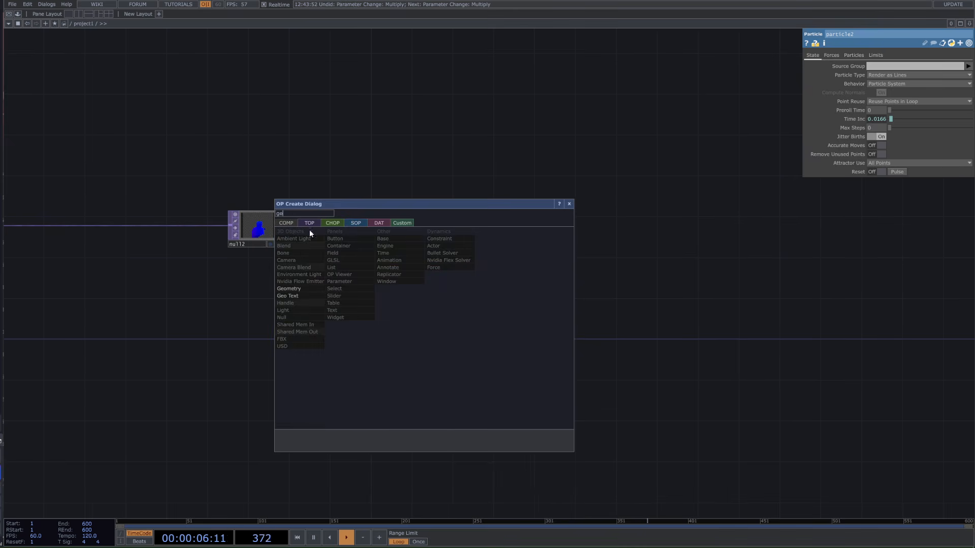
click(307, 288)
click(492, 333)
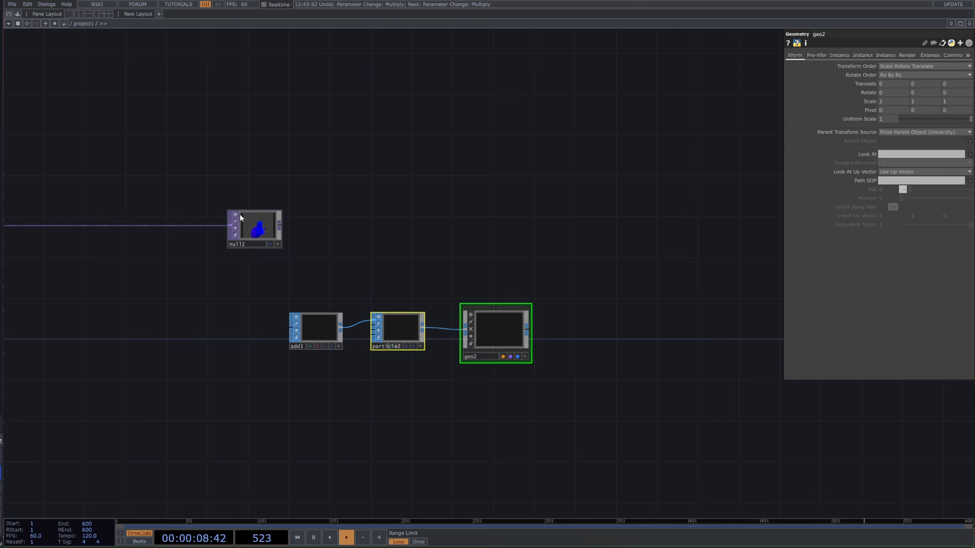
Examine the silhouette in null2, then move geo2 farther right to widen its gap from particle2.
scroll(252, 230, up, 5)
scroll(267, 224, up, 4)
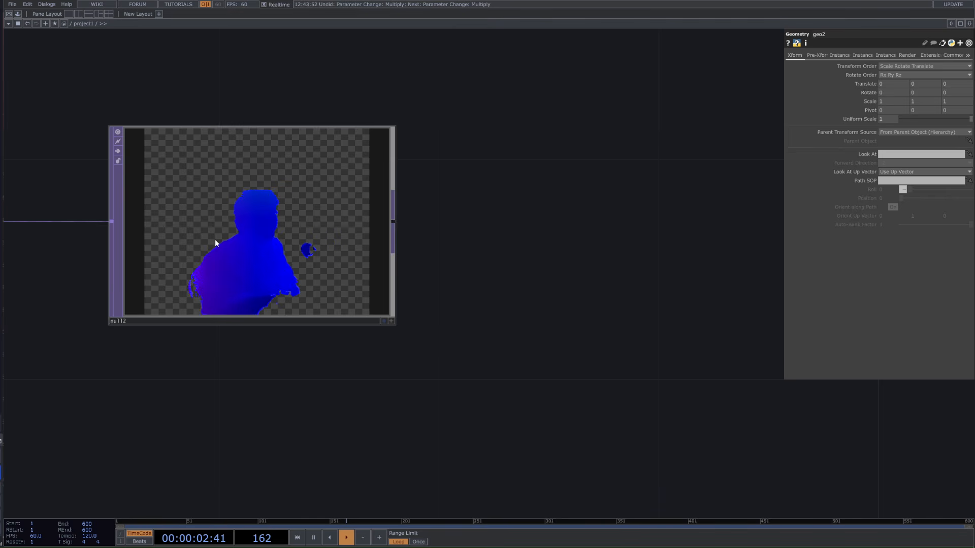
scroll(292, 310, down, 5)
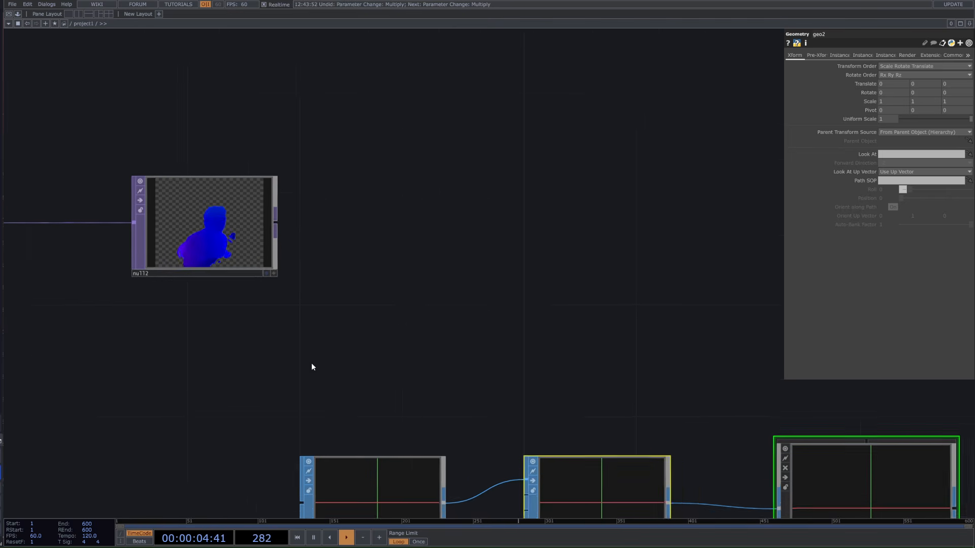
scroll(311, 365, down, 3)
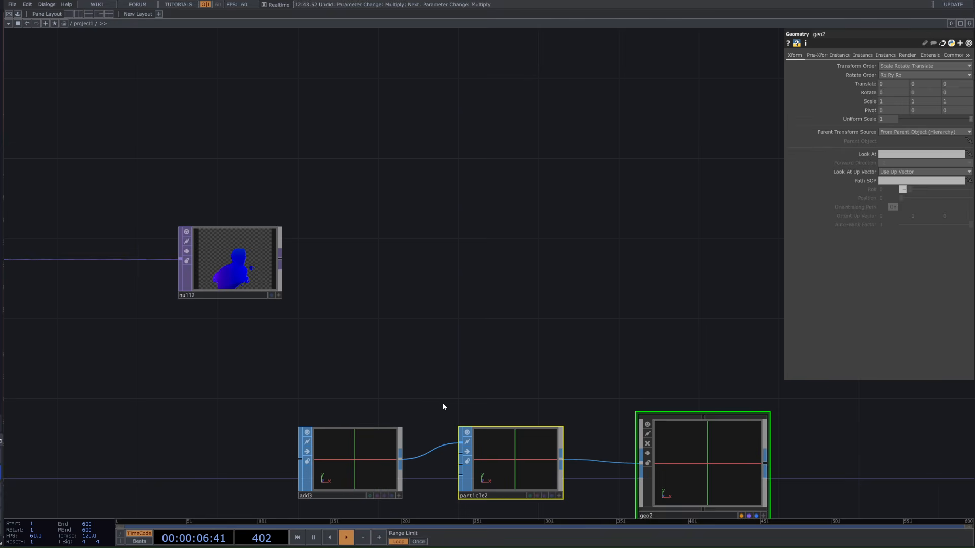
drag(442, 404, 318, 354)
scroll(149, 244, up, 3)
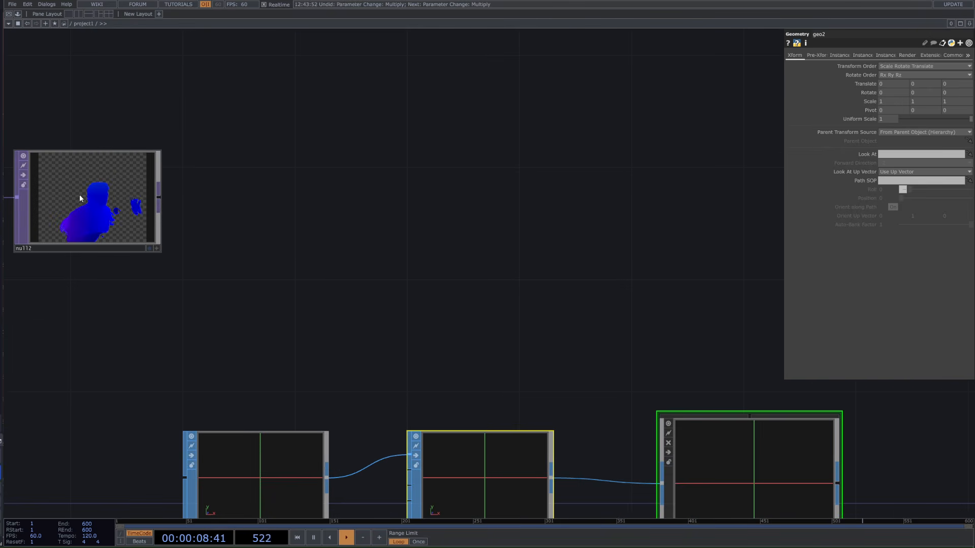
drag(34, 201, 84, 225)
drag(736, 443, 792, 443)
scroll(771, 335, down, 3)
drag(781, 348, 640, 235)
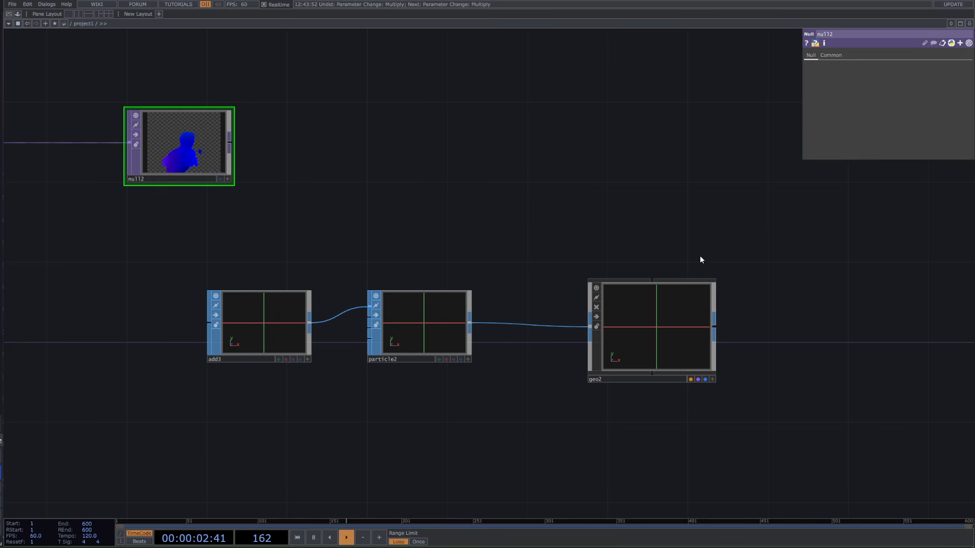
Move null2 farther up and left, away from the Add, Particle and Geometry chain.
right_drag(843, 388, 346, 298)
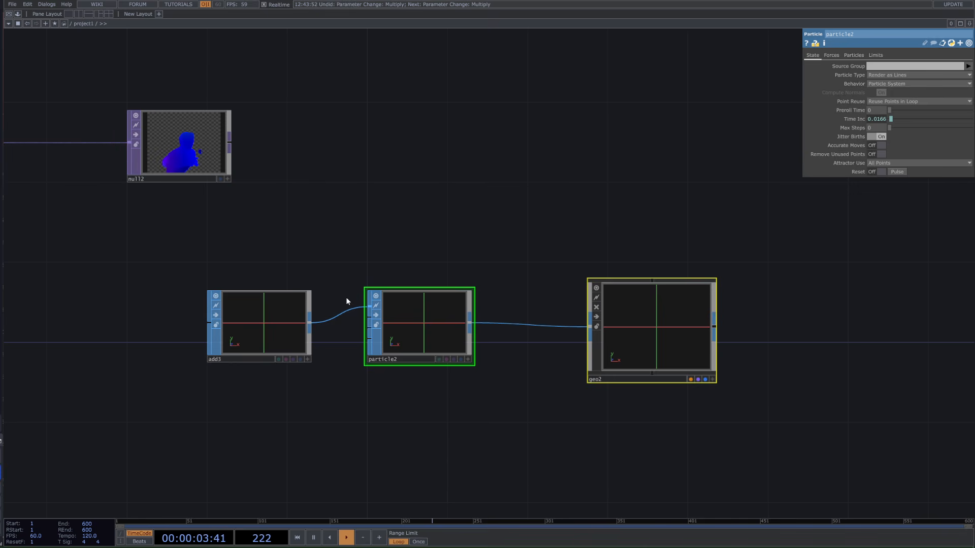
click(689, 315)
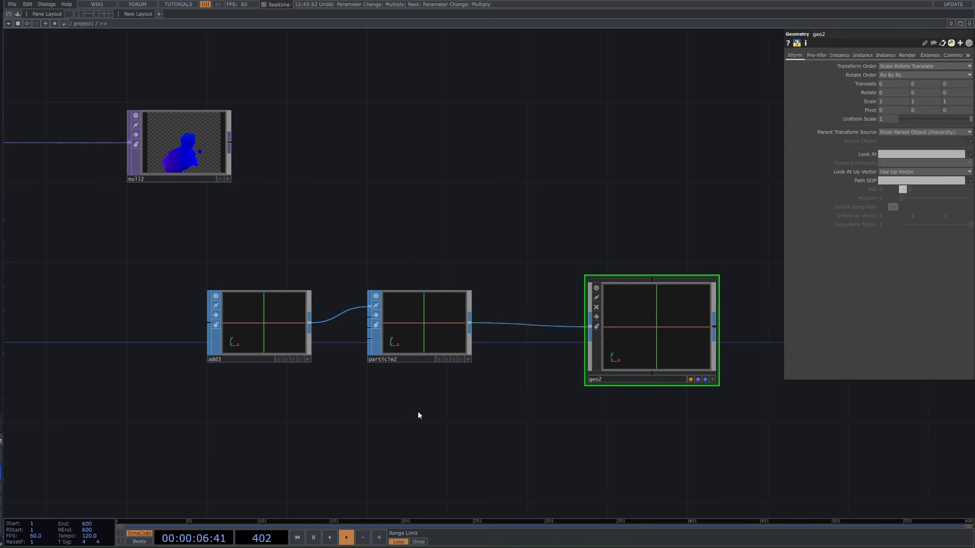
right_drag(504, 374, 247, 299)
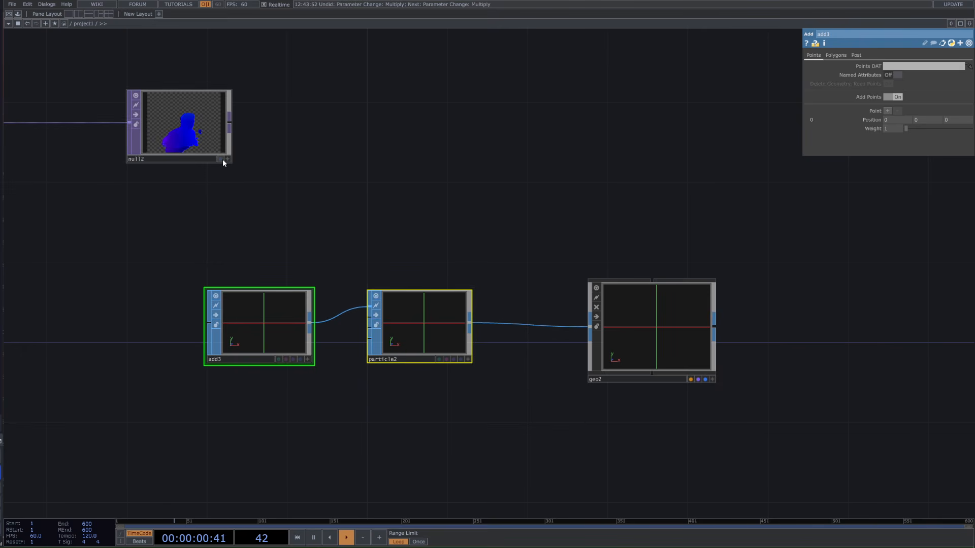
scroll(231, 143, down, 3)
drag(203, 143, 133, 72)
scroll(328, 230, up, 3)
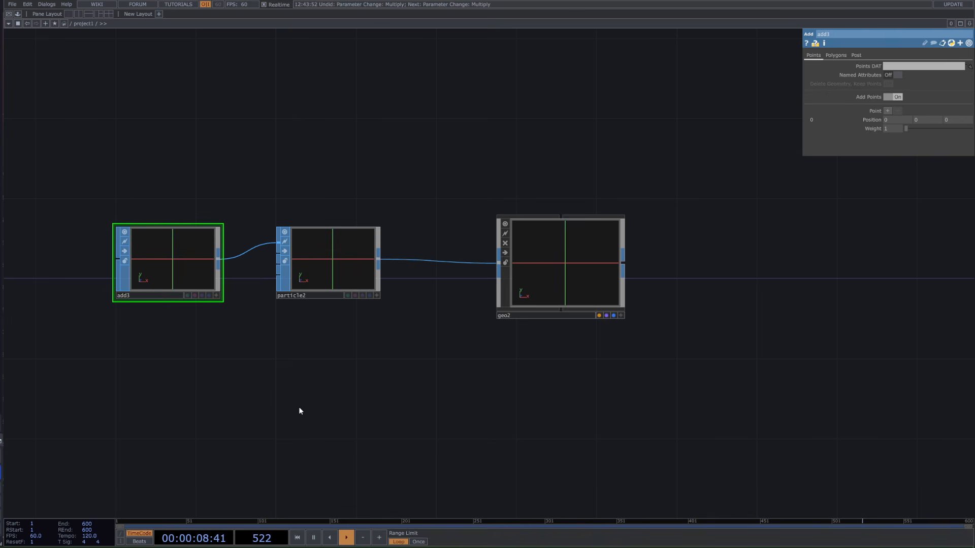
Add a Sphere SOP below add3, connect a Transform SOP to it and set its uniform scale to 0.38.
key(Tab)
text(sp)
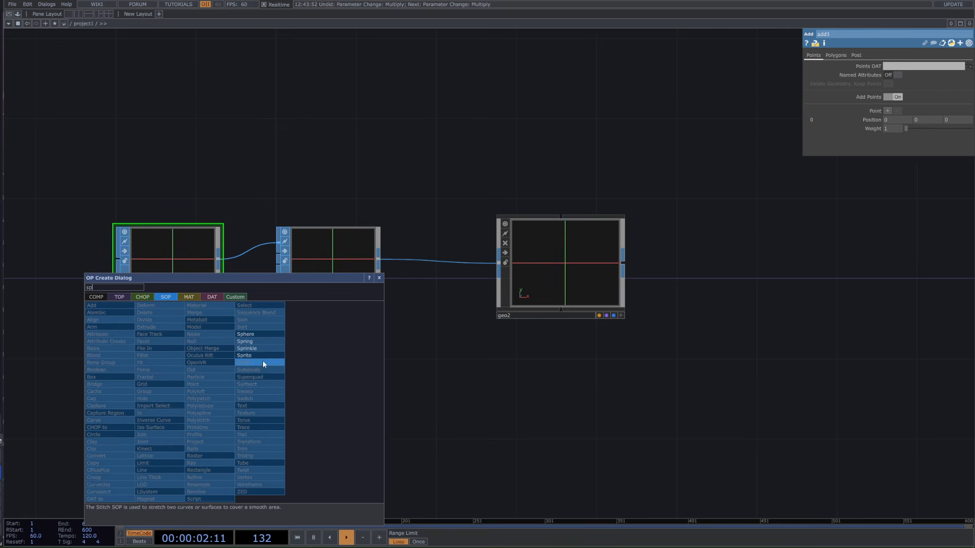
click(251, 337)
click(155, 356)
key(Tab)
text(t)
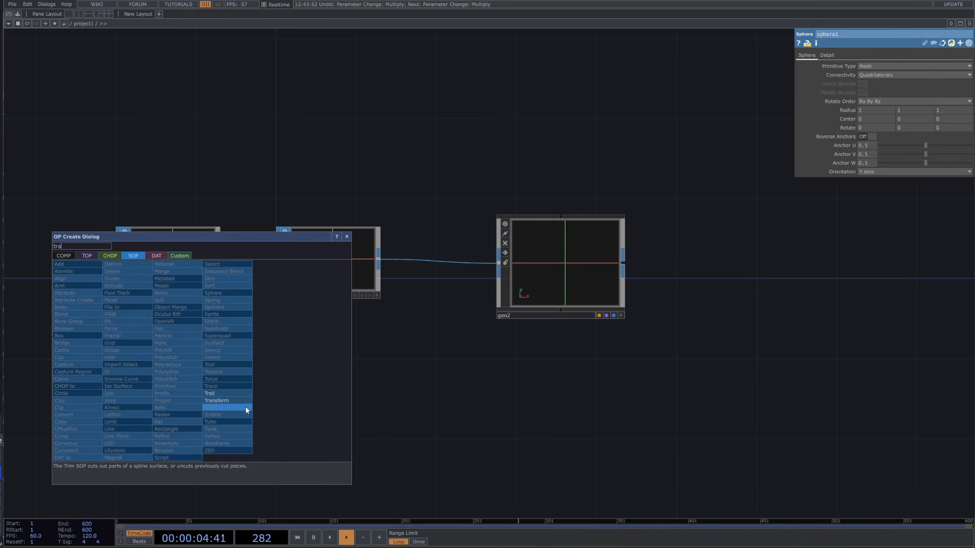
click(239, 401)
click(361, 364)
drag(901, 127, 896, 128)
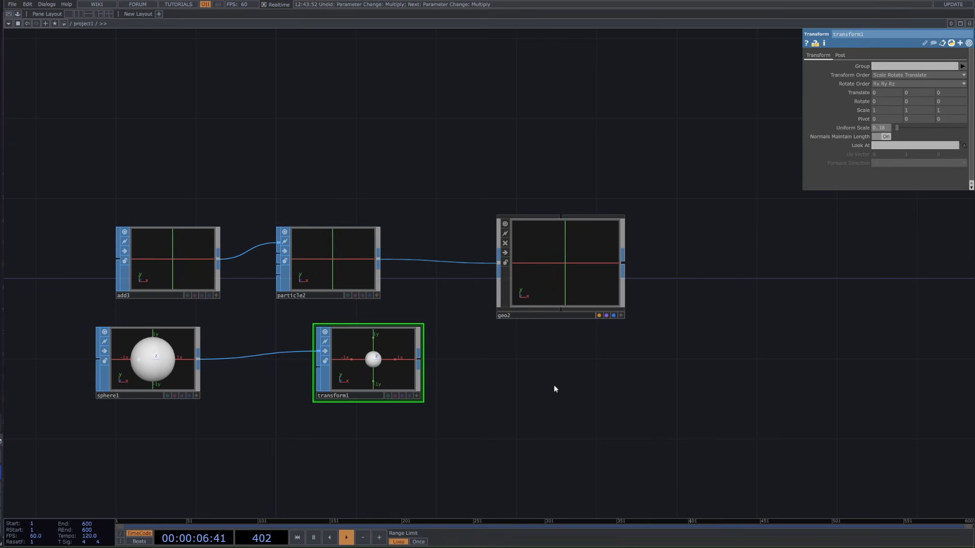
Delete the sphere1 and transform1 operators together.
mouse_move(436, 437)
mouse_down()
mouse_move(294, 374)
mouse_move(122, 332)
mouse_up()
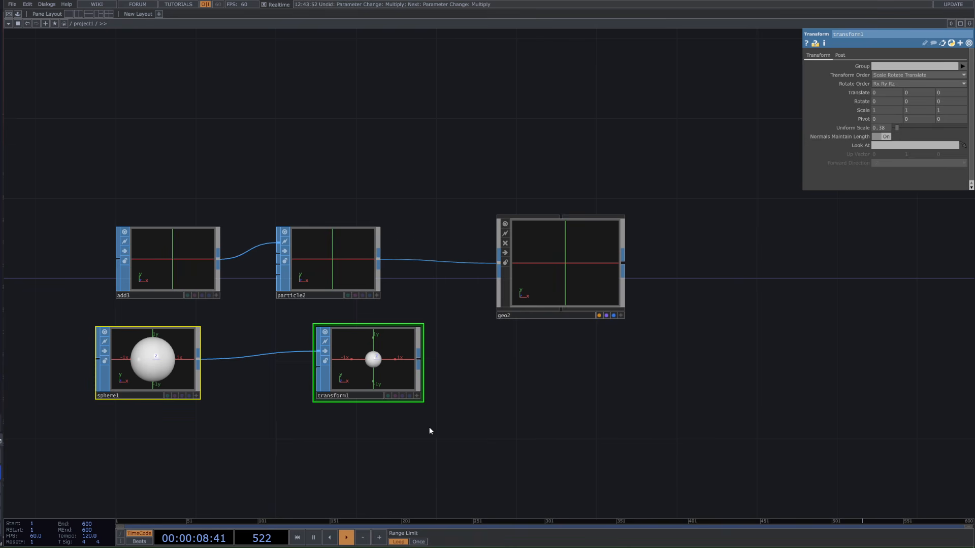
key(Delete)
drag(409, 299, 121, 238)
click(455, 376)
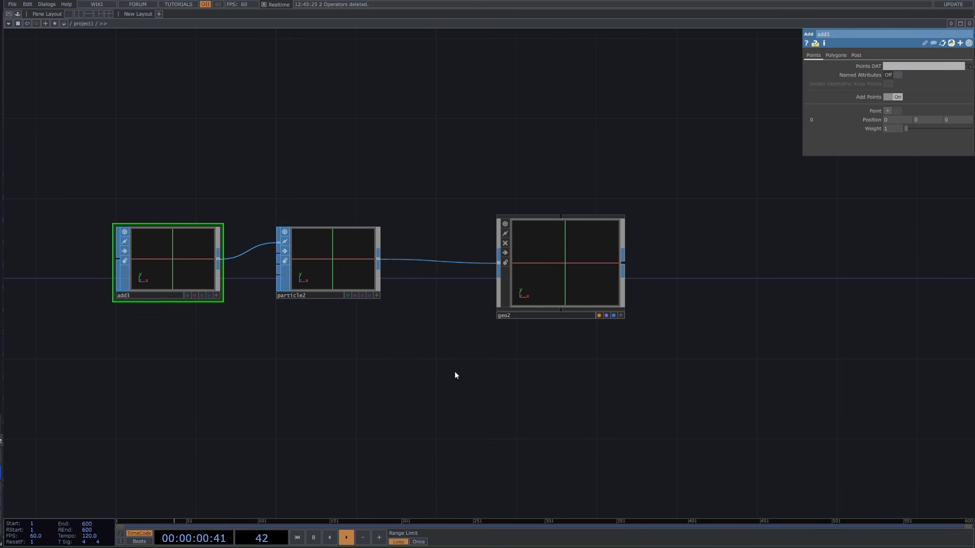
click(330, 269)
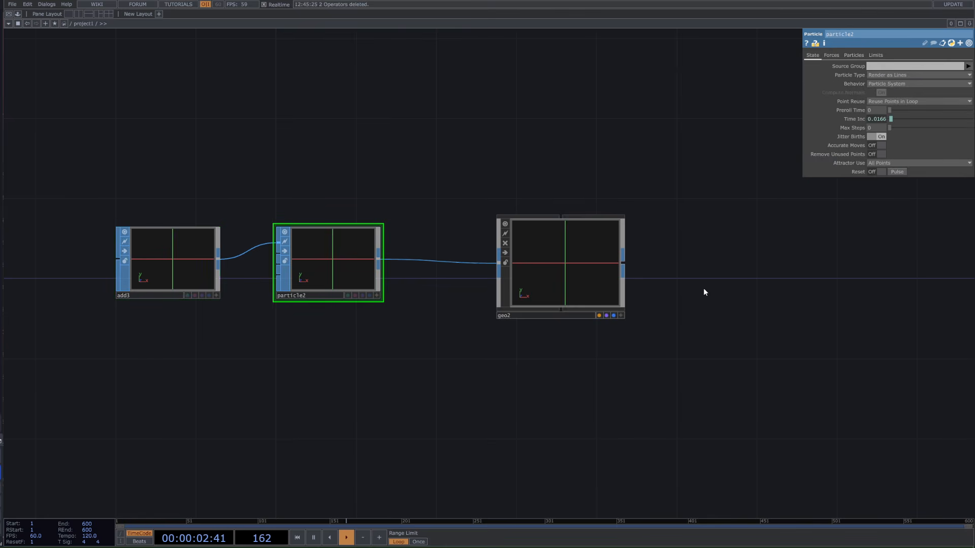
click(594, 285)
scroll(593, 281, down, 5)
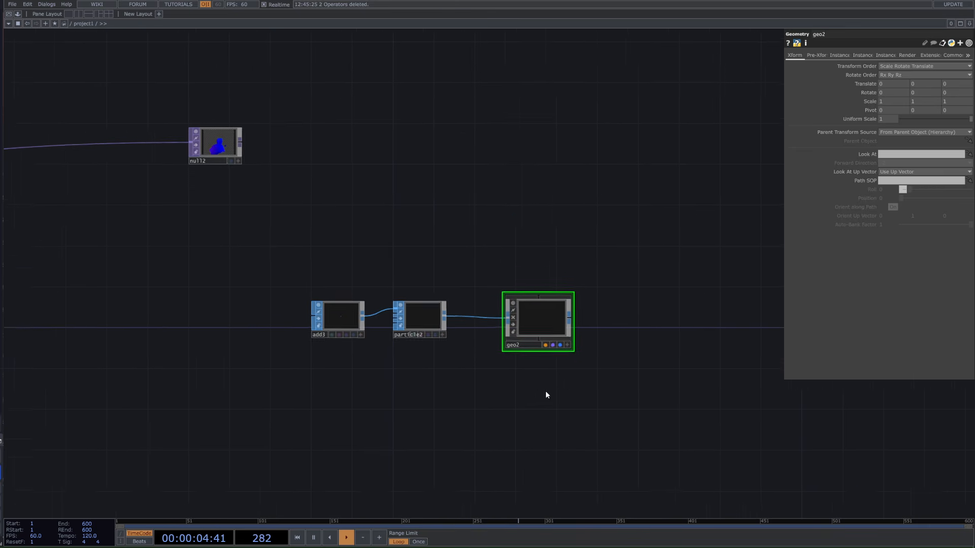
key(Tab)
click(474, 296)
click(498, 254)
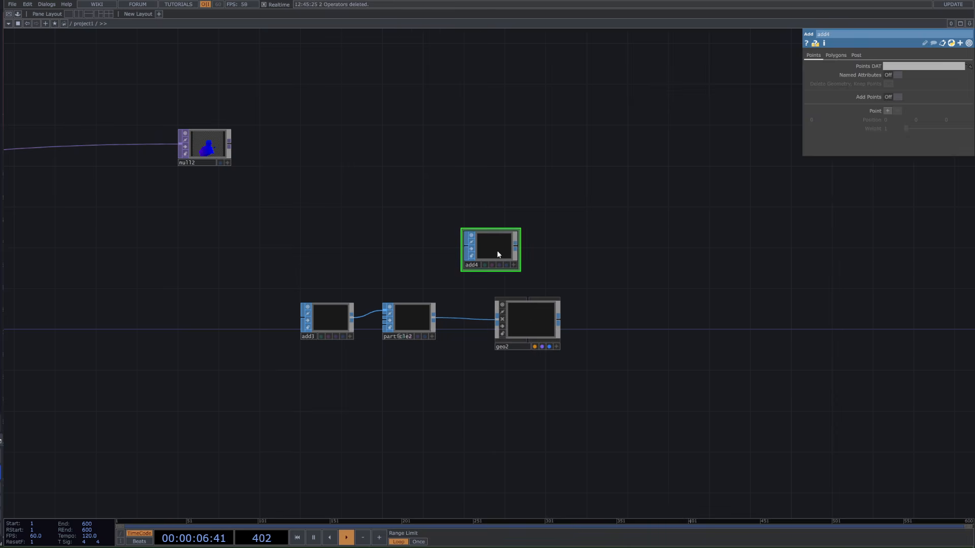
key(ctrl+z)
Add a Camera COMP above geo2 and a Light COMP below it.
key(Tab)
click(373, 224)
click(395, 262)
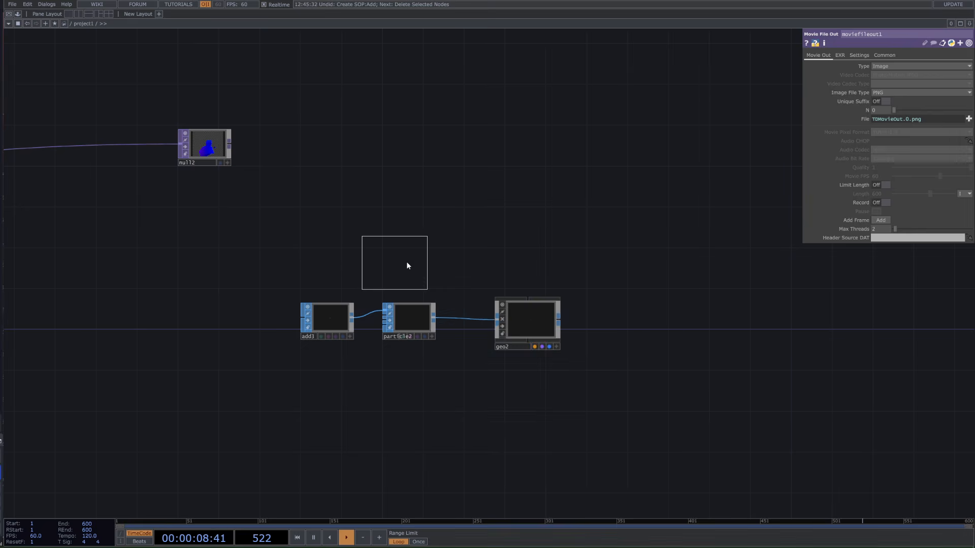
click(516, 263)
key(Tab)
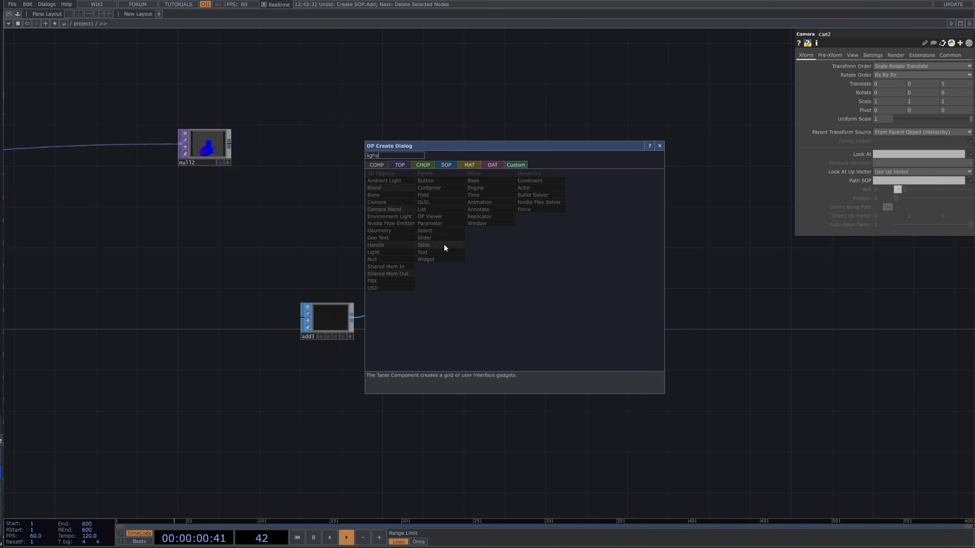
click(383, 252)
click(500, 391)
Add a Render TOP to the right of geo2, the new camera and the new light.
key(Tab)
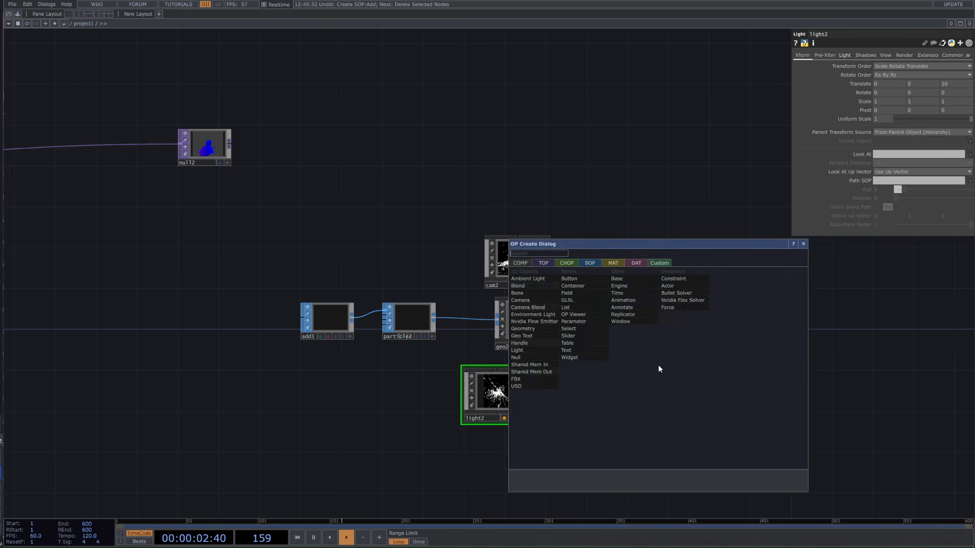
click(543, 262)
text(re)
click(680, 343)
click(696, 332)
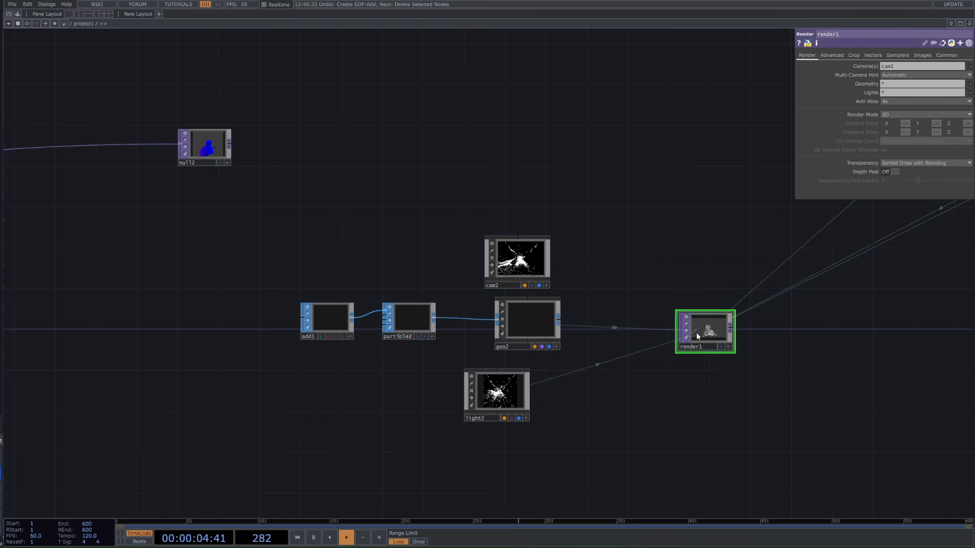
Assign geo2 as the Render TOP's geometry, cam2 as its camera and light2 as its light.
drag(528, 322, 701, 322)
click(706, 327)
drag(509, 248, 703, 310)
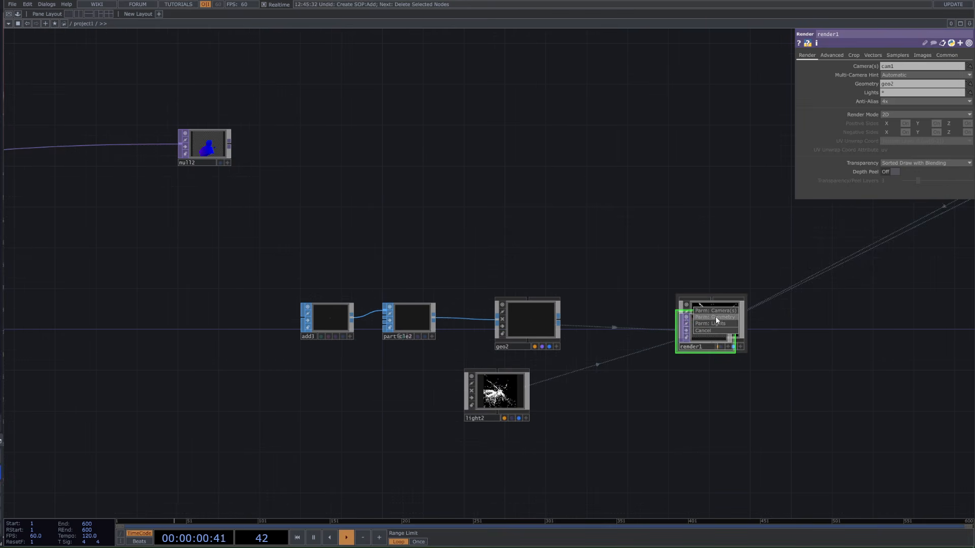
click(715, 310)
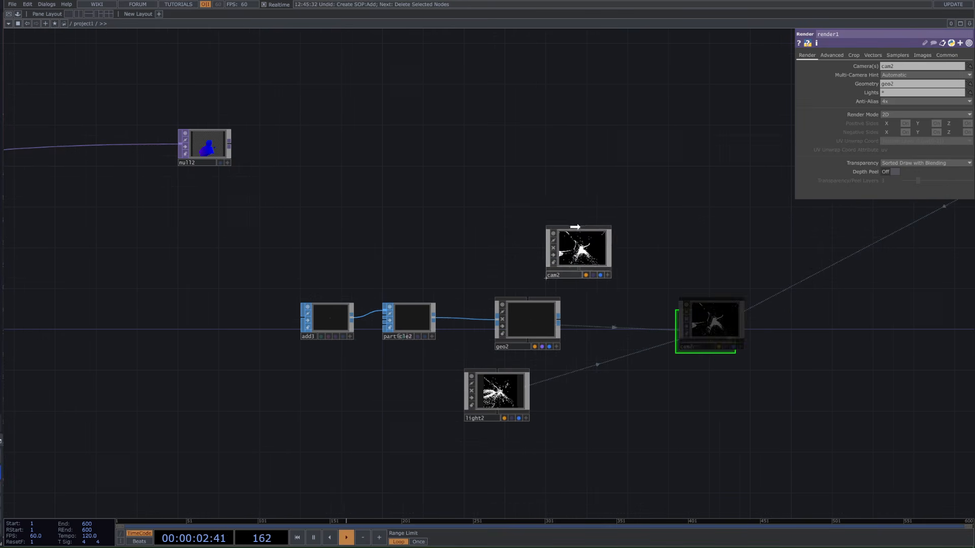
drag(496, 399, 706, 323)
click(712, 338)
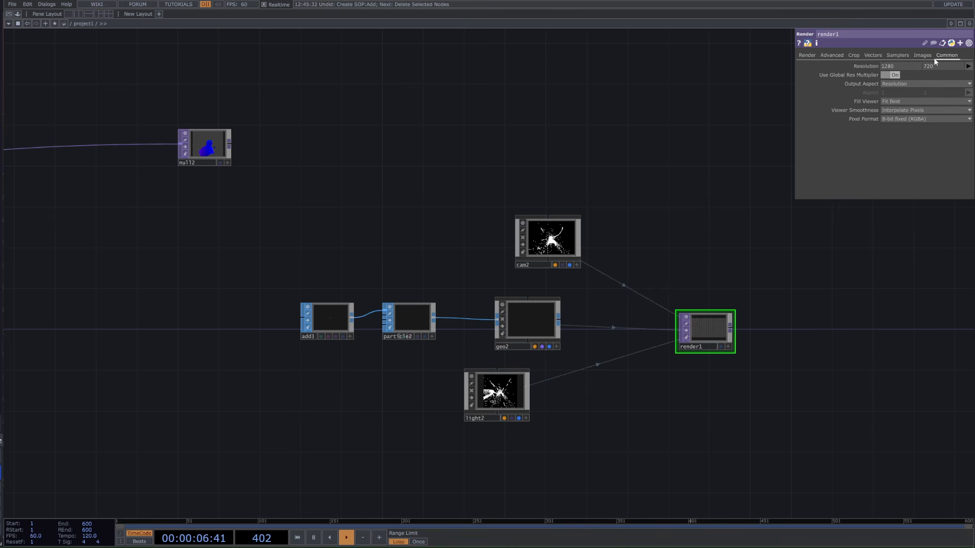
drag(722, 306, 582, 323)
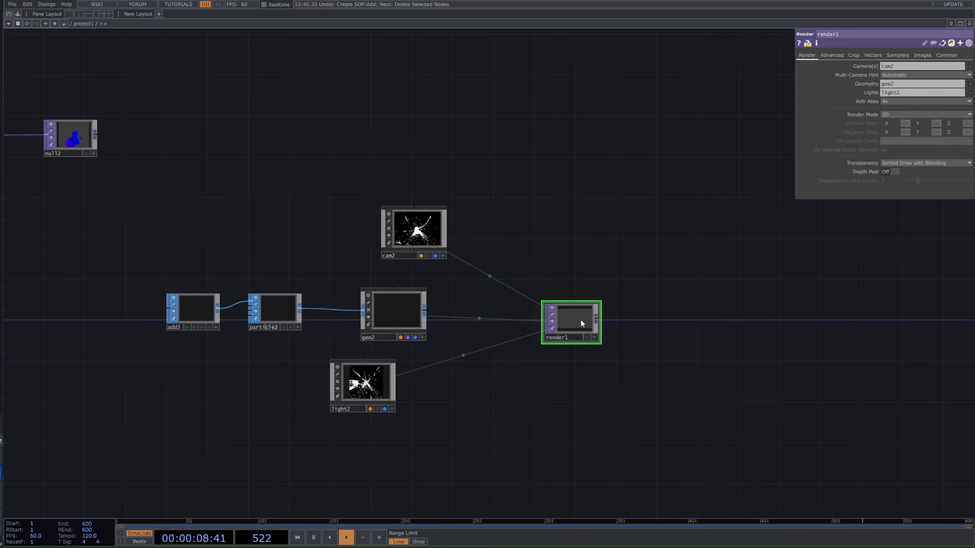
Add an RGB Key TOP connected to the output of render1.
right_click(599, 320)
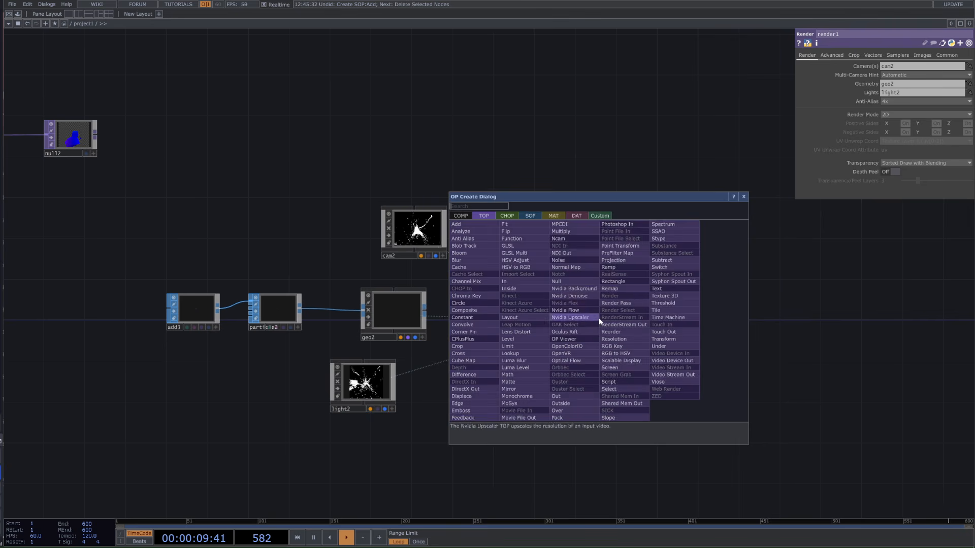
click(620, 343)
click(674, 315)
right_click(711, 319)
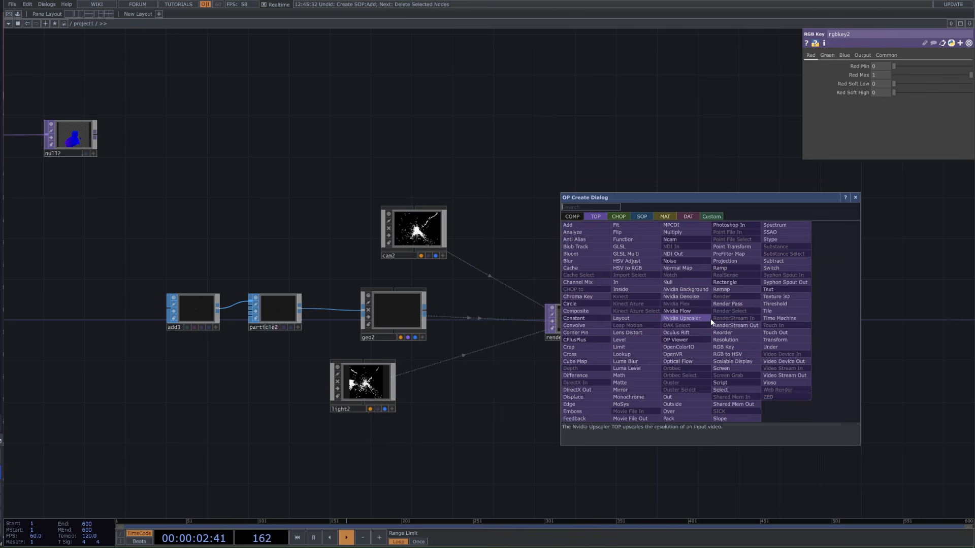
text(null)
click(695, 276)
click(761, 319)
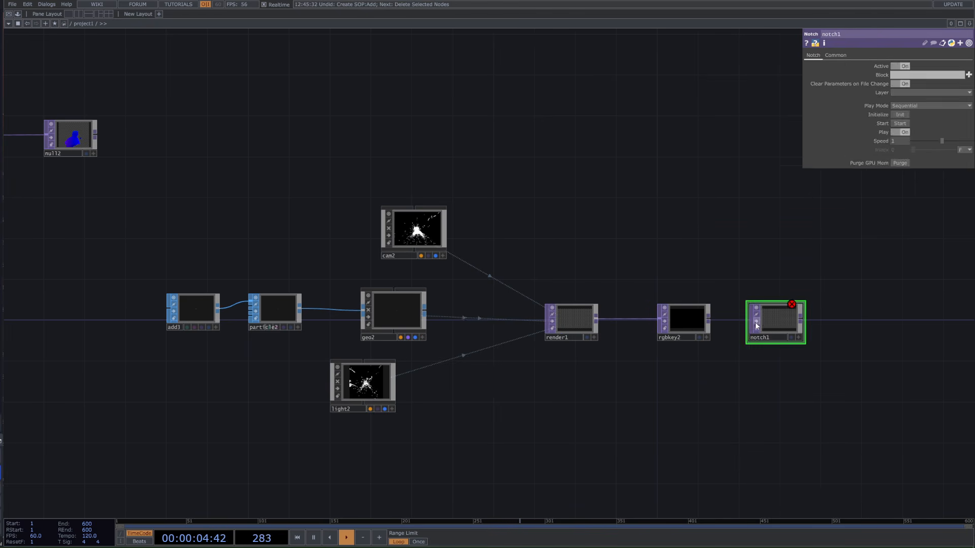
key(ctrl+z)
Add a Null TOP after rgbkey2, space it further away and display its output in the network background.
right_click(710, 317)
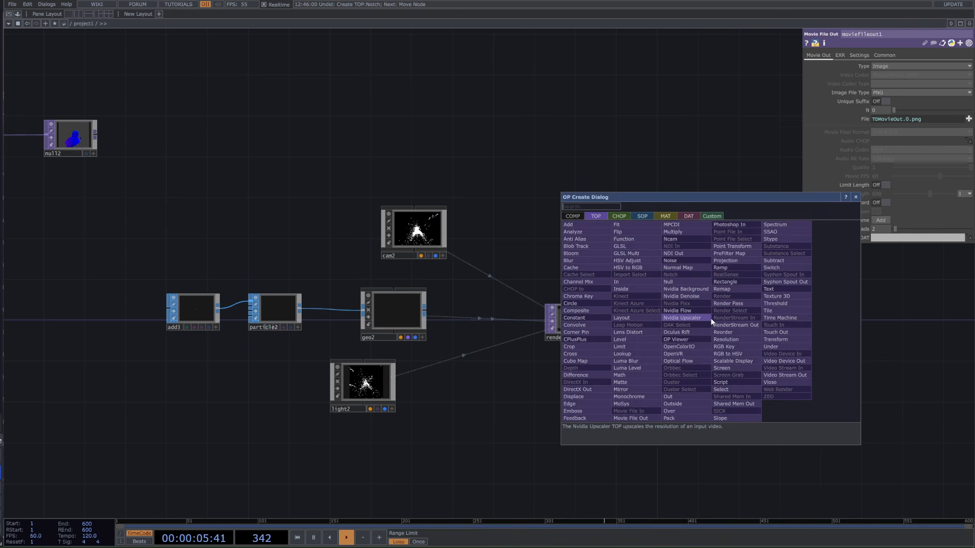
click(690, 282)
click(811, 318)
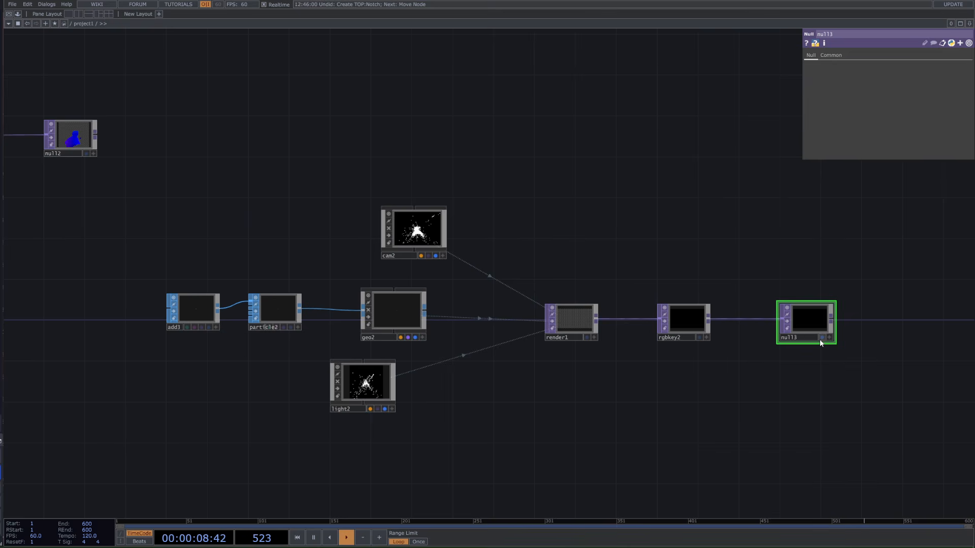
drag(821, 321, 852, 331)
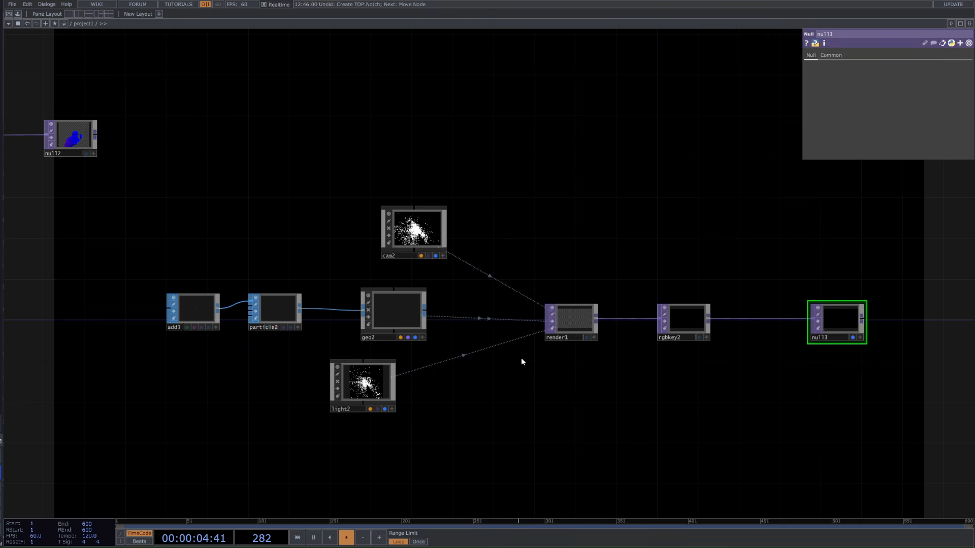
Turn on instancing for geo2 and assign null2 as its Translate OP.
middle_drag(521, 357, 470, 411)
scroll(469, 411, down, 3)
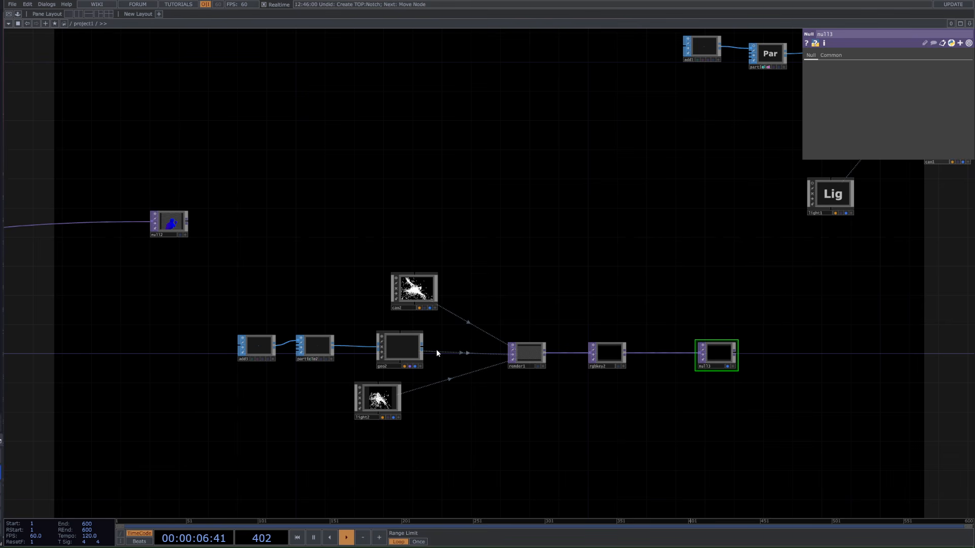
click(408, 348)
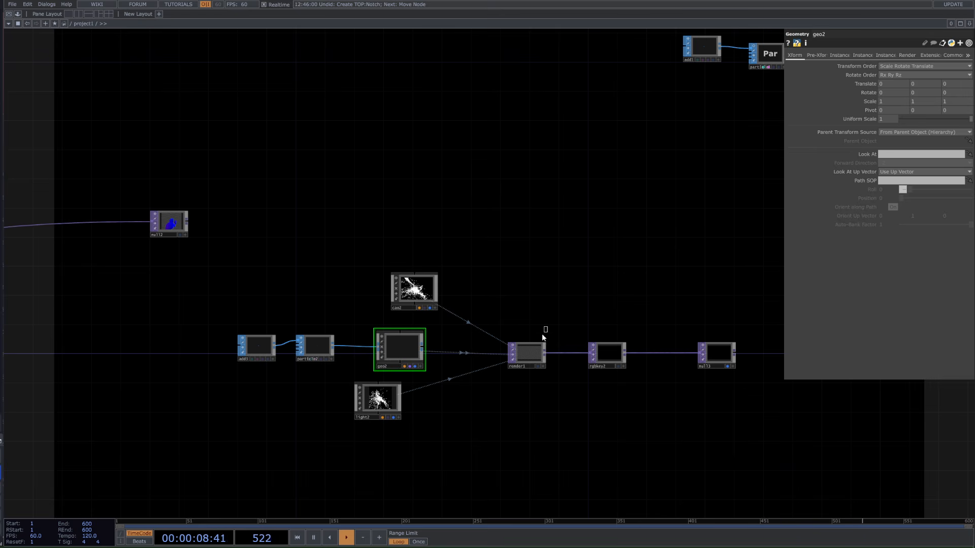
click(524, 355)
click(399, 340)
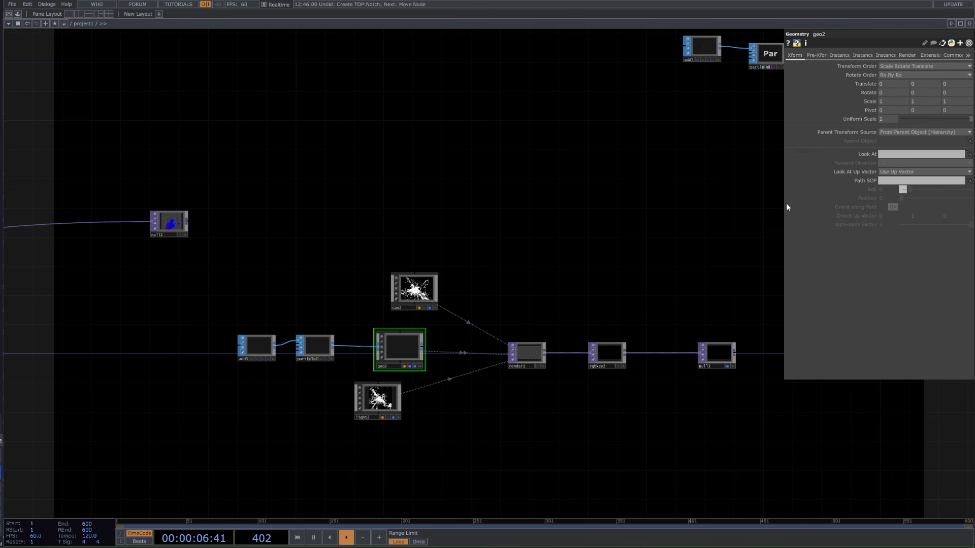
click(839, 54)
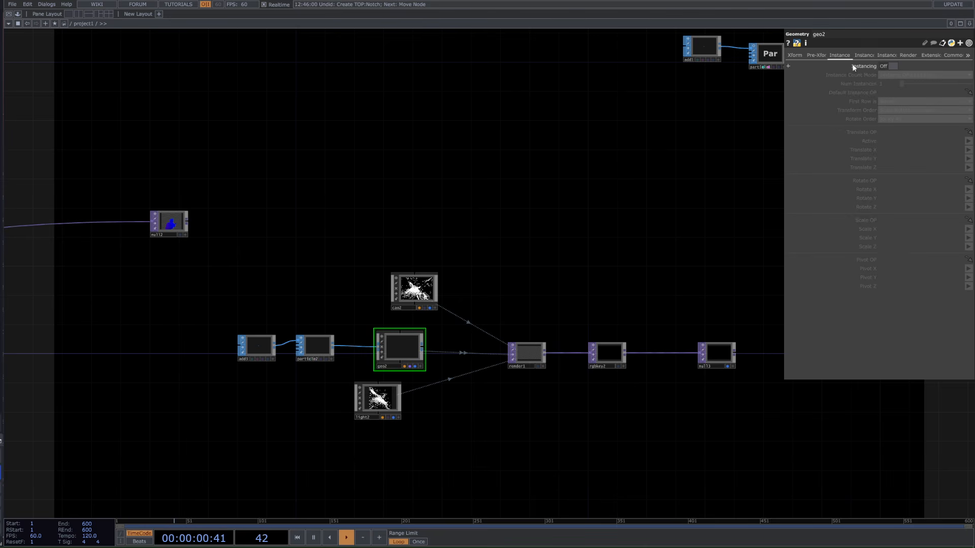
click(889, 66)
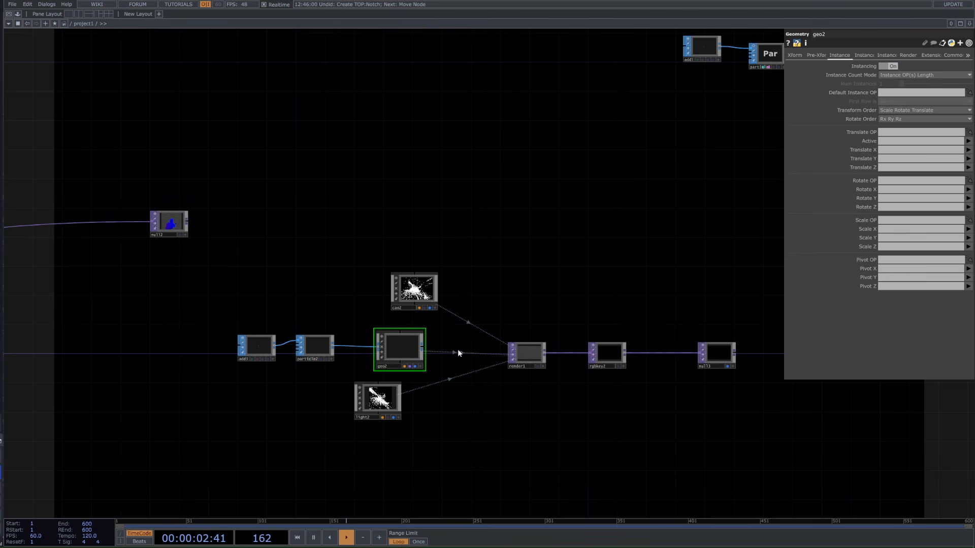
scroll(444, 354, up, 2)
drag(314, 284, 437, 274)
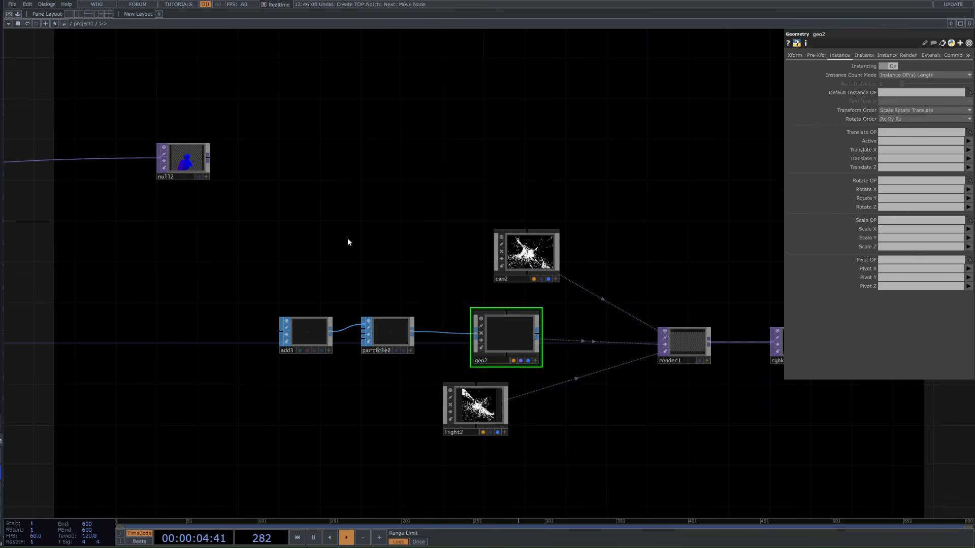
drag(177, 164, 910, 137)
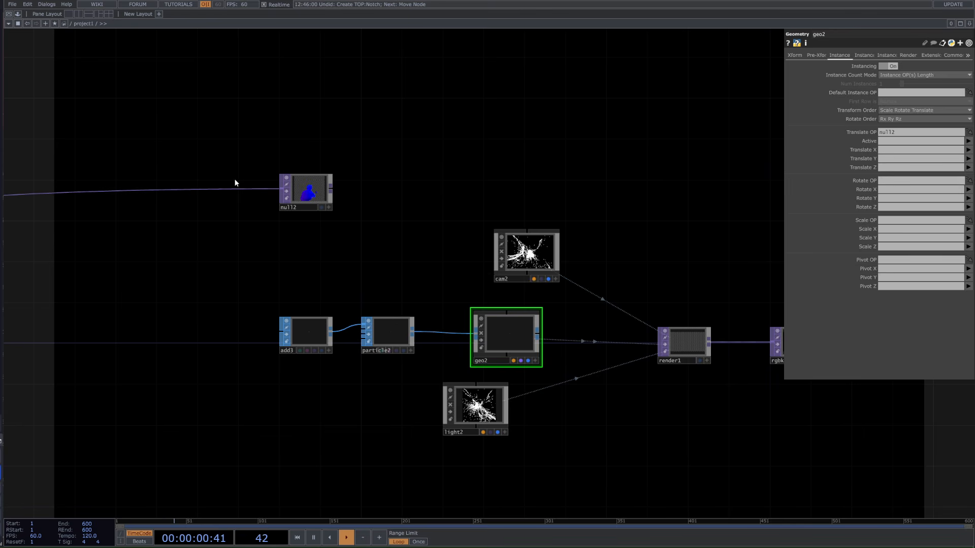
Examine the colours of the person silhouette in null2's image up close.
scroll(288, 197, up, 3)
drag(180, 221, 293, 300)
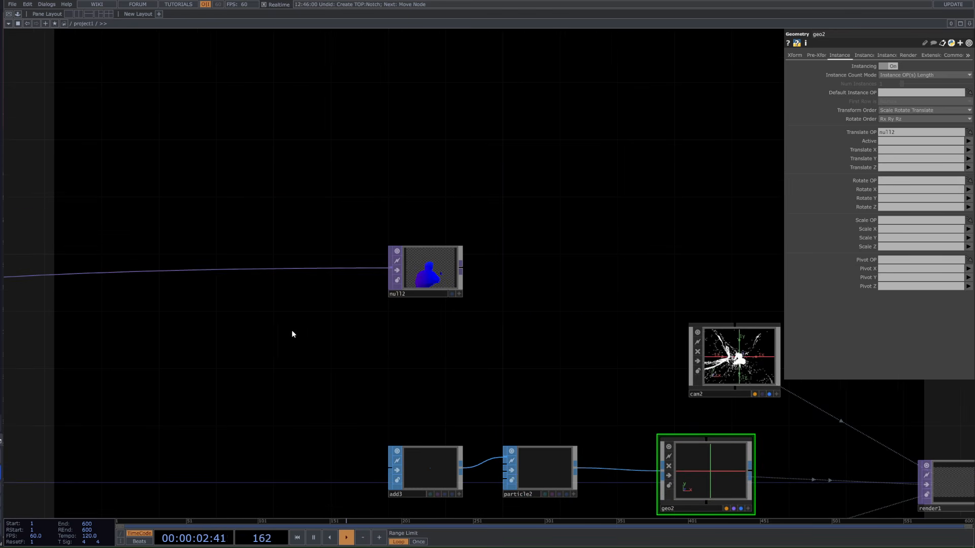
scroll(437, 289, up, 4)
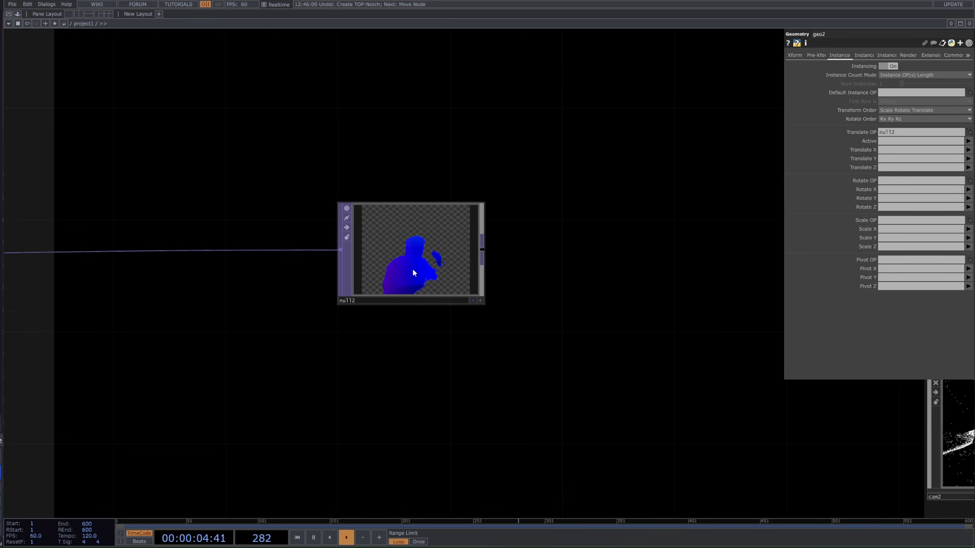
scroll(412, 269, up, 3)
scroll(412, 269, up, 5)
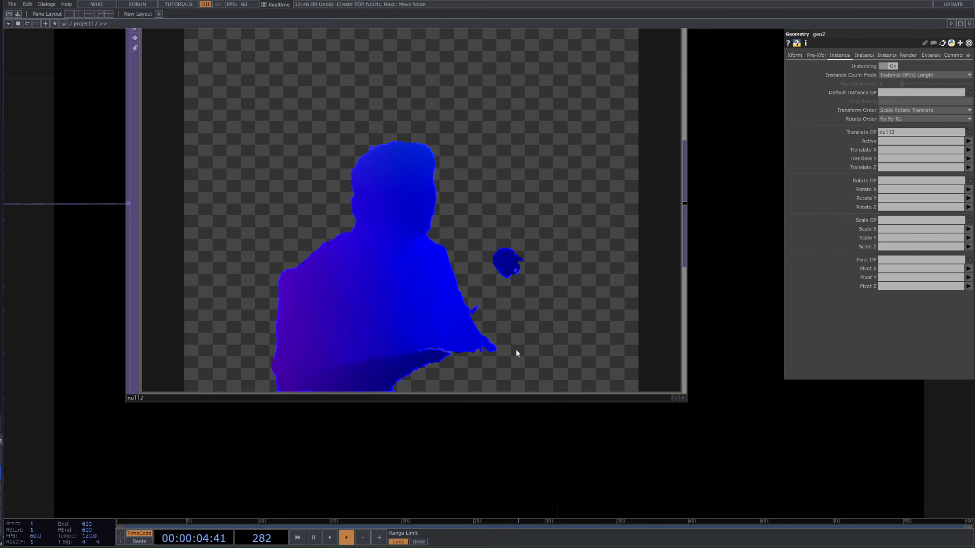
scroll(521, 410, down, 2)
scroll(521, 410, down, 1)
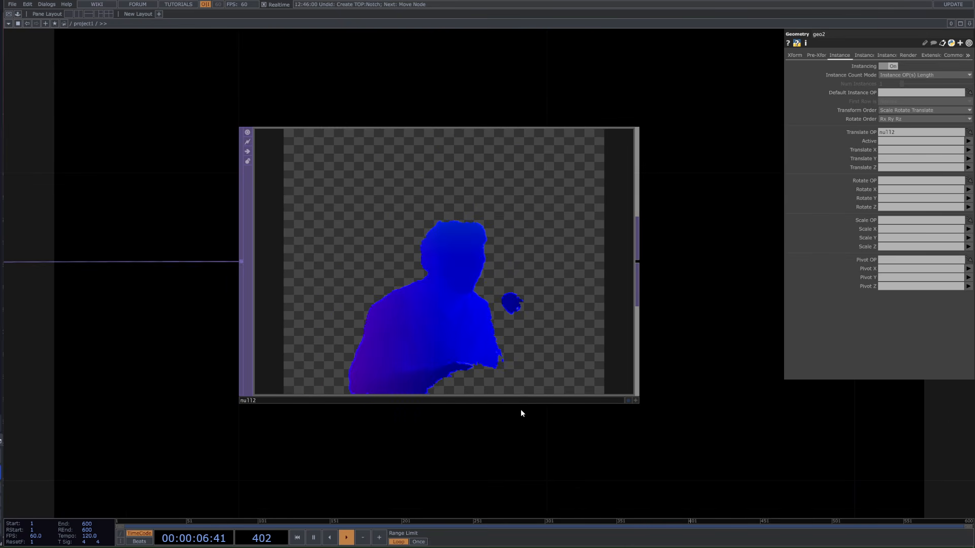
scroll(520, 410, down, 2)
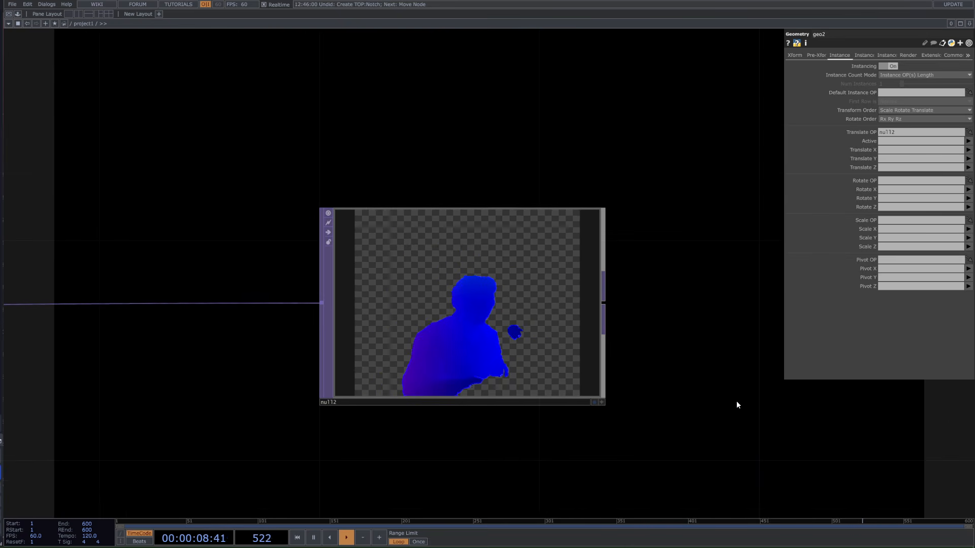
drag(725, 407, 550, 379)
scroll(548, 378, down, 3)
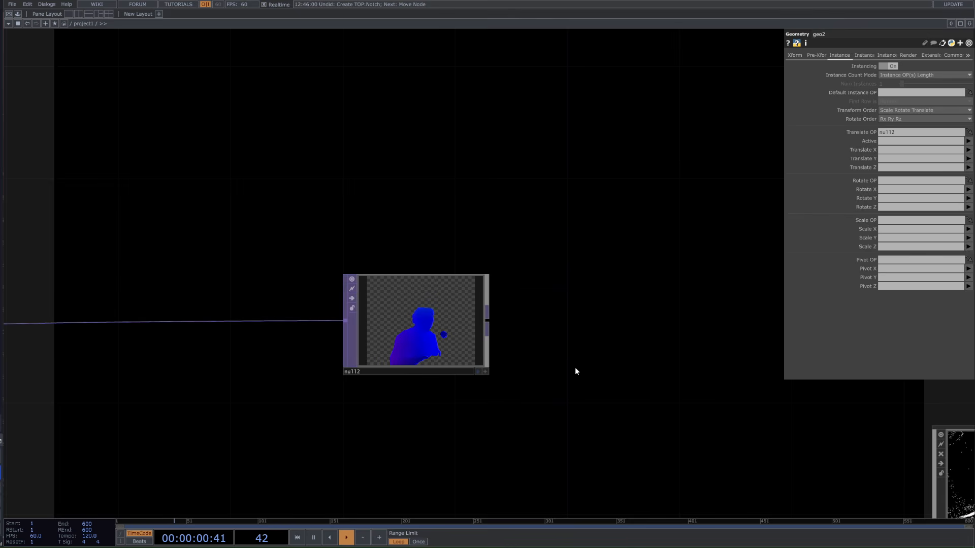
scroll(650, 418, down, 2)
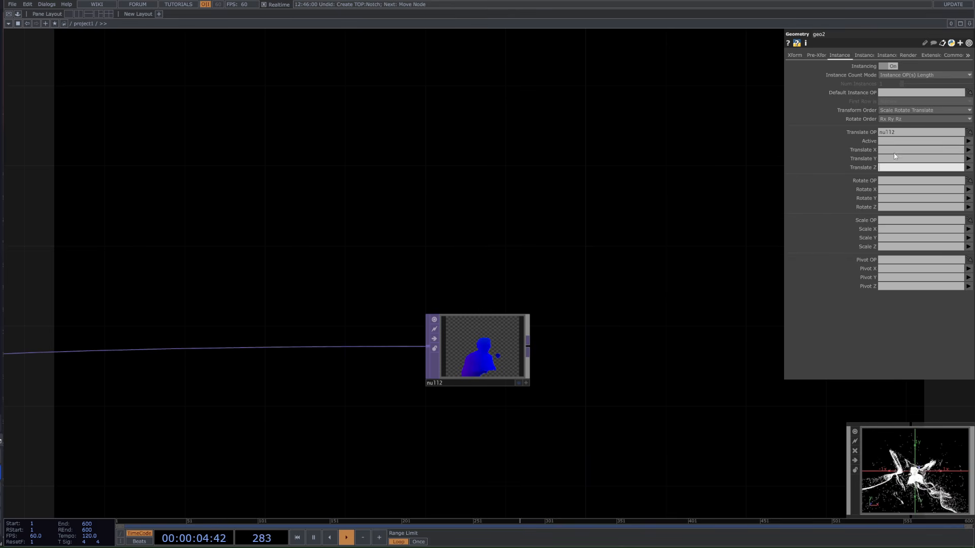
Compare null2's image with geo2's instancing translate parameters.
click(500, 342)
scroll(737, 399, down, 5)
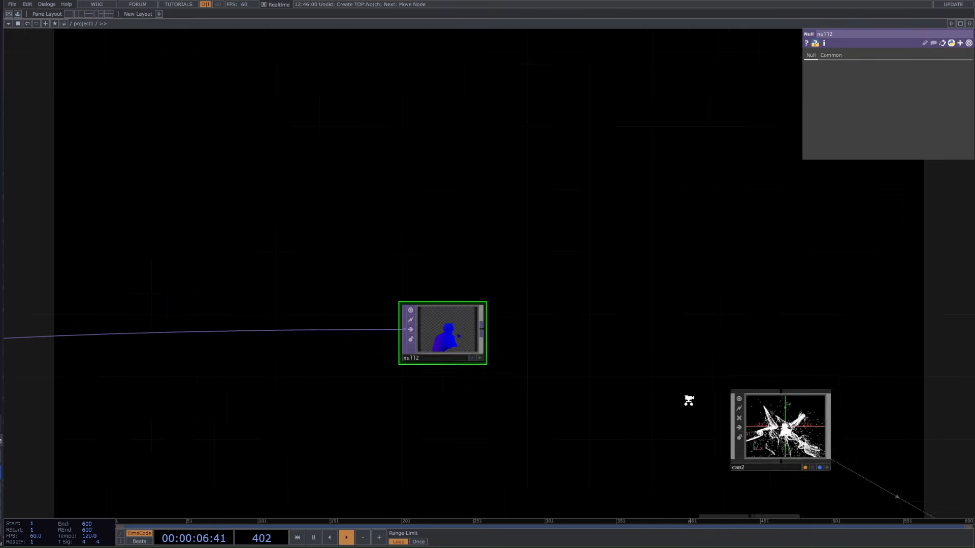
click(660, 448)
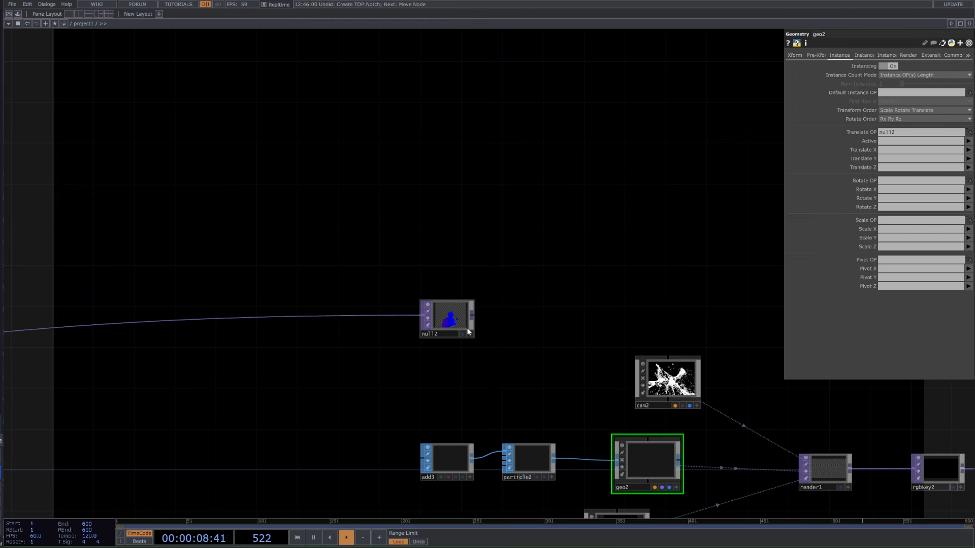
scroll(473, 321, up, 5)
click(912, 151)
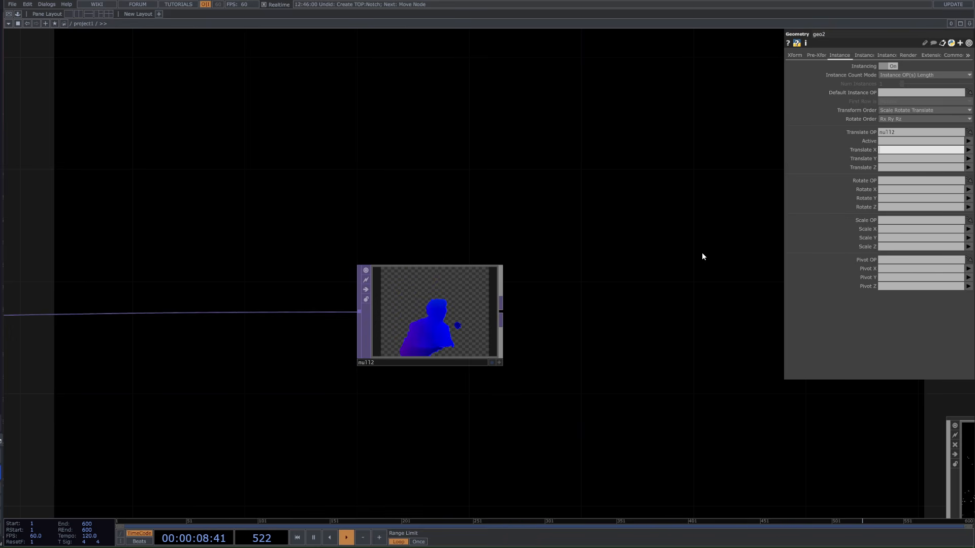
scroll(449, 351, up, 3)
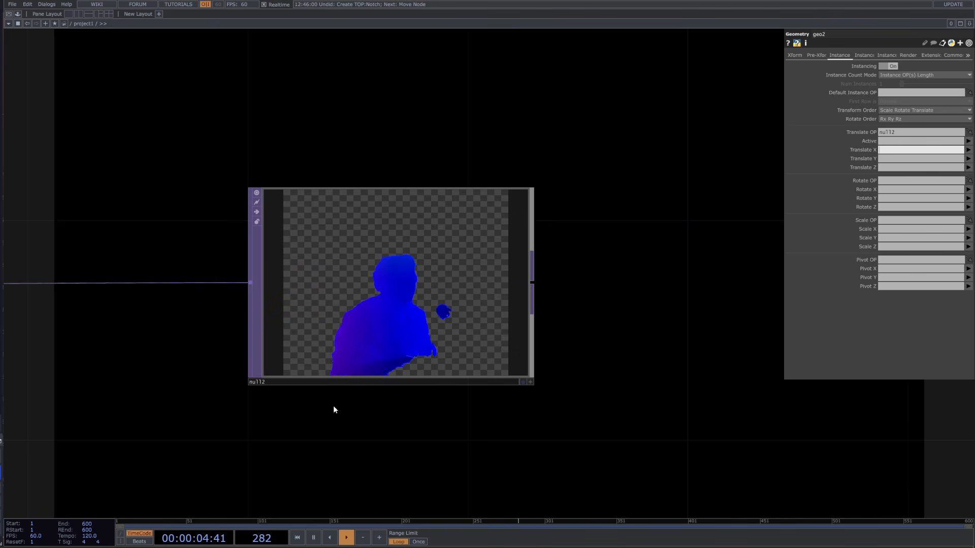
scroll(406, 391, down, 3)
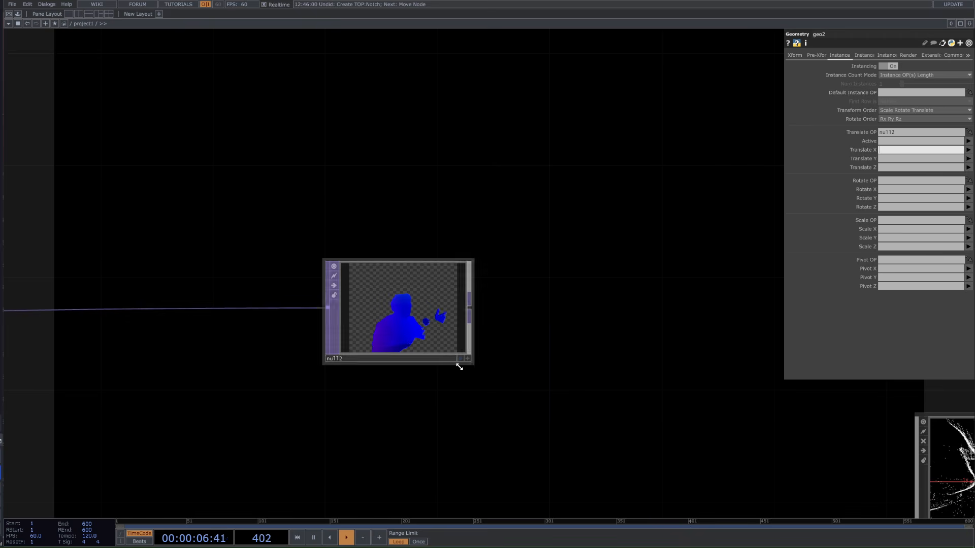
scroll(444, 319, down, 2)
scroll(507, 362, down, 3)
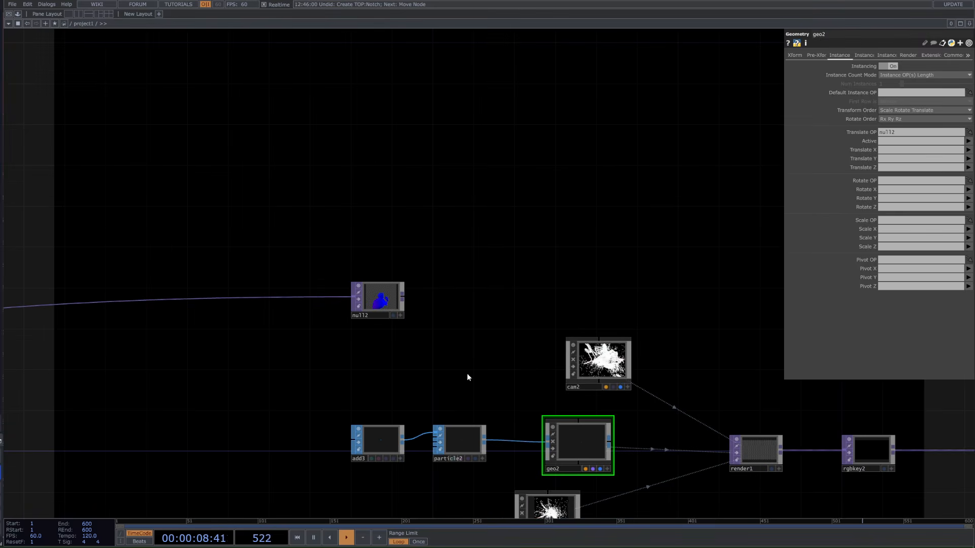
Map geo2's instance Translate X to r and Translate Y to g.
click(907, 134)
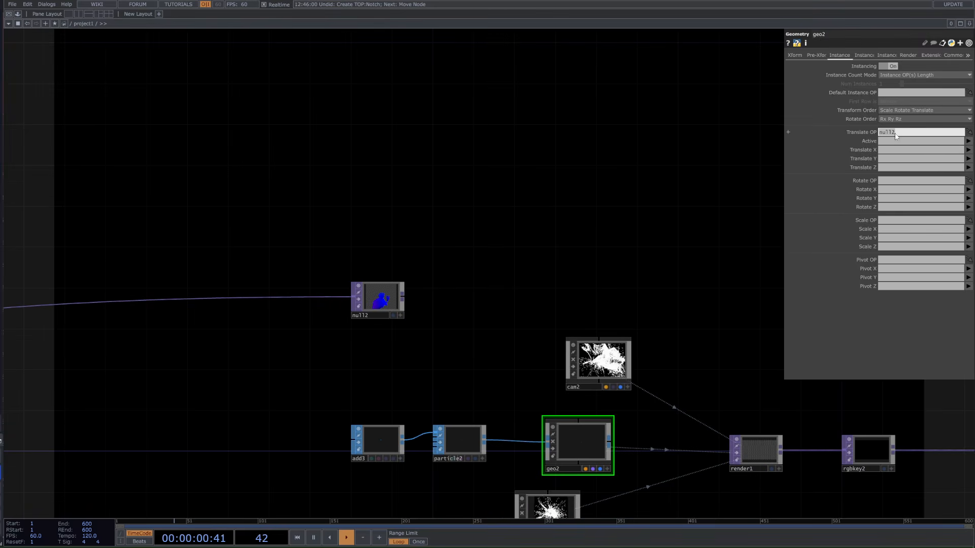
drag(903, 133, 826, 133)
click(968, 150)
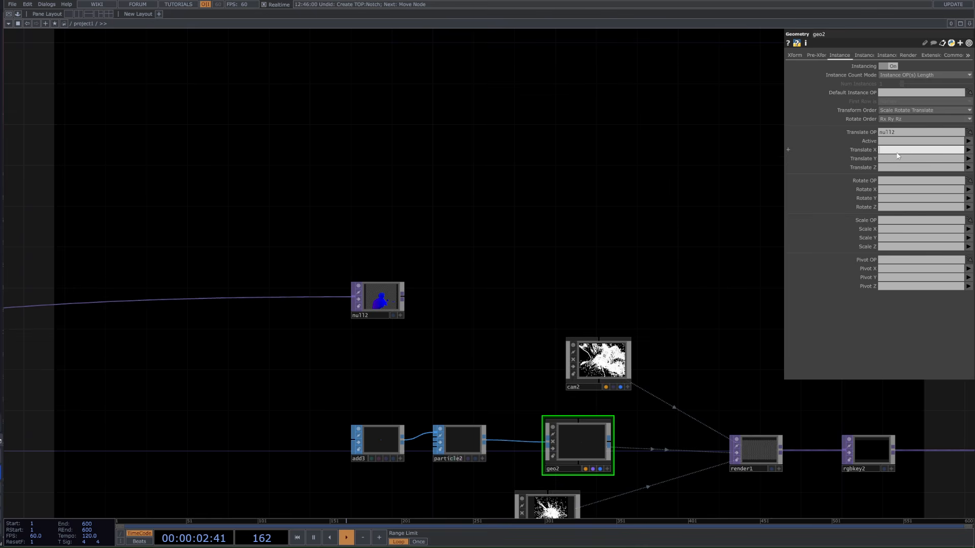
click(968, 158)
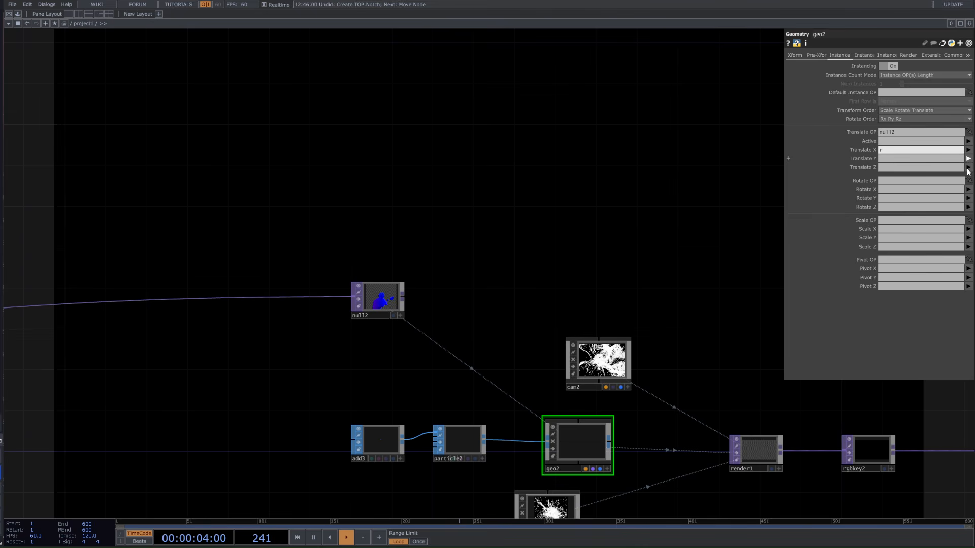
click(968, 158)
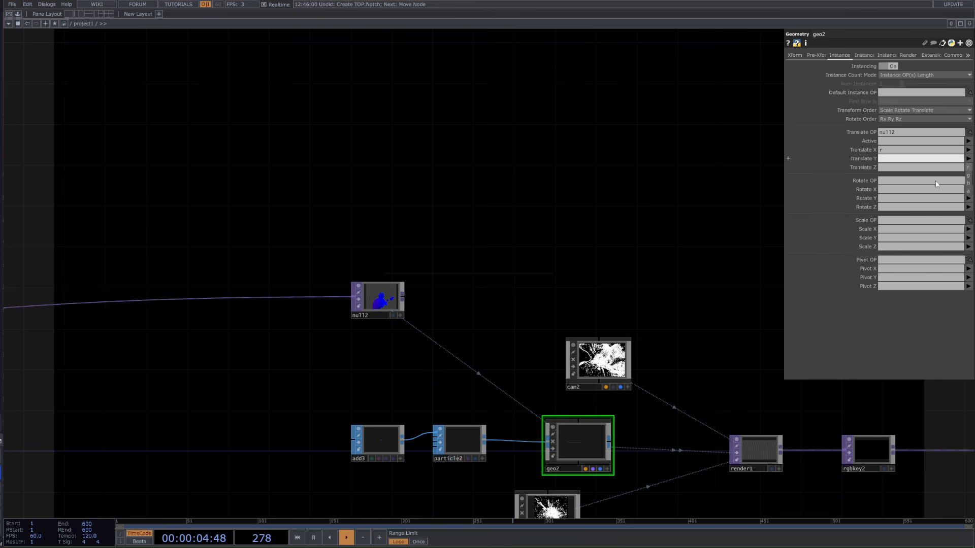
click(968, 175)
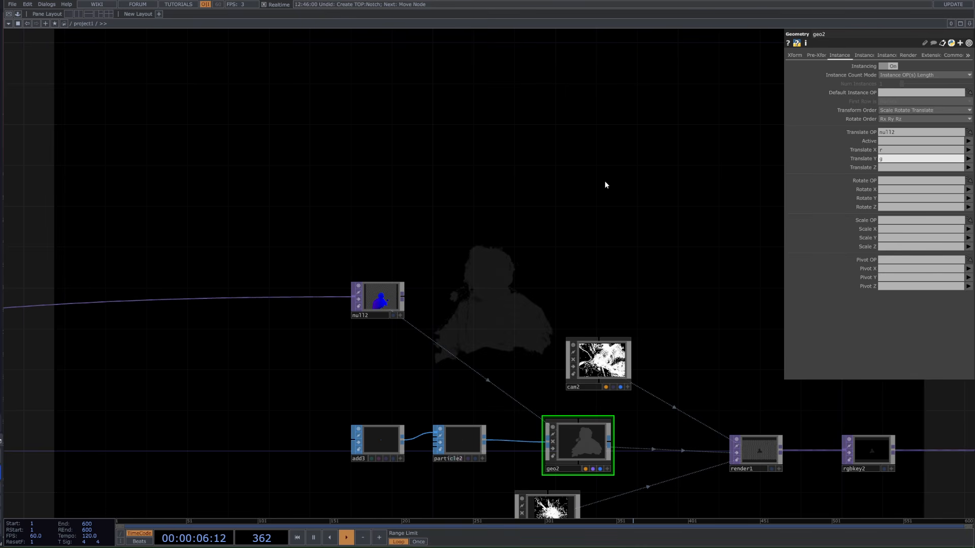
Pause the timeline and clear geo2's instance Translate X and Translate Y assignments.
drag(605, 185, 590, 222)
key(space)
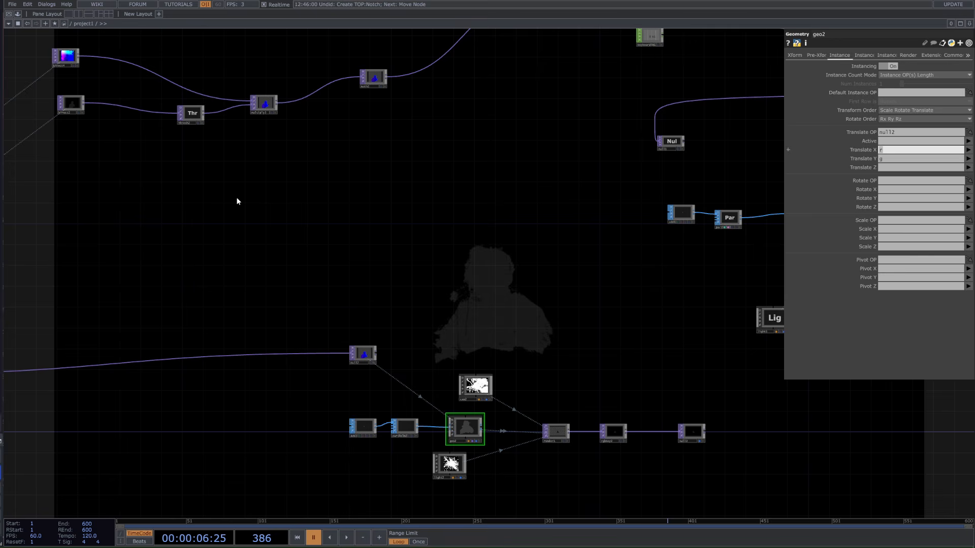
click(236, 197)
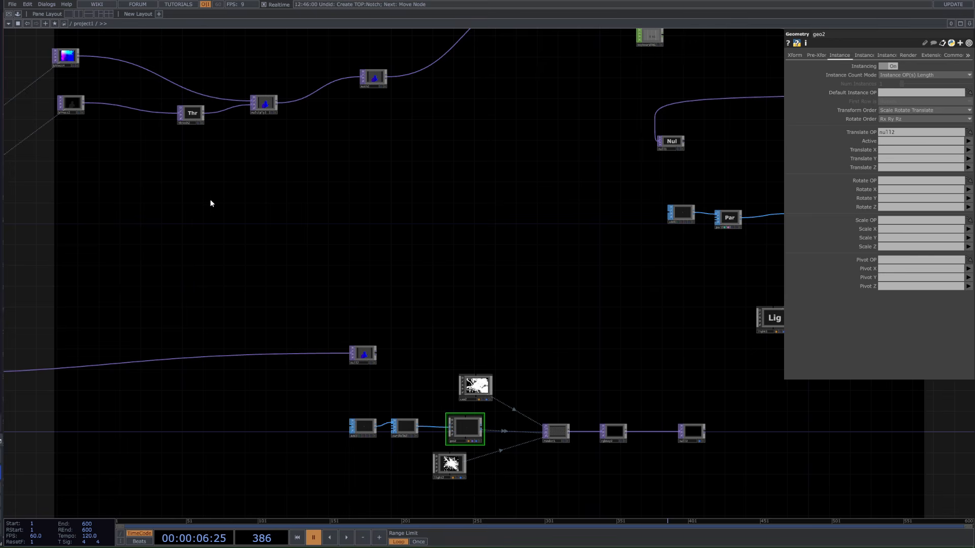
Set multiply1's output resolution to Custom Resolution at 256 by 256.
drag(196, 203, 300, 207)
click(368, 108)
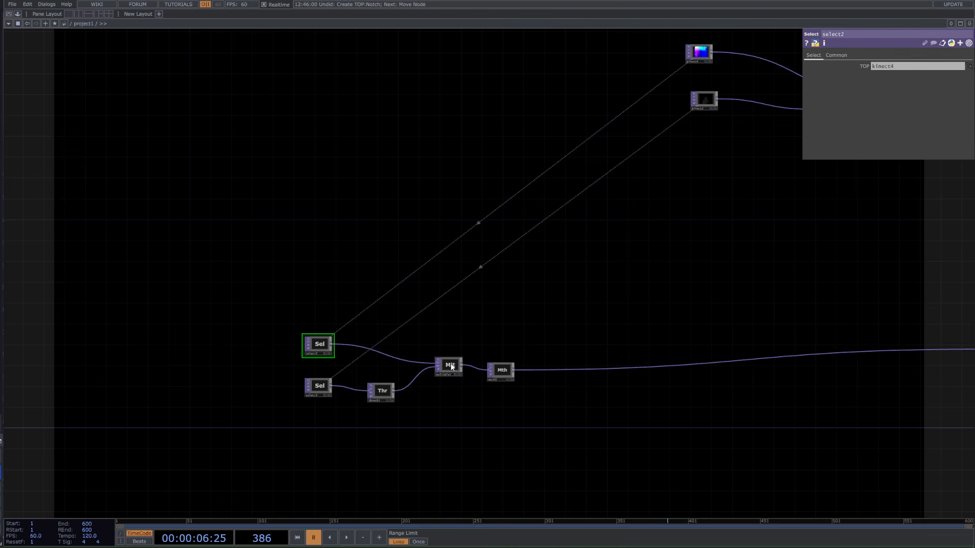
click(501, 370)
scroll(434, 376, up, 2)
click(435, 373)
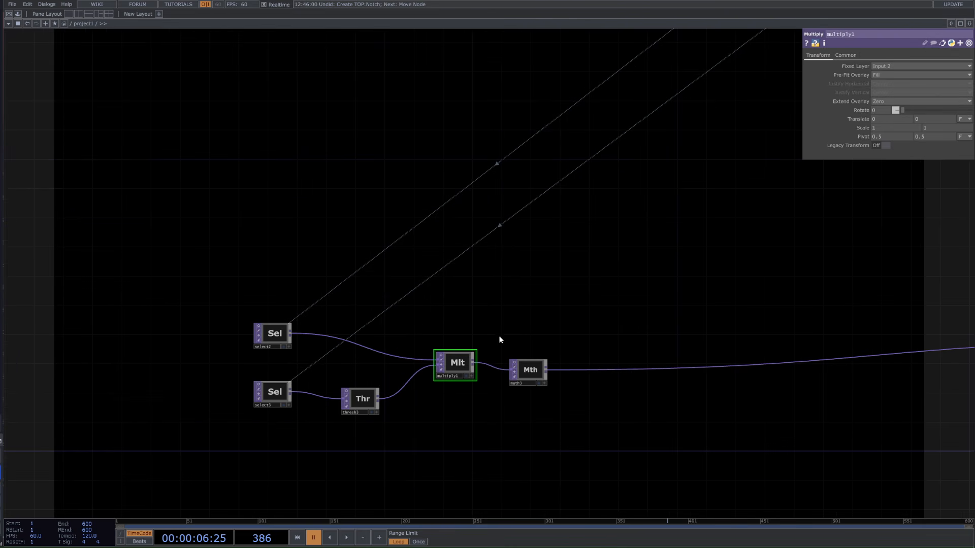
click(844, 57)
click(893, 66)
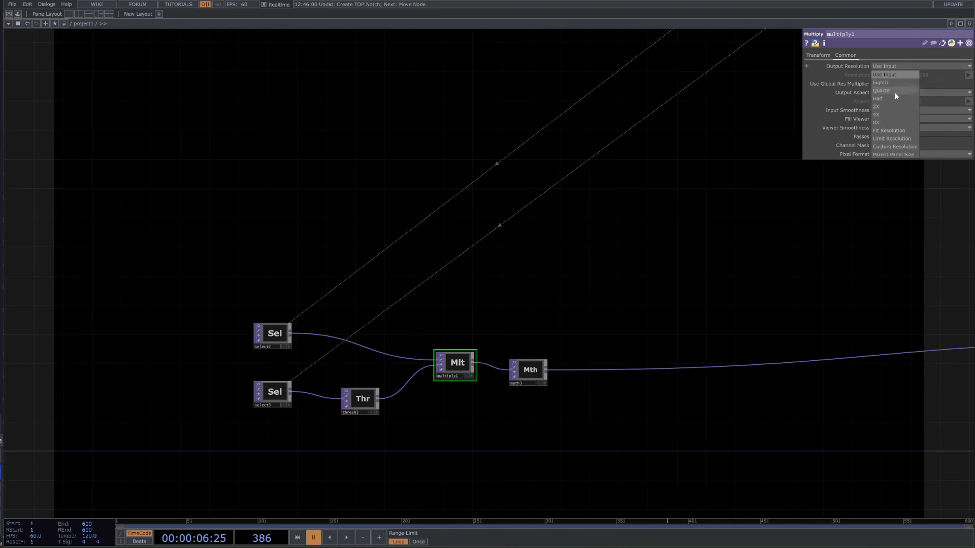
click(895, 146)
Display null2's silhouette image in the network backdrop.
drag(808, 236, 371, 211)
scroll(375, 212, down, 2)
scroll(600, 276, up, 8)
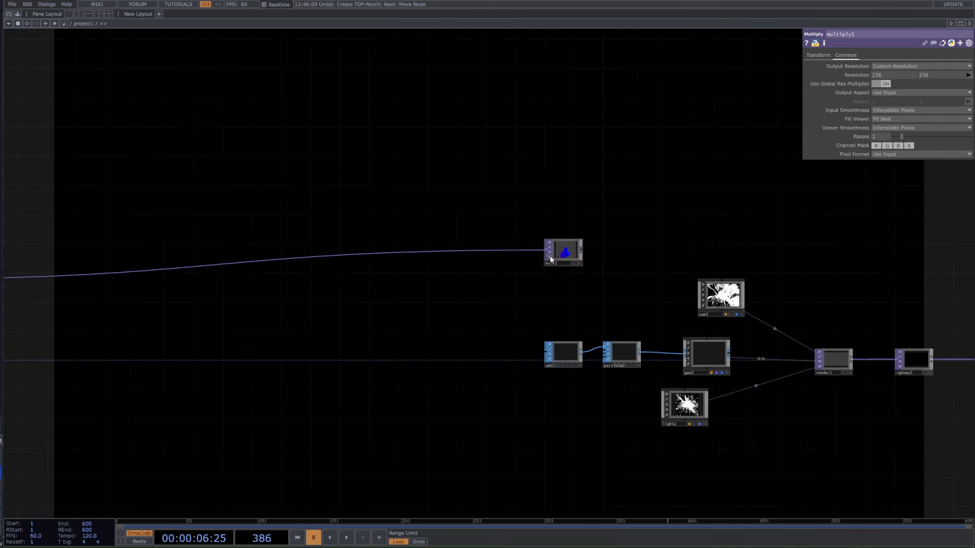
scroll(603, 283, down, 4)
scroll(637, 310, down, 1)
click(630, 301)
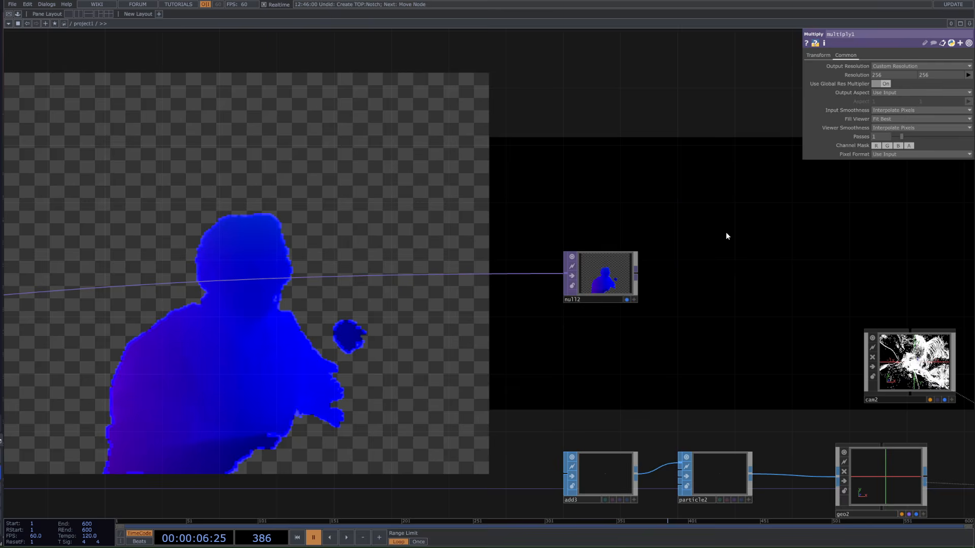
Try showing null1's image in the network backdrop while running the timeline briefly.
scroll(675, 302, down, 3)
drag(726, 233, 620, 411)
scroll(620, 411, down, 2)
drag(870, 279, 499, 275)
scroll(499, 275, up, 5)
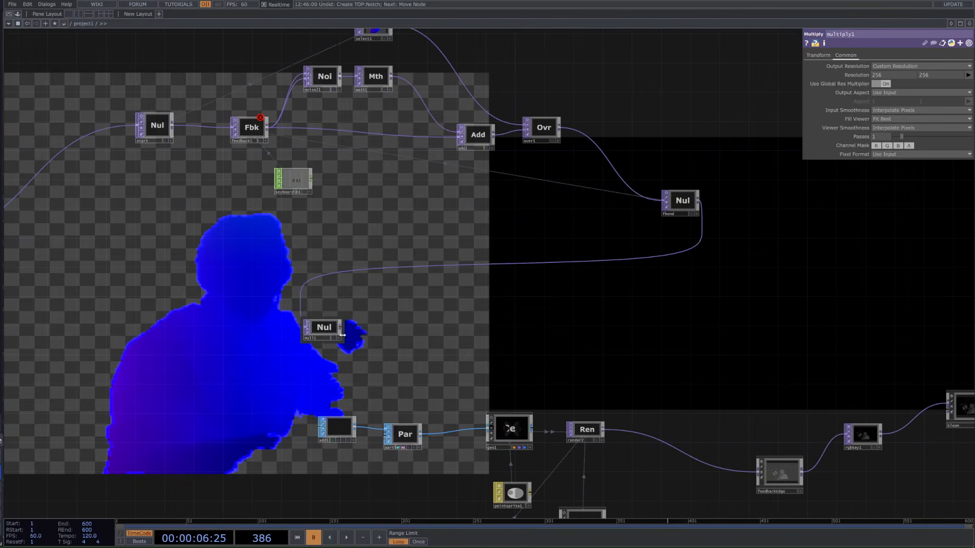
click(334, 338)
drag(259, 352, 344, 325)
key(space)
key(space)
click(397, 317)
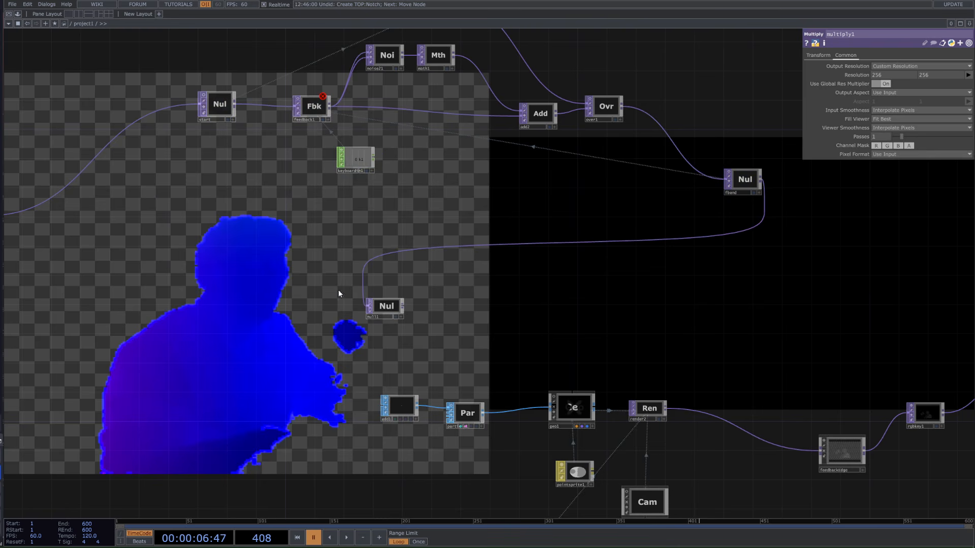
Display the start null's image in the backdrop beside null2's and resume timeline playback.
click(229, 119)
drag(230, 253, 488, 186)
key(space)
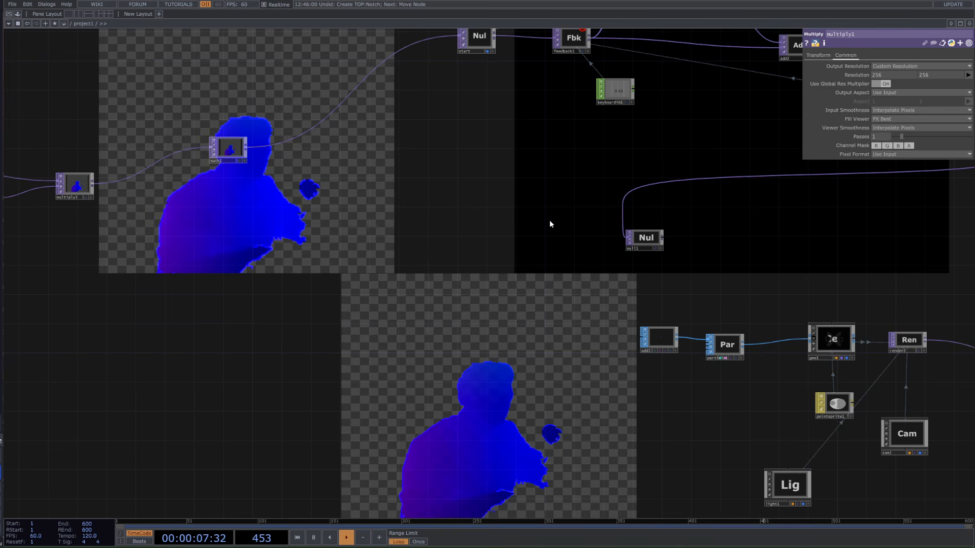
middle_drag(510, 256, 512, 330)
drag(477, 239, 579, 228)
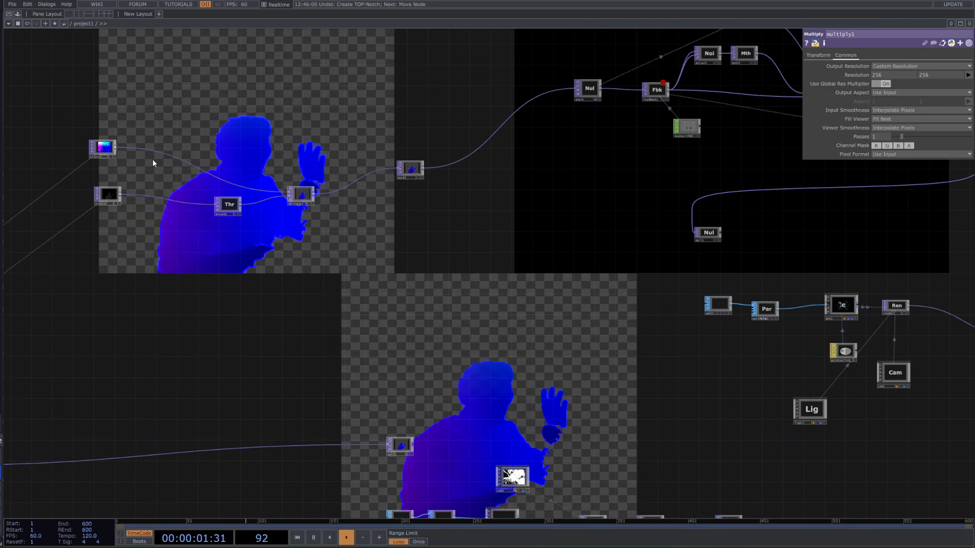
Check the resolution and pixel format settings along the upper chain from kinect4 through multiply3 to math2.
click(108, 149)
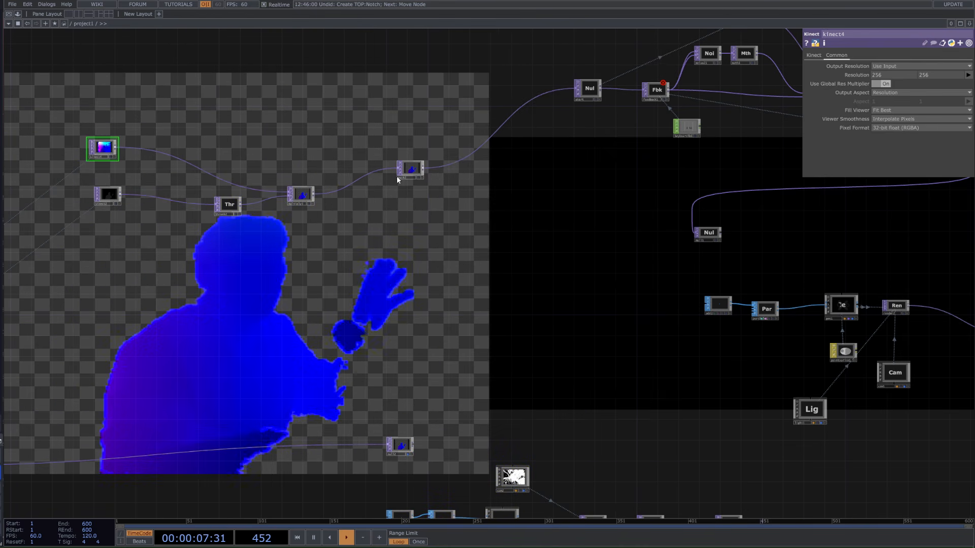
scroll(397, 176, up, 5)
click(395, 189)
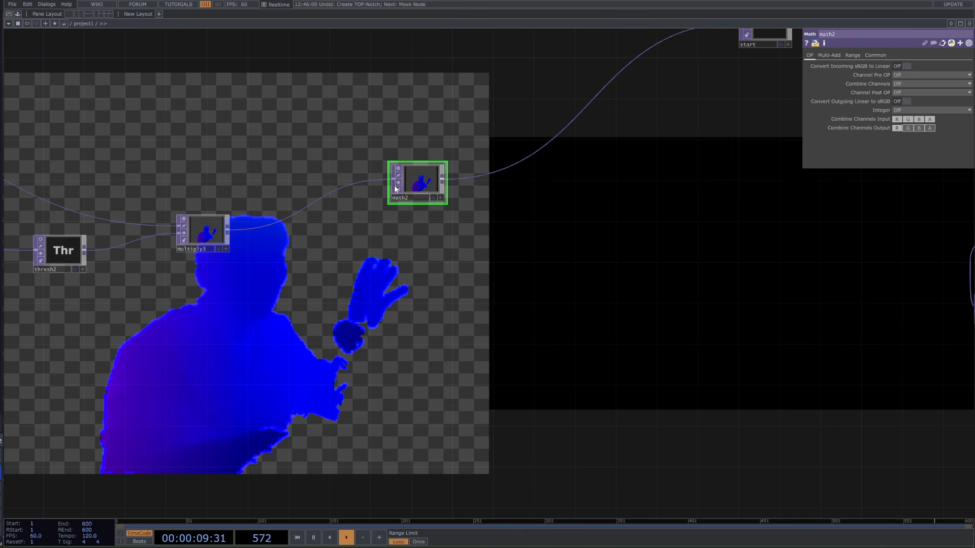
scroll(311, 261, down, 2)
click(304, 234)
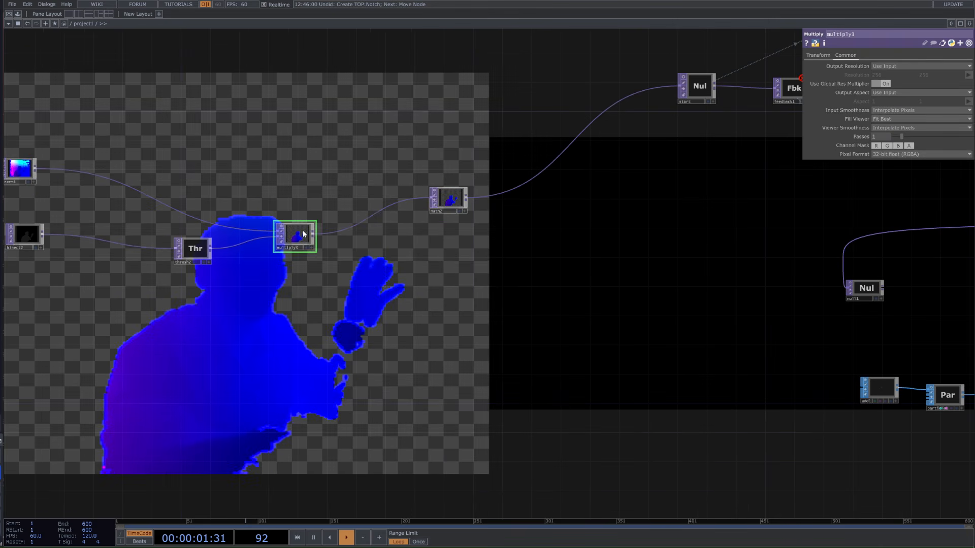
Set multiply1's pixel format to 32-bit float (RGBA), matching multiply3.
scroll(458, 319, down, 1)
drag(458, 320, 632, 212)
scroll(632, 212, down, 2)
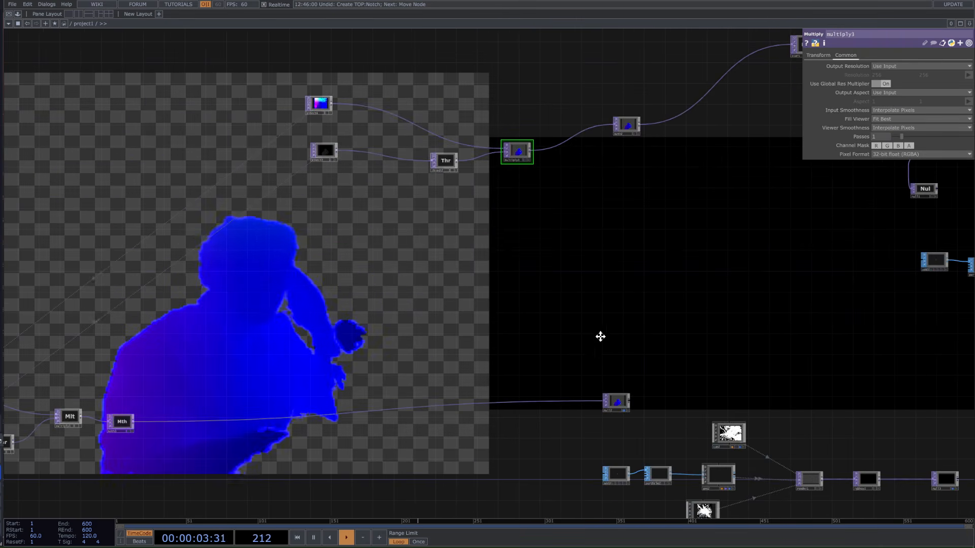
drag(600, 337, 674, 295)
drag(272, 348, 406, 341)
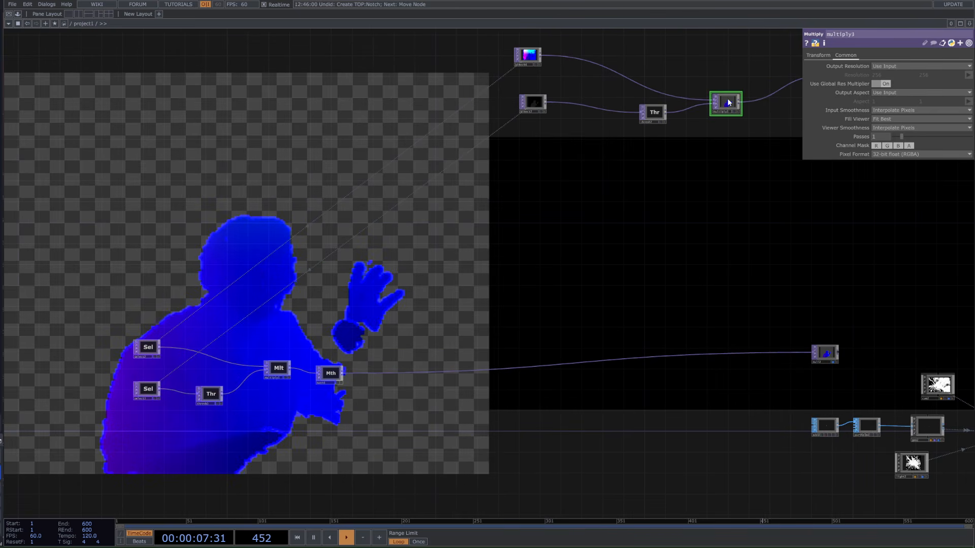
click(286, 366)
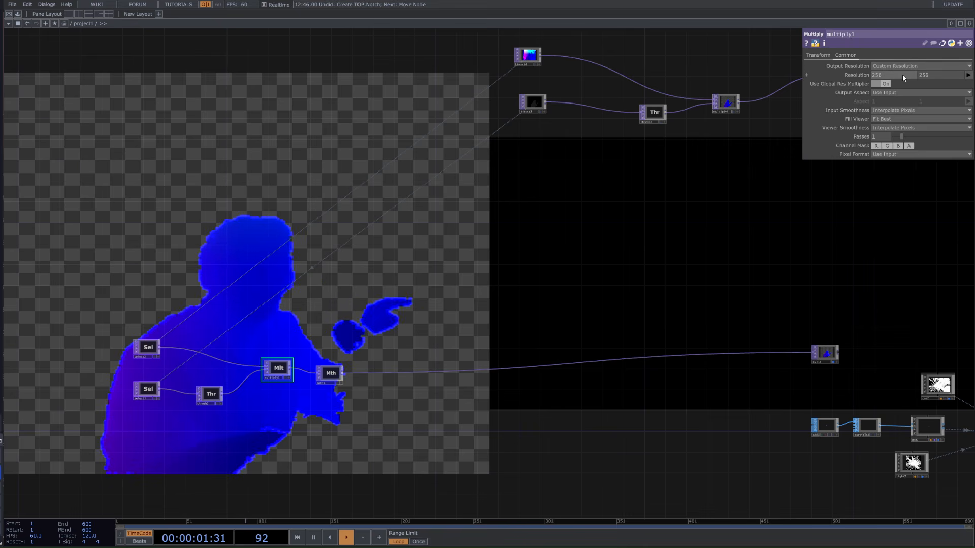
click(900, 155)
click(900, 194)
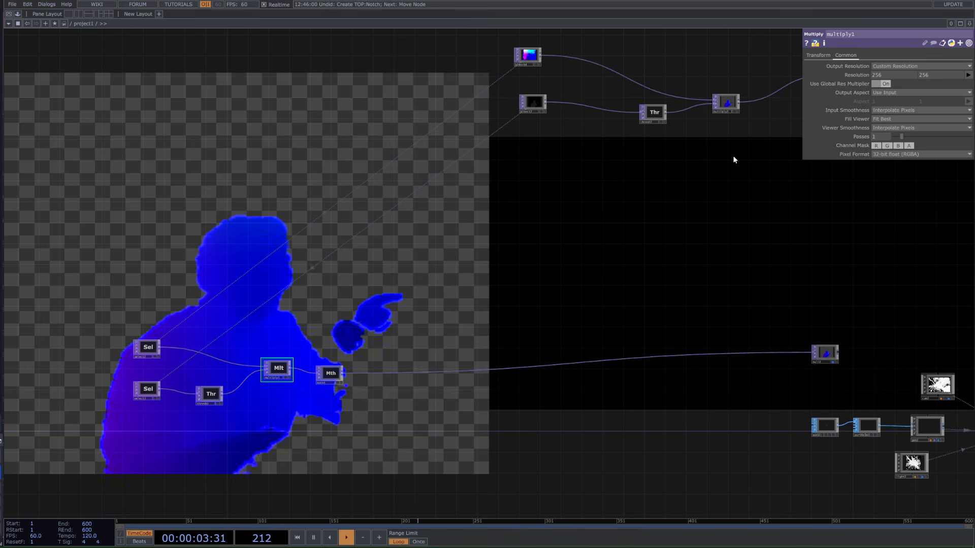
click(732, 104)
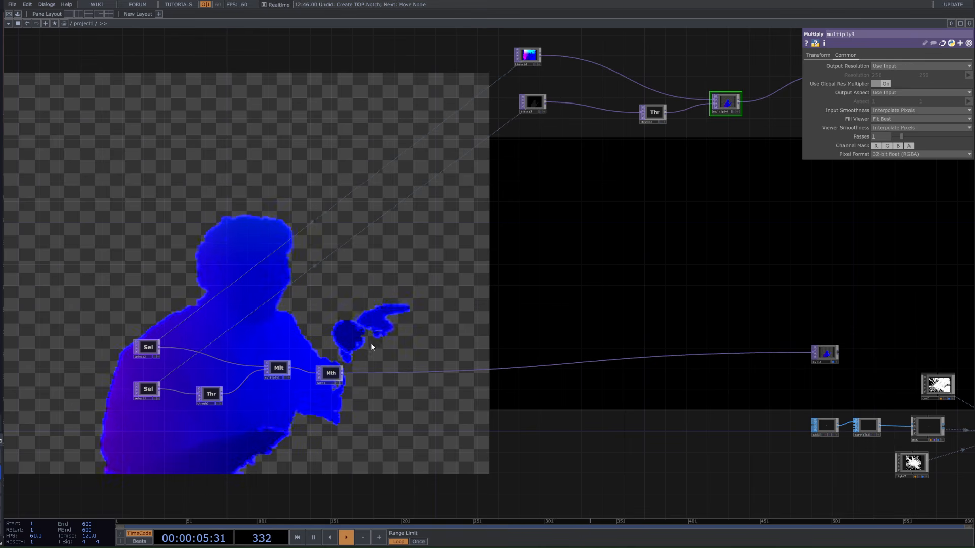
Try mapping geo2's instance Translate X to r.
drag(502, 336, 262, 314)
click(695, 404)
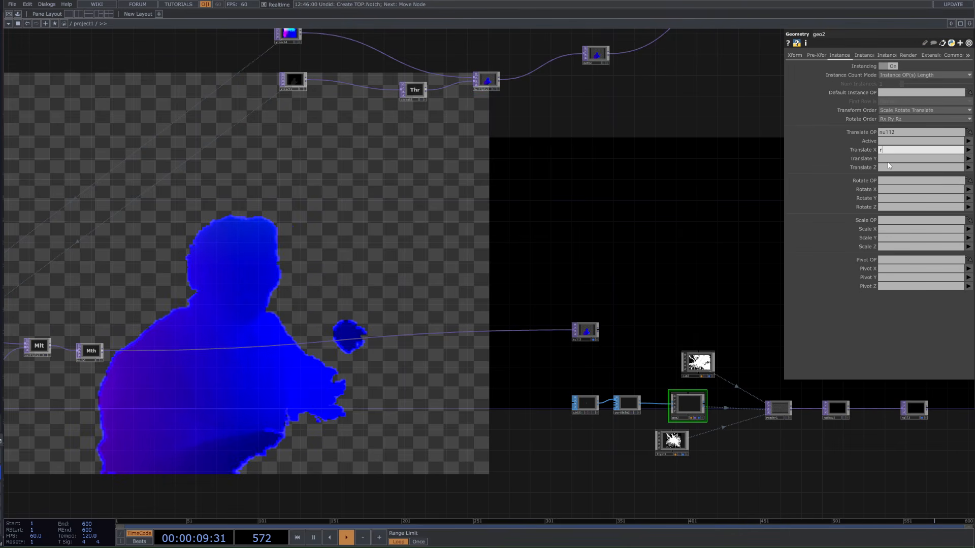
text(r)
key(Tab)
drag(685, 189, 546, 229)
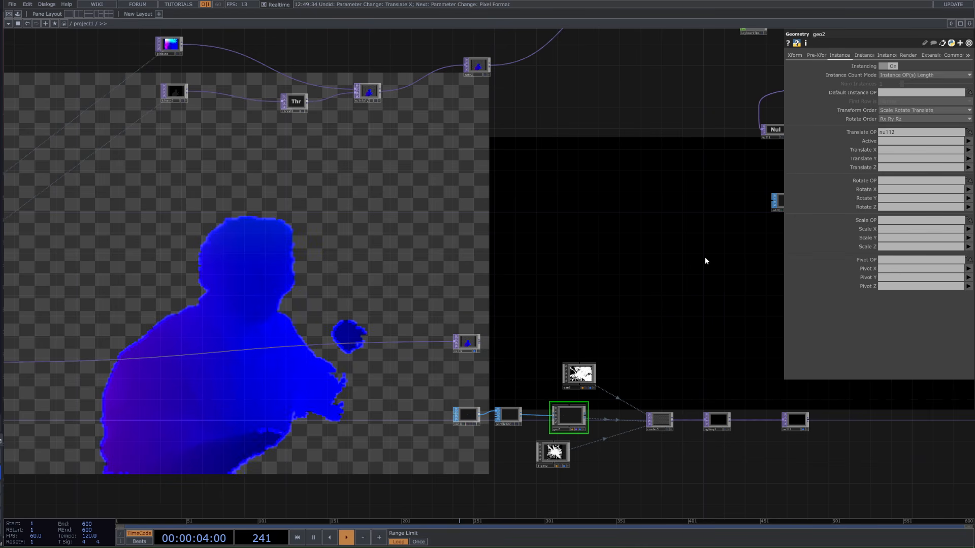
Delete the upper feedback and point-sprite rendering nodes together with the thresh2 node.
scroll(447, 284, down, 5)
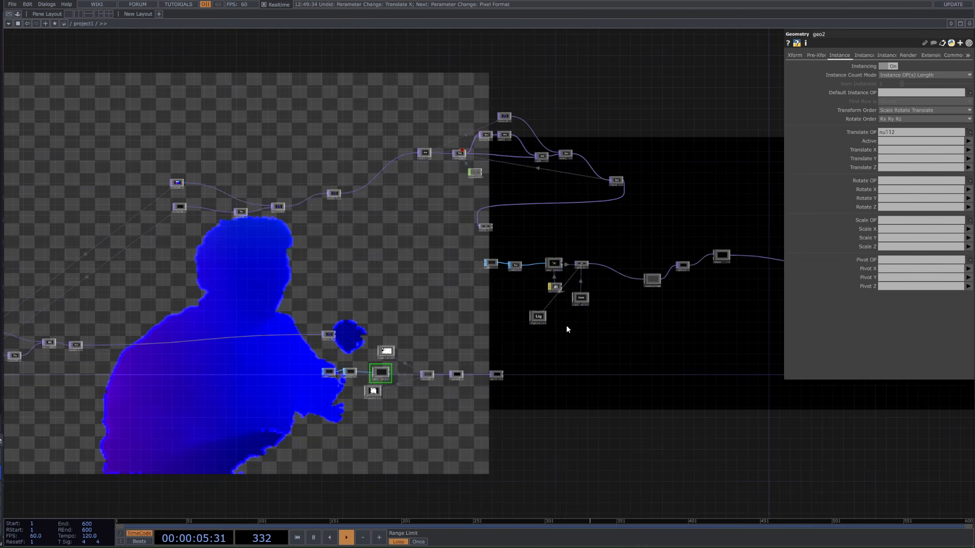
scroll(376, 262, down, 5)
right_drag(240, 184, 383, 134)
right_drag(323, 178, 683, 291)
key(Delete)
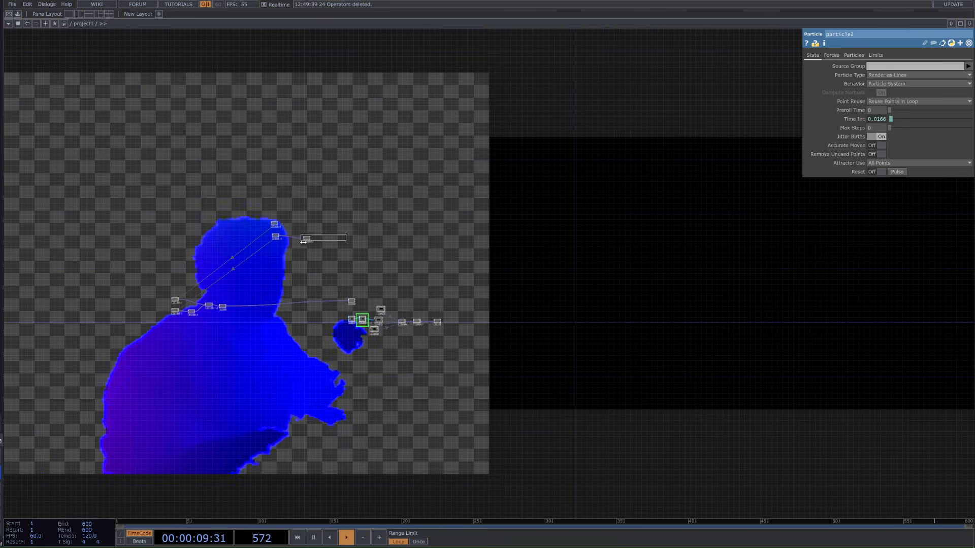
right_drag(303, 242, 301, 243)
key(Delete)
Try mapping geo2's instance Translate X to r and Translate Y to g with the upper network removed.
drag(375, 306, 380, 268)
scroll(382, 273, up, 8)
click(352, 293)
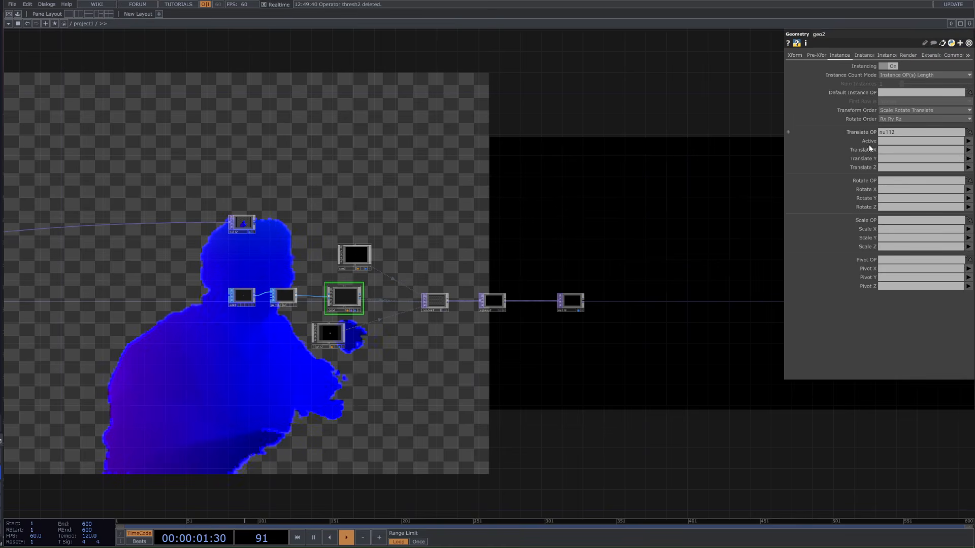
click(882, 150)
text(r)
click(887, 160)
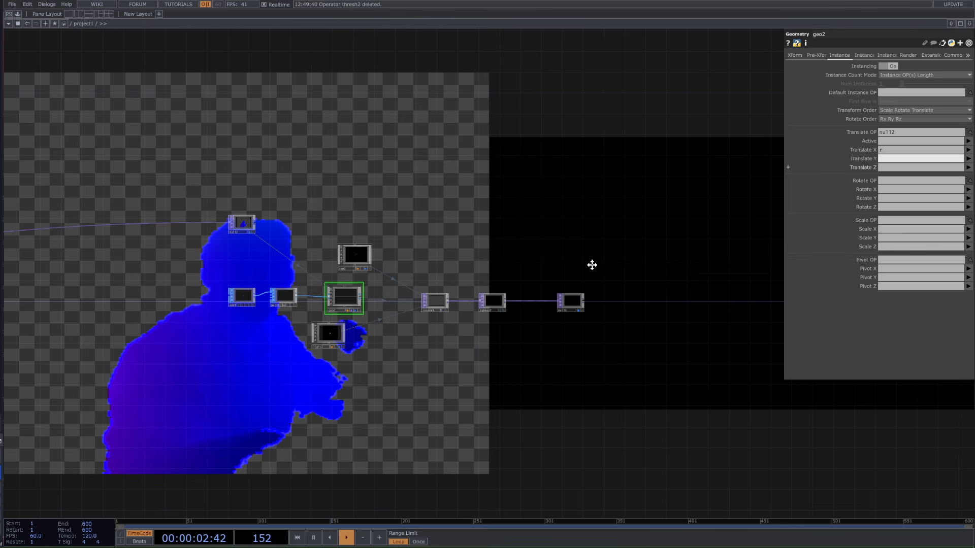
text(g)
key(Return)
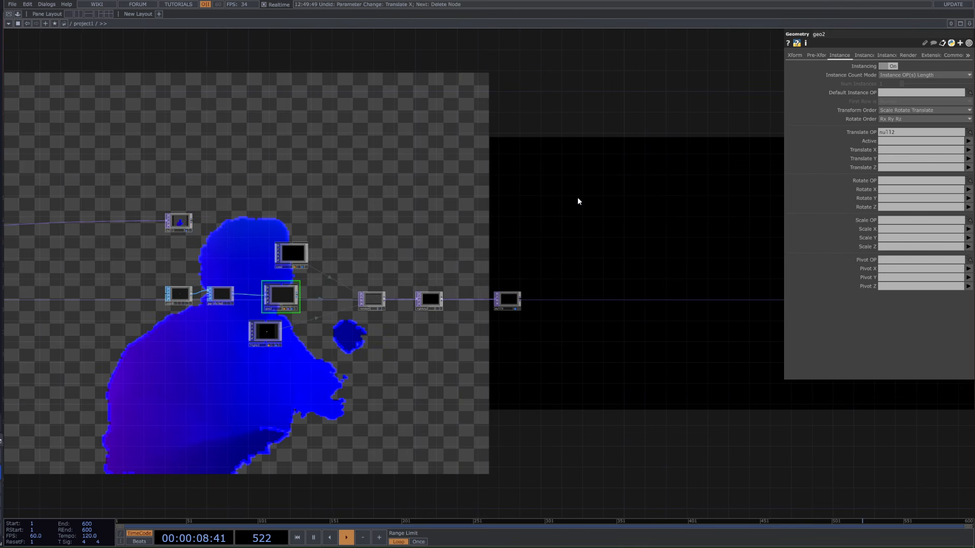
Undo the deletions of thresh2 and of the upper feedback and rendering nodes.
key(ctrl+z)
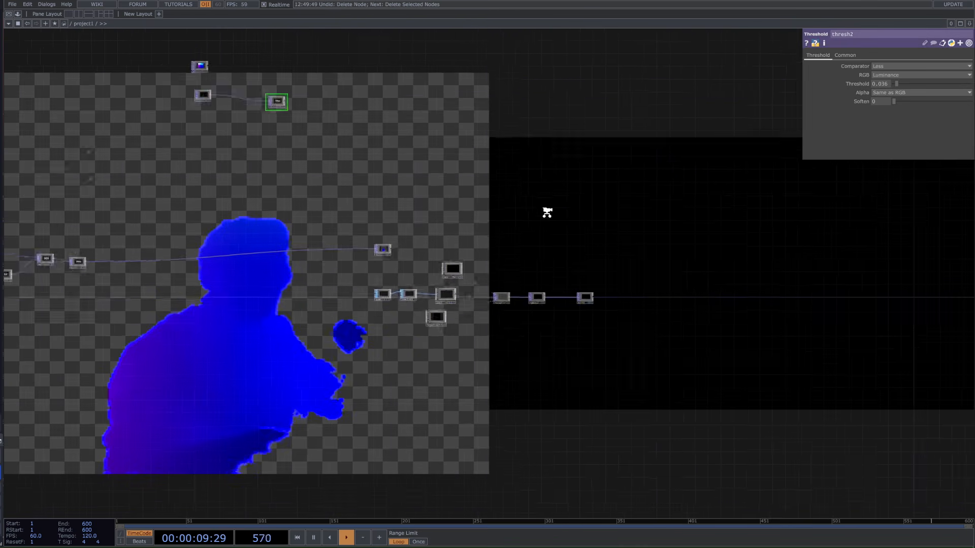
scroll(547, 212, down, 1)
drag(539, 214, 516, 262)
key(ctrl+z)
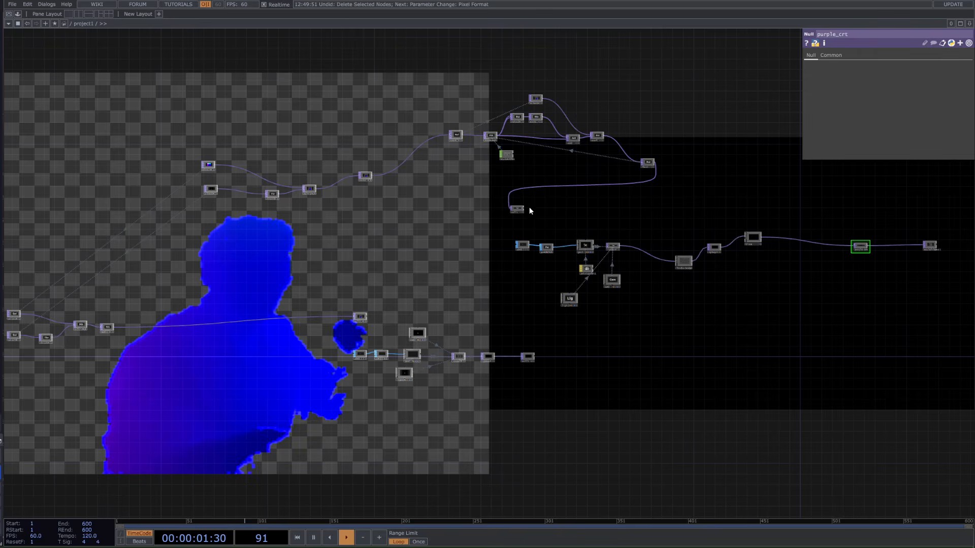
Inspect the node information of null1 and null2 to compare their size and format.
scroll(359, 290, up, 5)
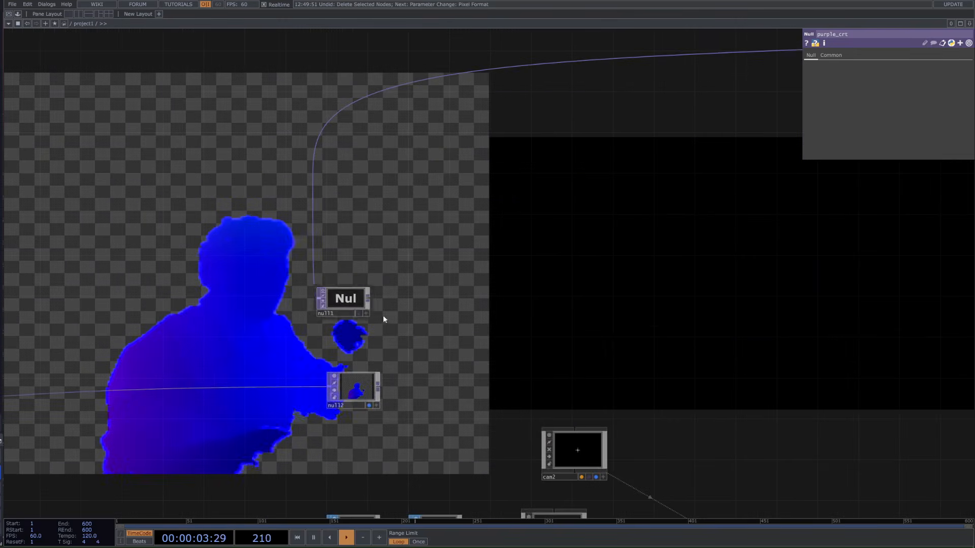
middle_click(354, 306)
click(348, 305)
middle_click(348, 304)
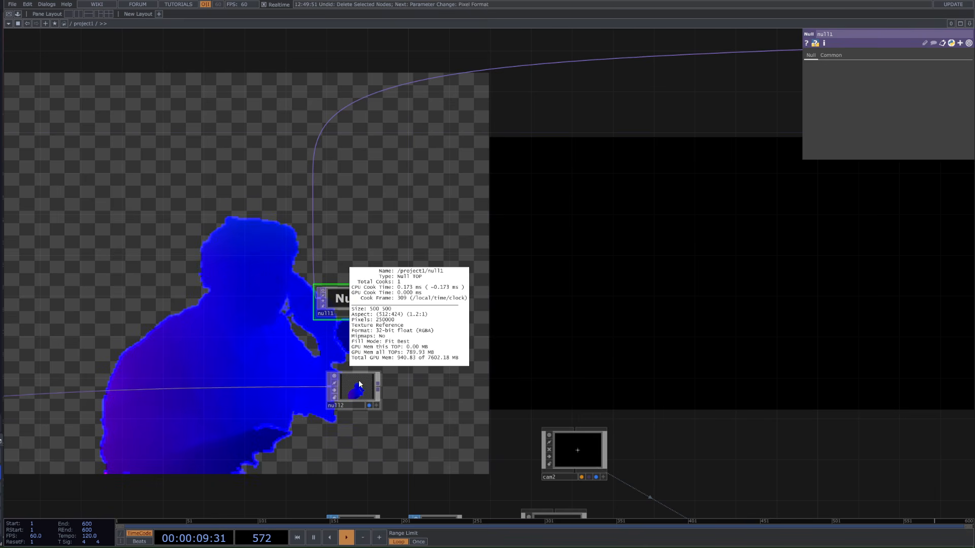
click(356, 390)
middle_click(354, 393)
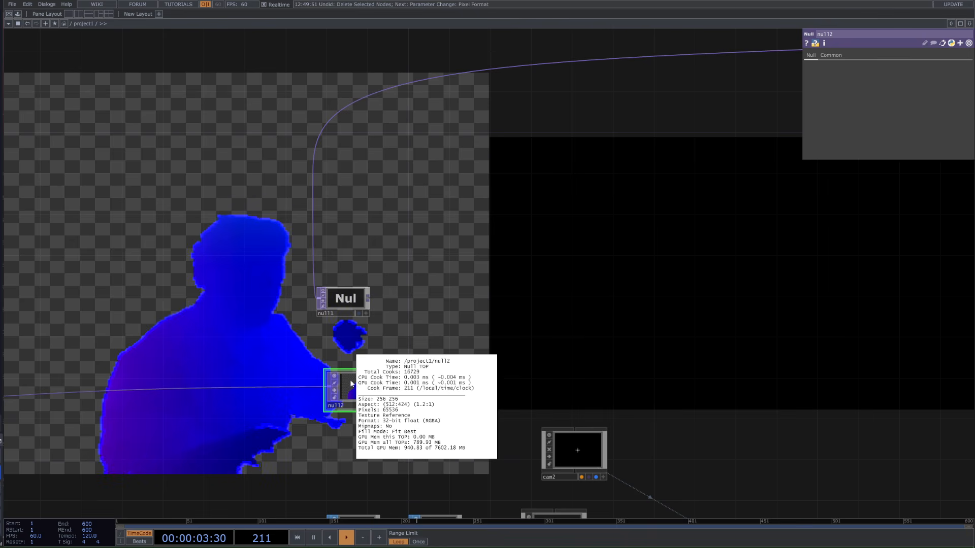
Duplicate the upper network's particle node and place the copy just above particle2.
drag(600, 303, 464, 248)
scroll(463, 247, down, 4)
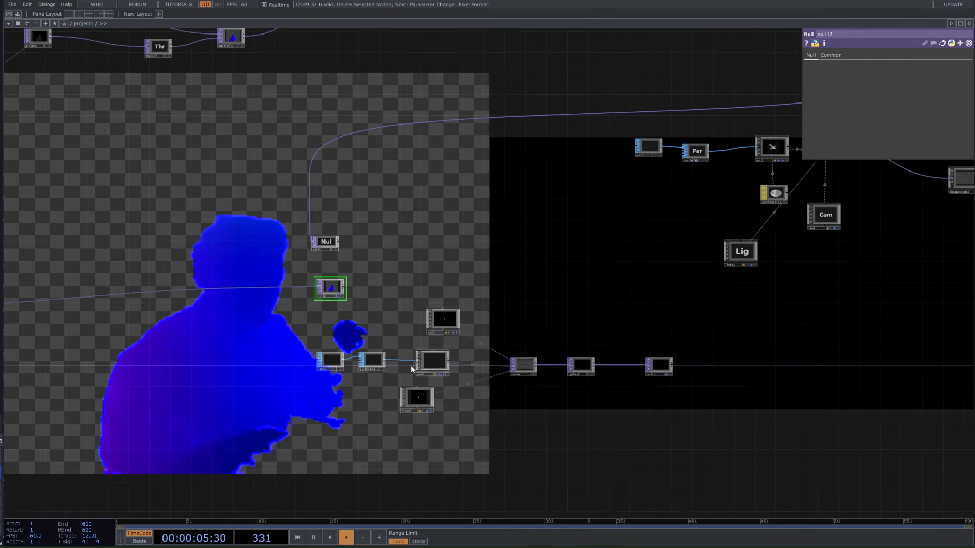
scroll(412, 367, up, 2)
scroll(554, 268, down, 4)
scroll(409, 325, up, 4)
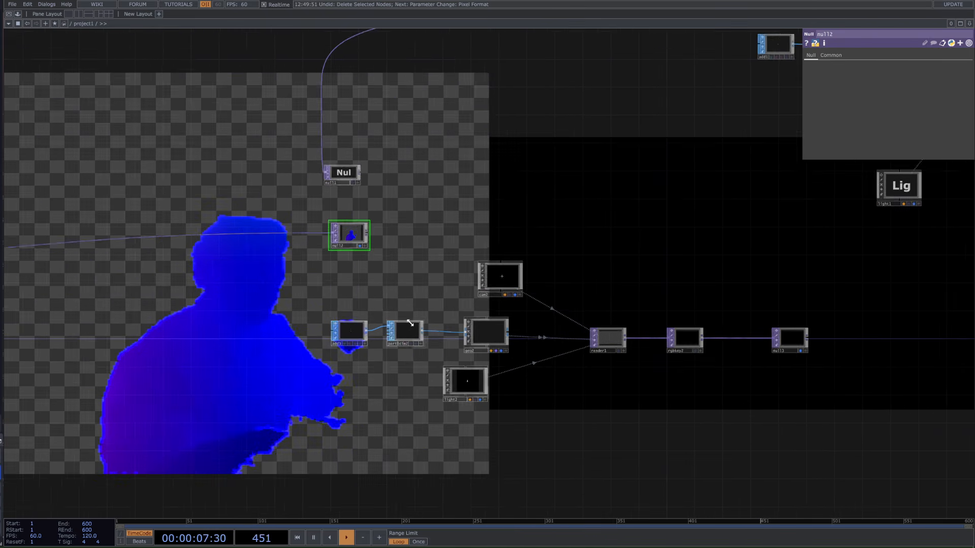
scroll(553, 355, down, 5)
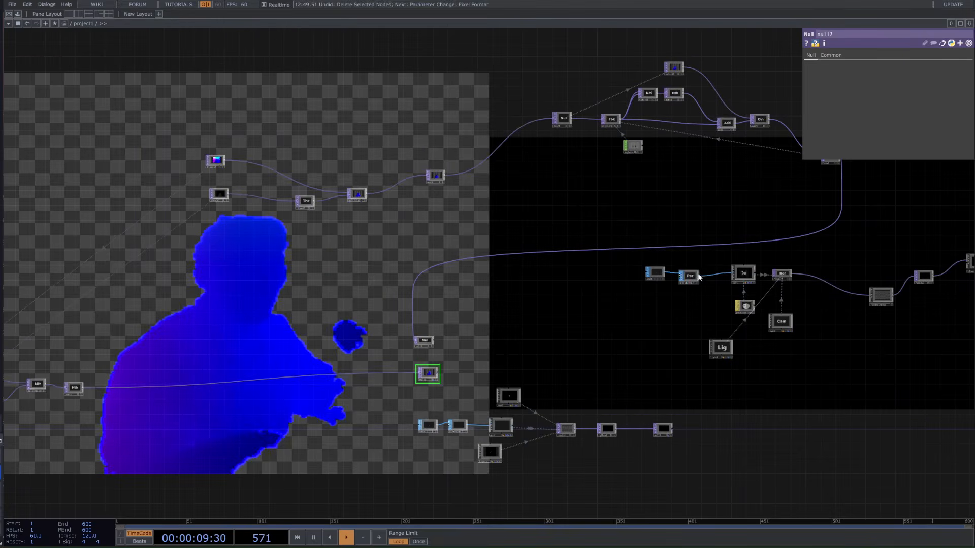
click(688, 276)
scroll(534, 347, up, 3)
key(ctrl+v)
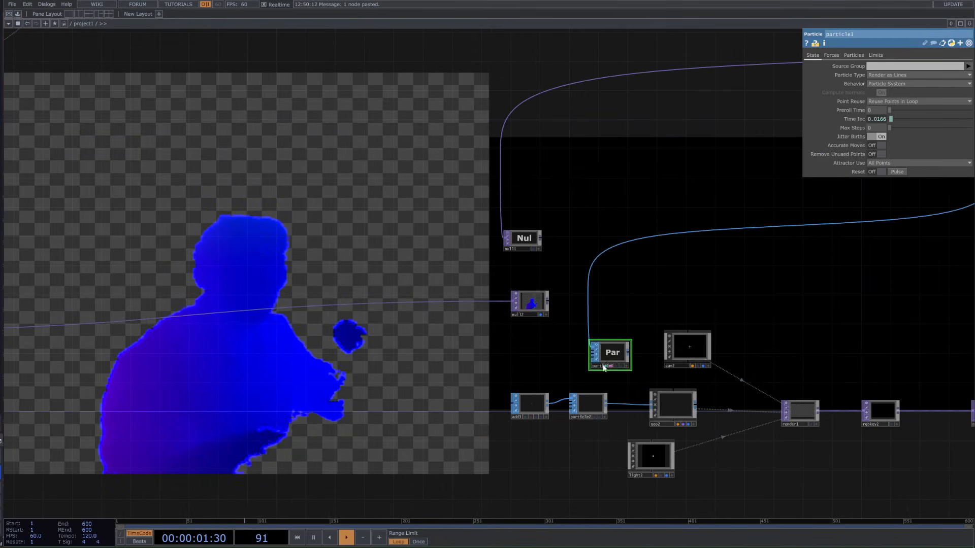
Wire add3 into the pasted particle node and connect that node's output to geo2.
scroll(592, 378, up, 4)
drag(523, 415, 567, 365)
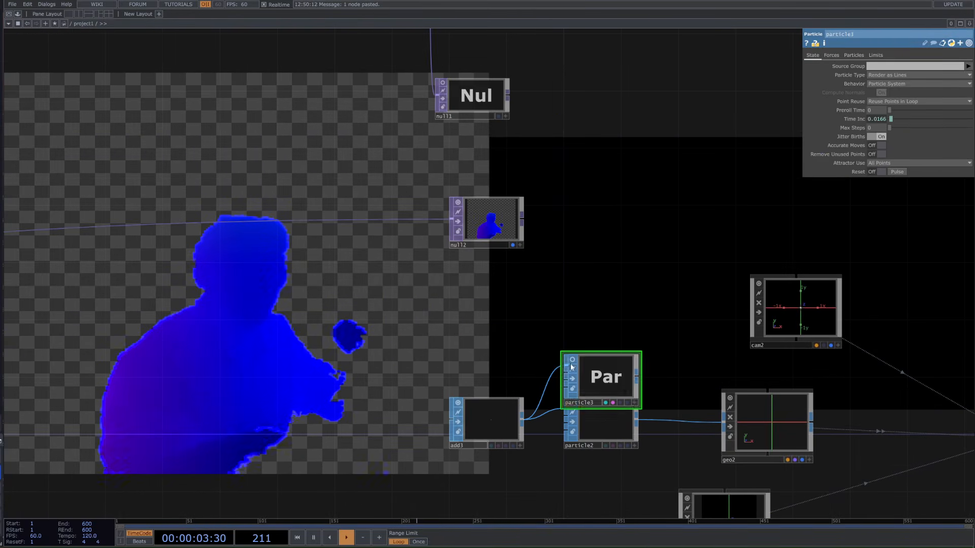
drag(643, 376, 809, 442)
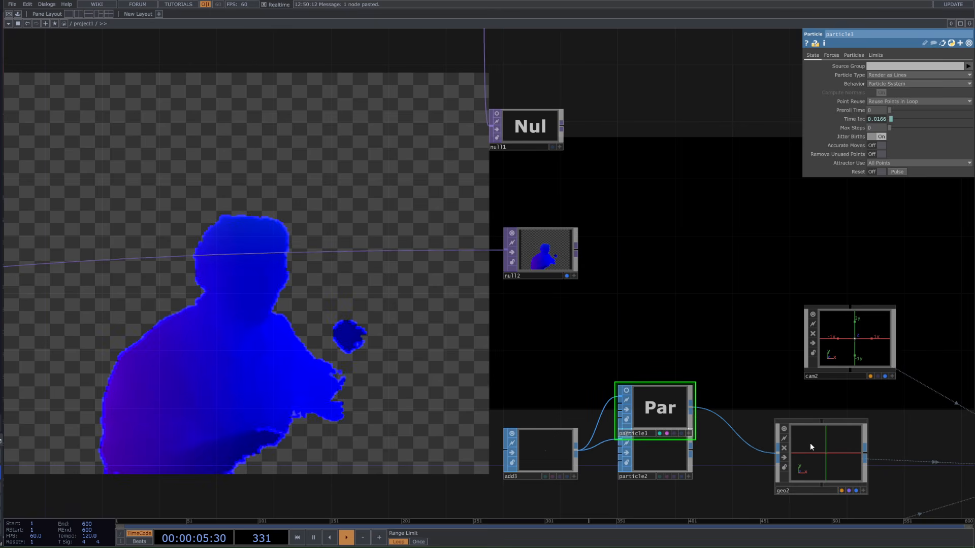
Set the instancing Translate X channel of geo2 to r.
click(809, 442)
text(r)
click(683, 235)
key(Tab)
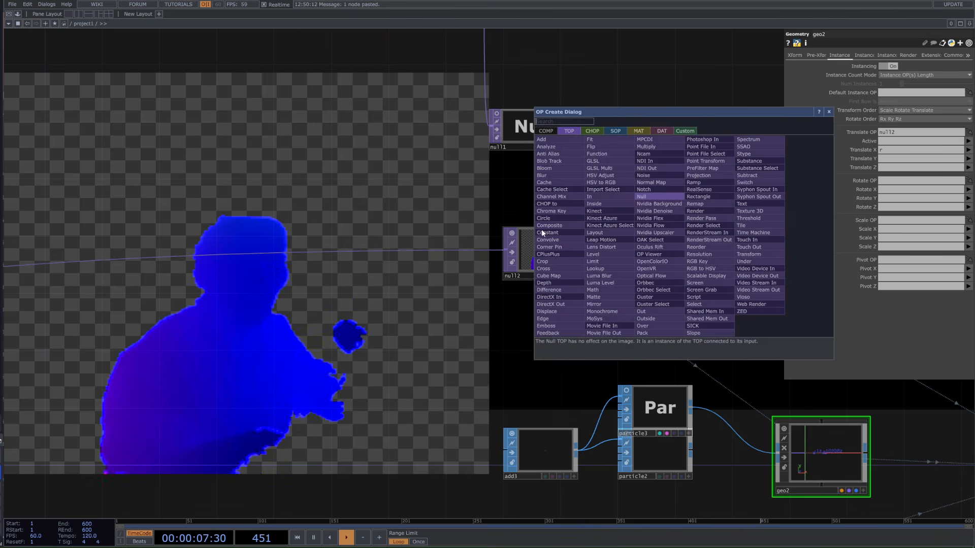
click(499, 384)
Move the particle2 node slightly down so it no longer overlaps particle3.
drag(321, 311, 57, 280)
scroll(479, 283, down, 3)
drag(493, 335, 400, 341)
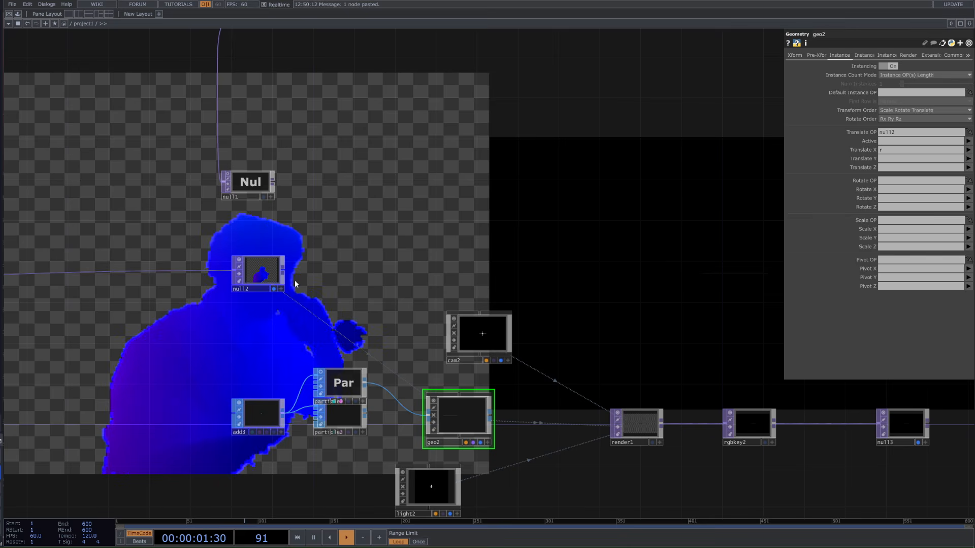
scroll(332, 305, down, 6)
drag(380, 260, 341, 311)
drag(275, 303, 681, 161)
scroll(337, 358, up, 2)
scroll(305, 406, up, 6)
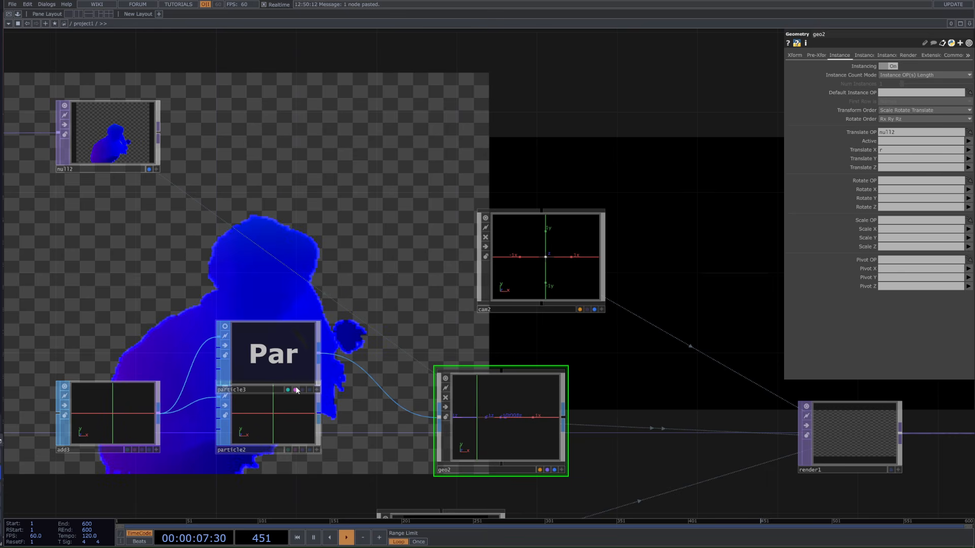
drag(287, 392, 284, 412)
Compare the particle birth, life, mass and drag settings of particle3 with those of particle2.
click(284, 325)
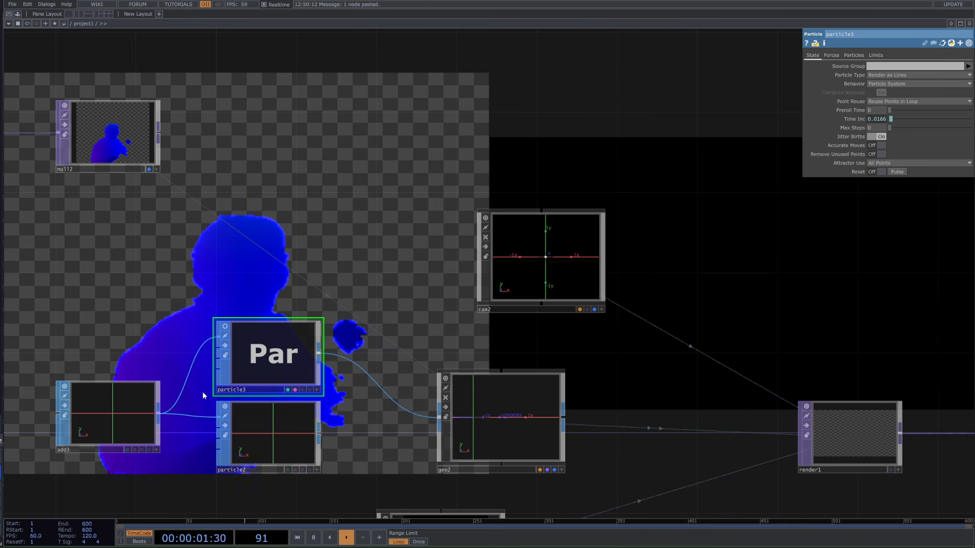
click(261, 457)
drag(377, 429, 452, 202)
click(361, 151)
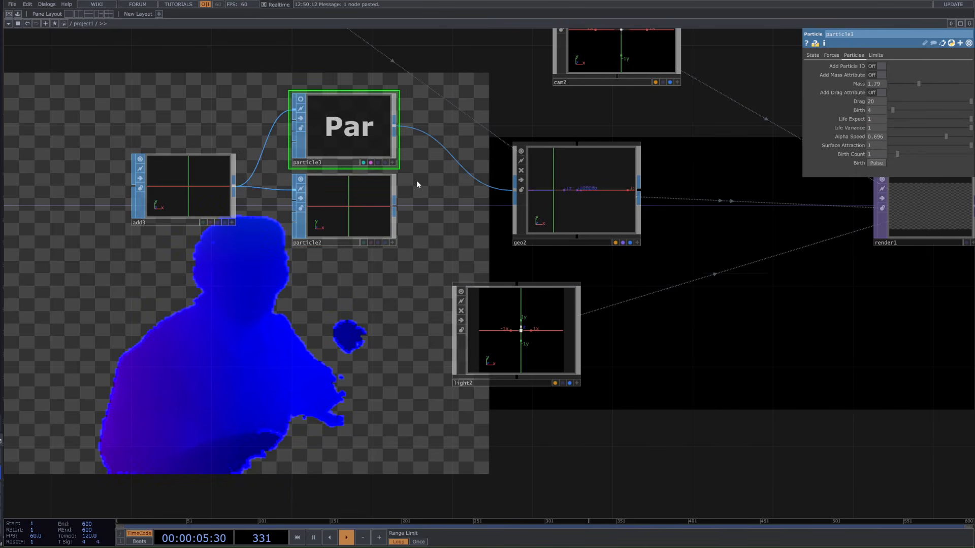
click(379, 194)
click(853, 56)
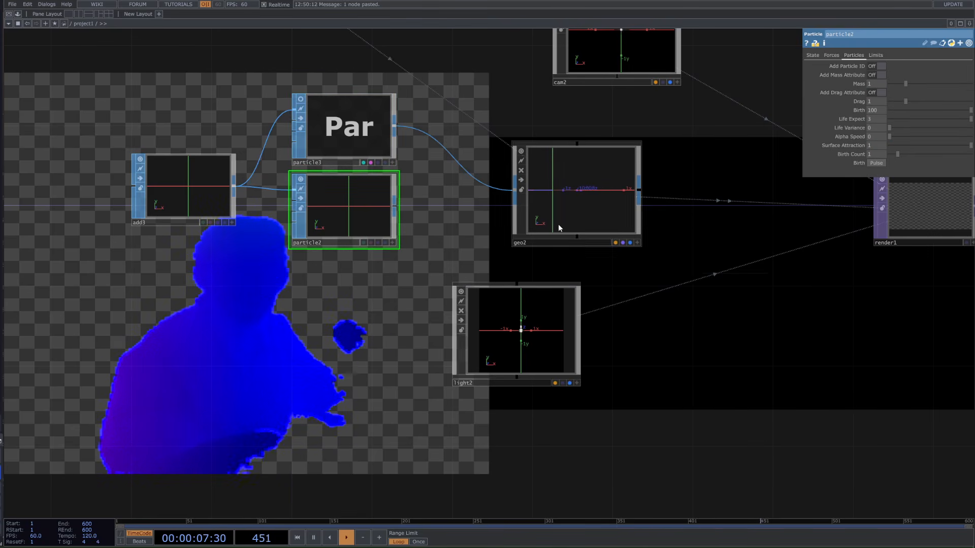
click(359, 140)
click(355, 204)
click(352, 142)
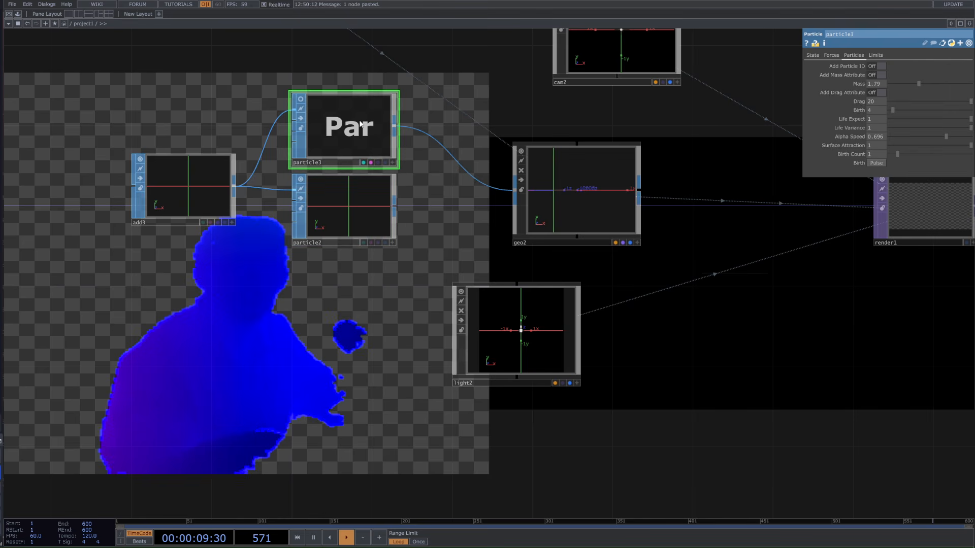
Compare the force and limit settings of particle3 and particle2, and recheck their particle settings.
click(831, 55)
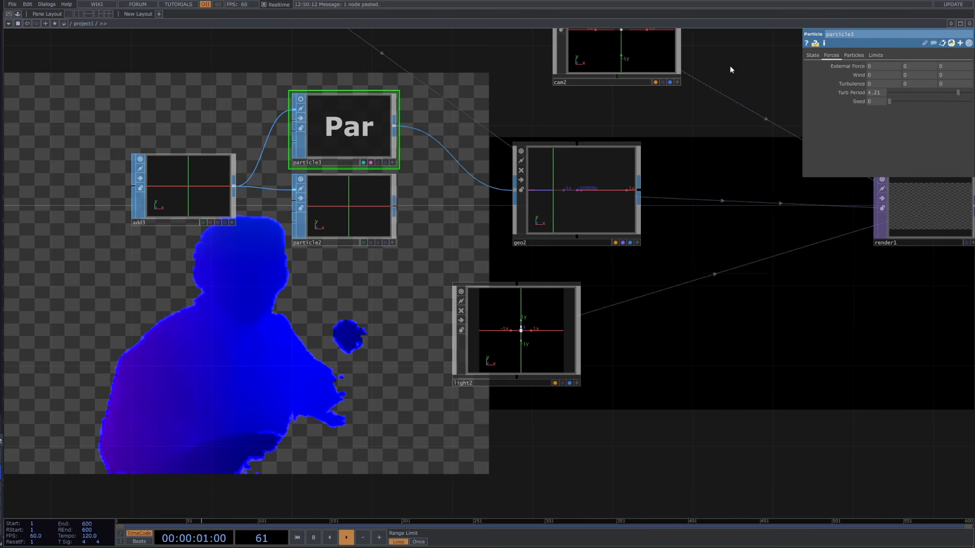
click(345, 194)
click(355, 135)
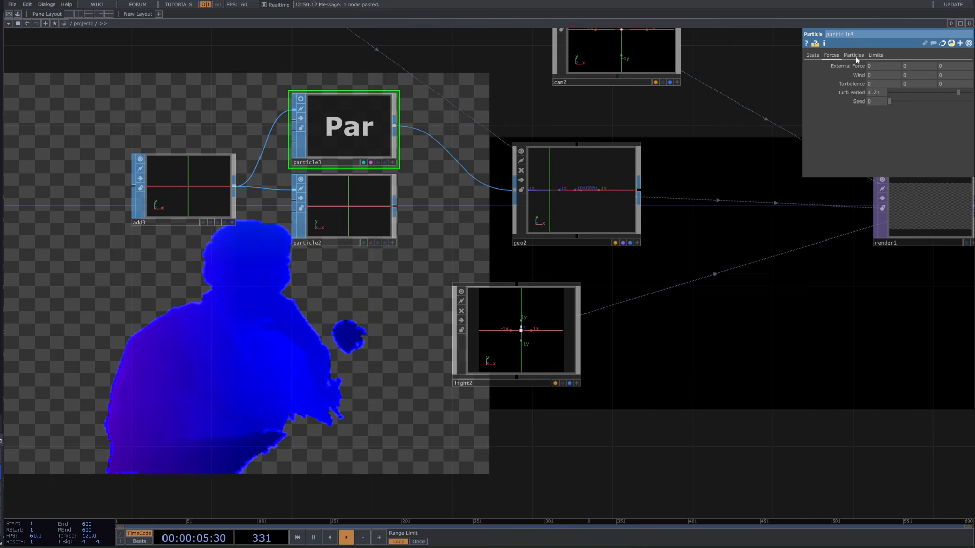
click(873, 56)
click(372, 189)
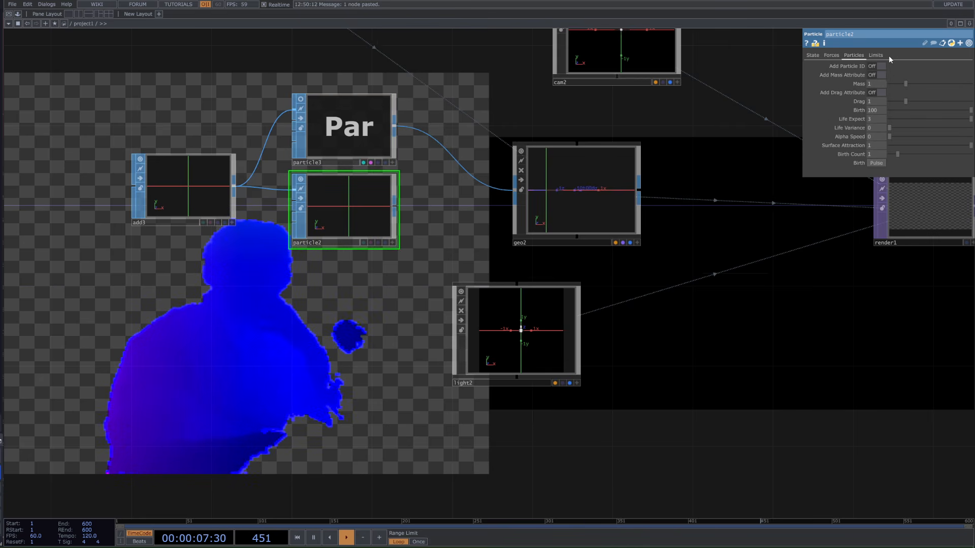
click(872, 56)
click(859, 56)
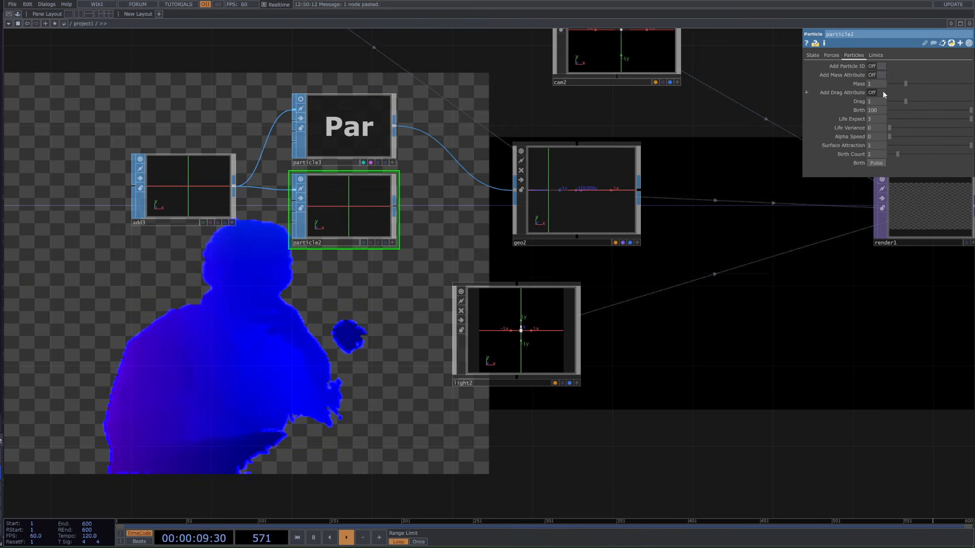
drag(736, 184, 732, 213)
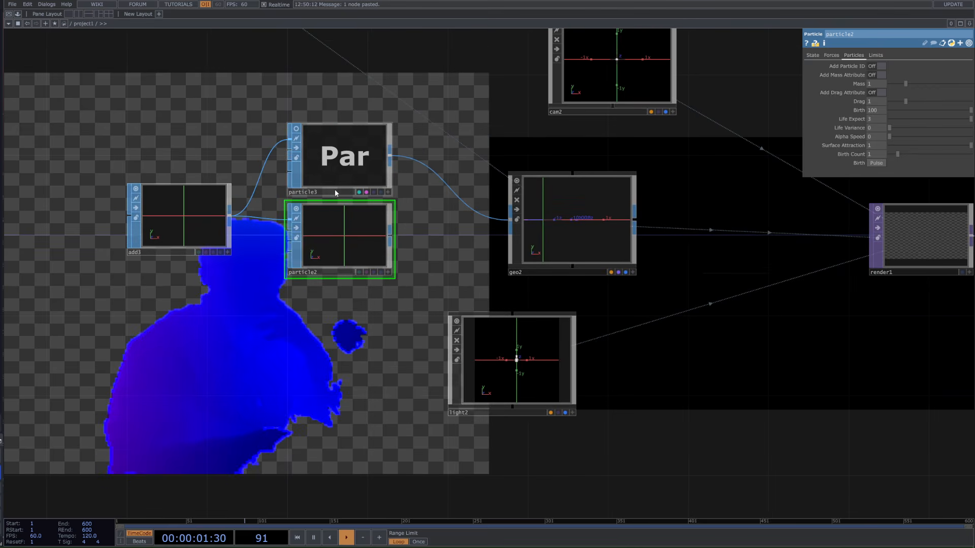
click(358, 161)
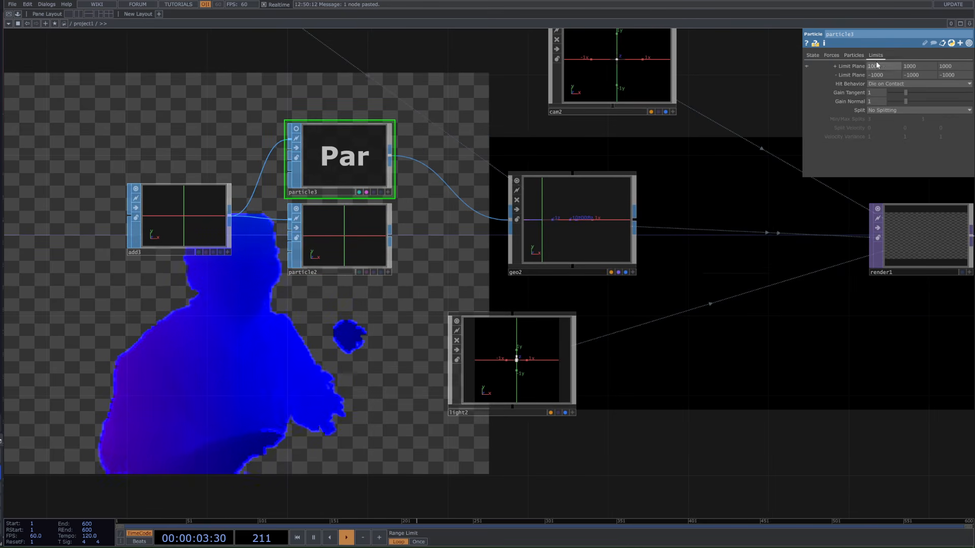
click(852, 57)
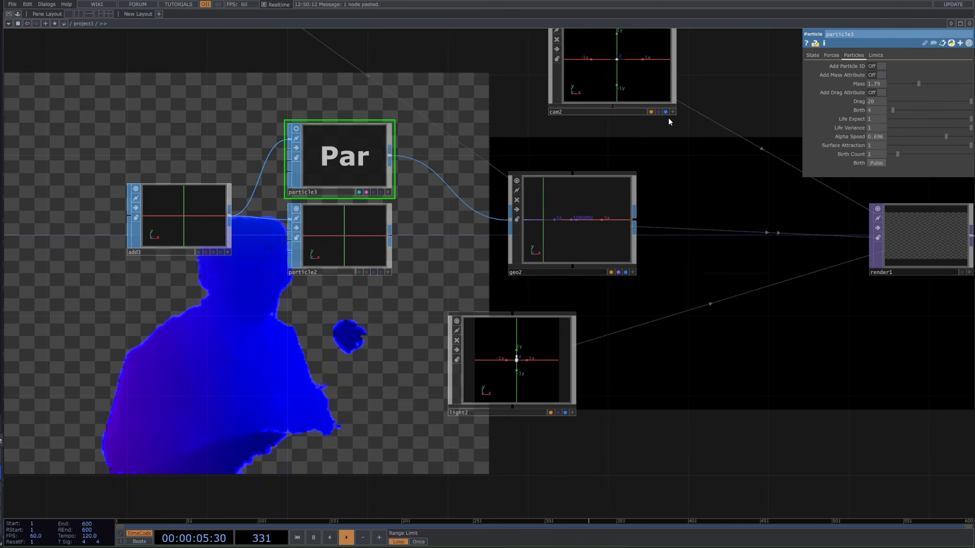
drag(483, 186, 489, 249)
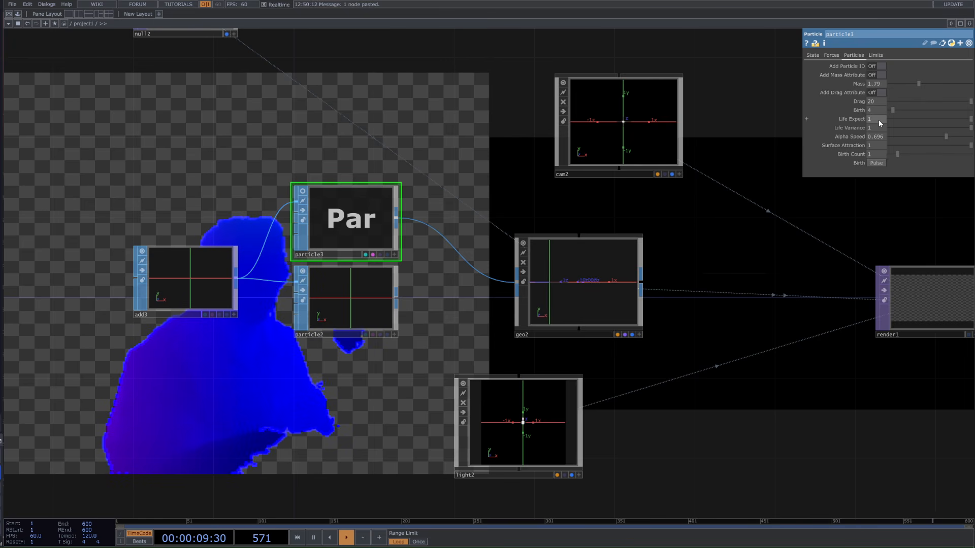
Try particle2 with a Birth value of 4.9 as geo2's input, and undo the rewiring.
click(351, 300)
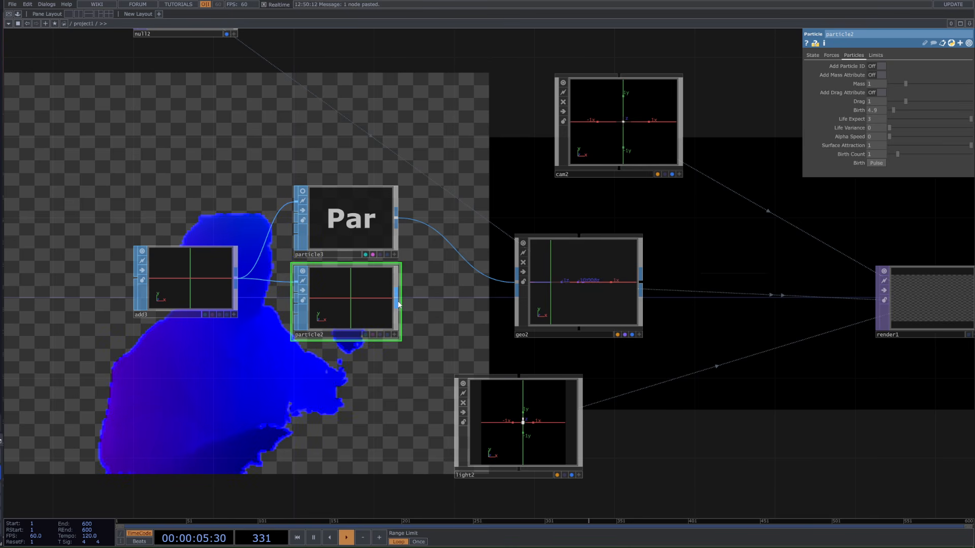
drag(396, 298, 481, 271)
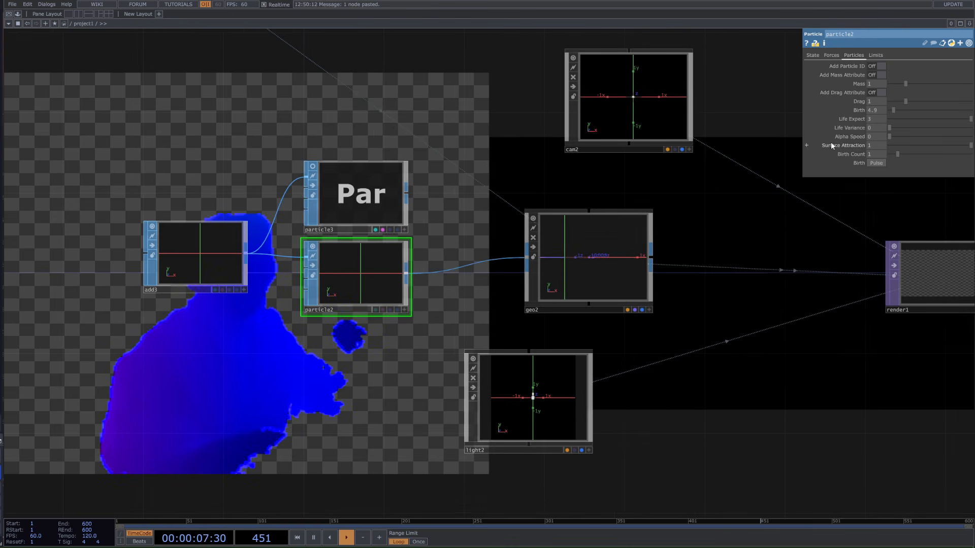
drag(823, 214, 818, 261)
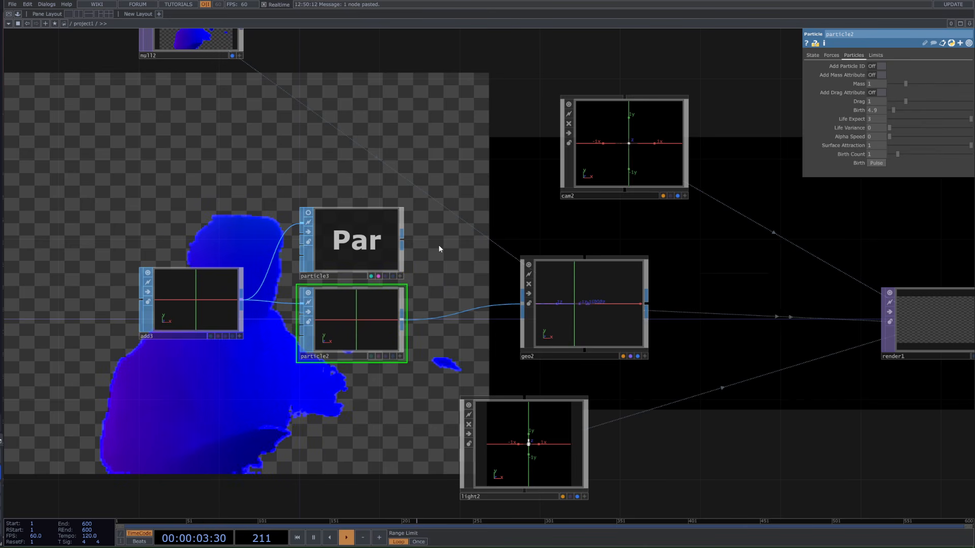
key(ctrl+z)
Delete particle2, move particle3 into its place between add3 and geo2, and check particle3's state settings.
key(Delete)
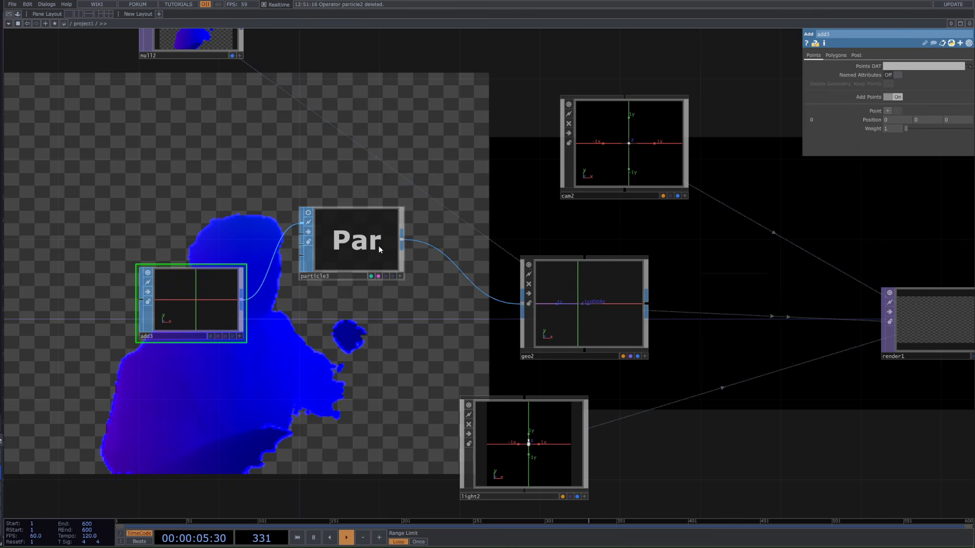
drag(378, 245, 370, 307)
click(370, 308)
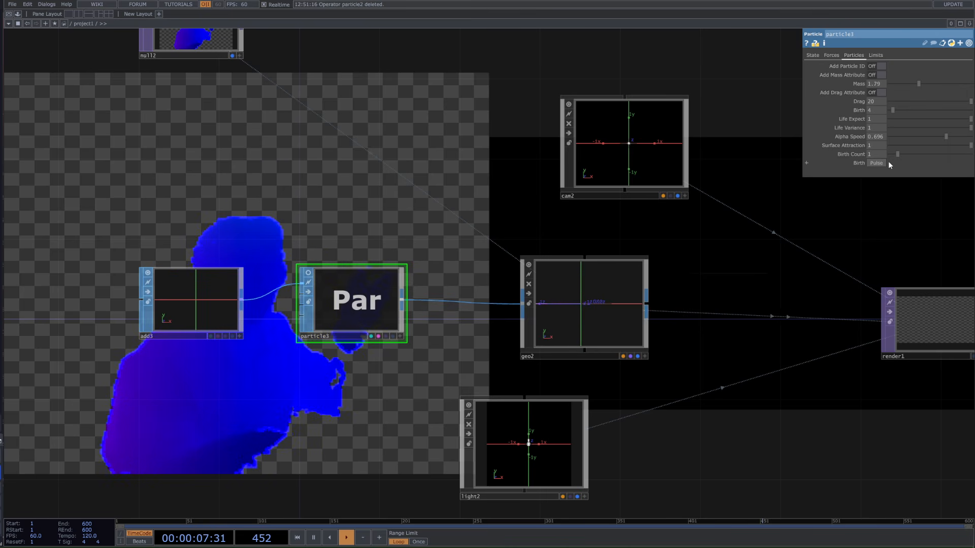
click(814, 55)
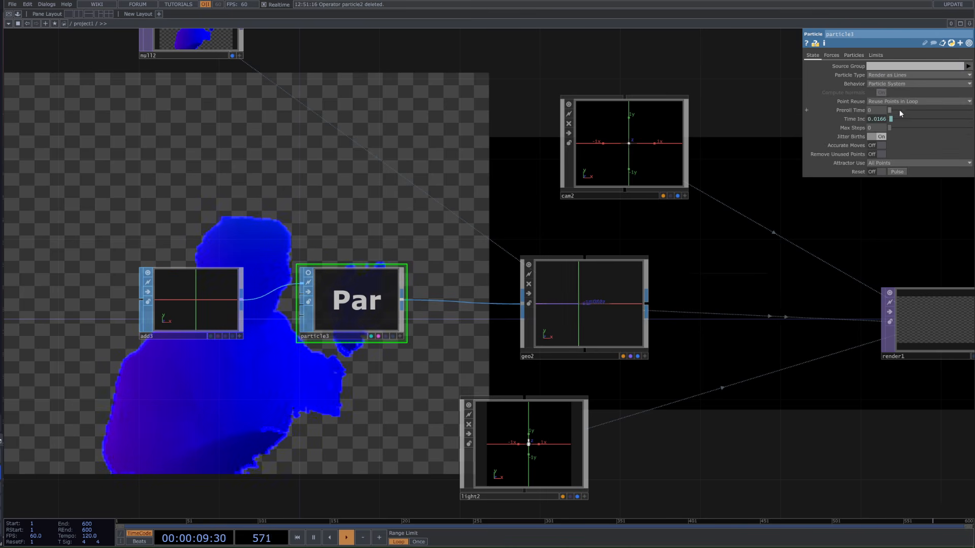
Map geo2's instancing Translate X, Y and Z to the r, g and b channels of null2.
scroll(634, 395, down, 1)
drag(722, 404, 565, 403)
scroll(565, 403, down, 1)
click(447, 335)
click(889, 150)
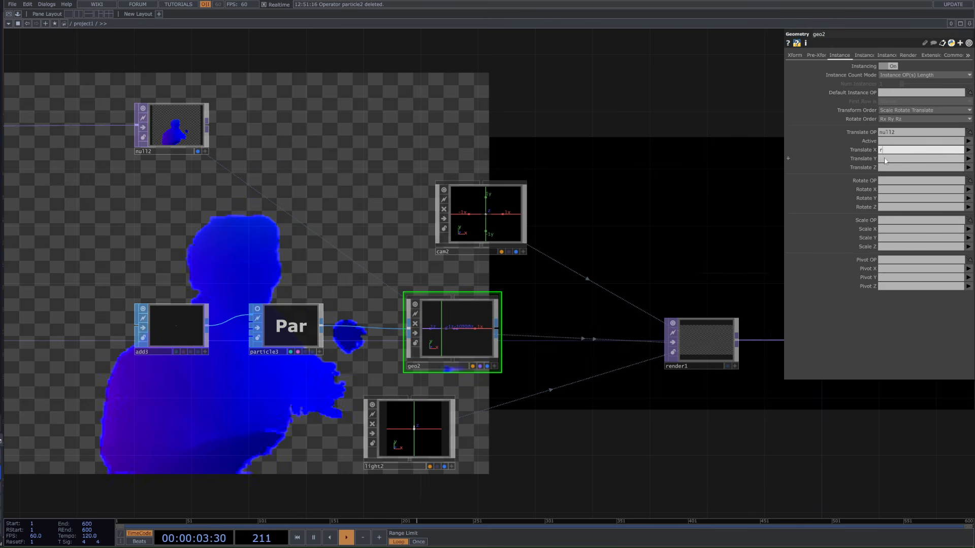
text(r)
key(Tab)
text(g)
key(Tab)
text(b)
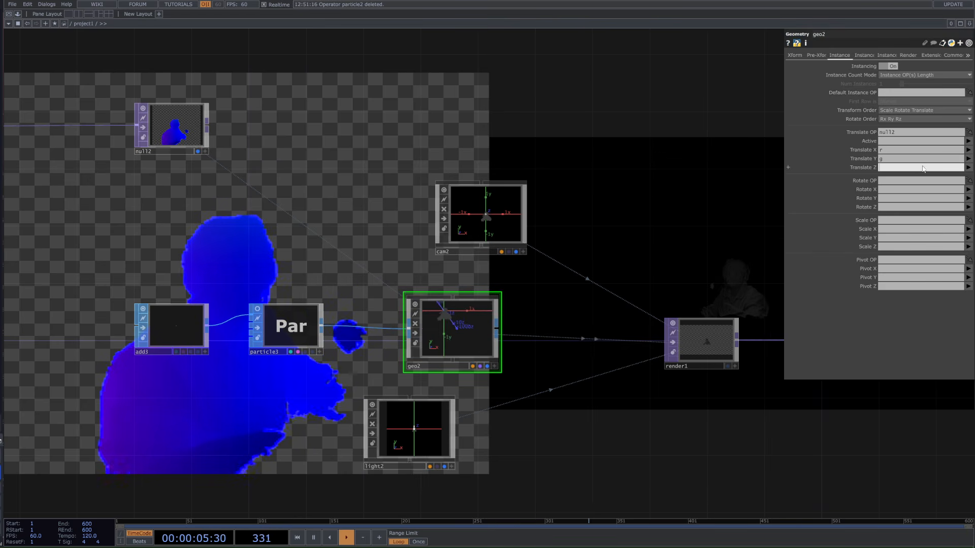
key(Return)
Turn off the background display of null2.
scroll(671, 233, down, 3)
drag(673, 236, 655, 313)
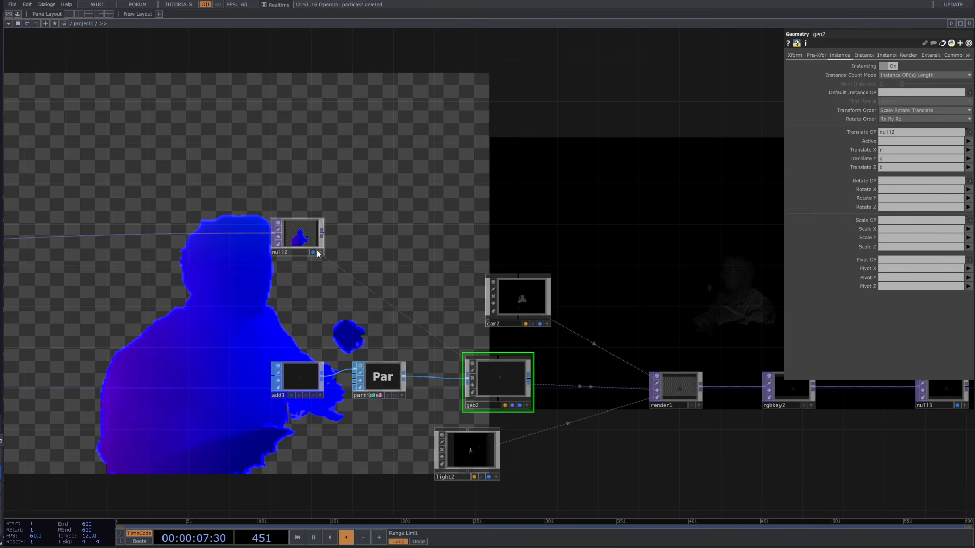
click(313, 252)
Add a Point Sprite material below the lower particle network and assign it to geo2 as its material.
scroll(681, 285, down, 2)
drag(542, 273, 504, 341)
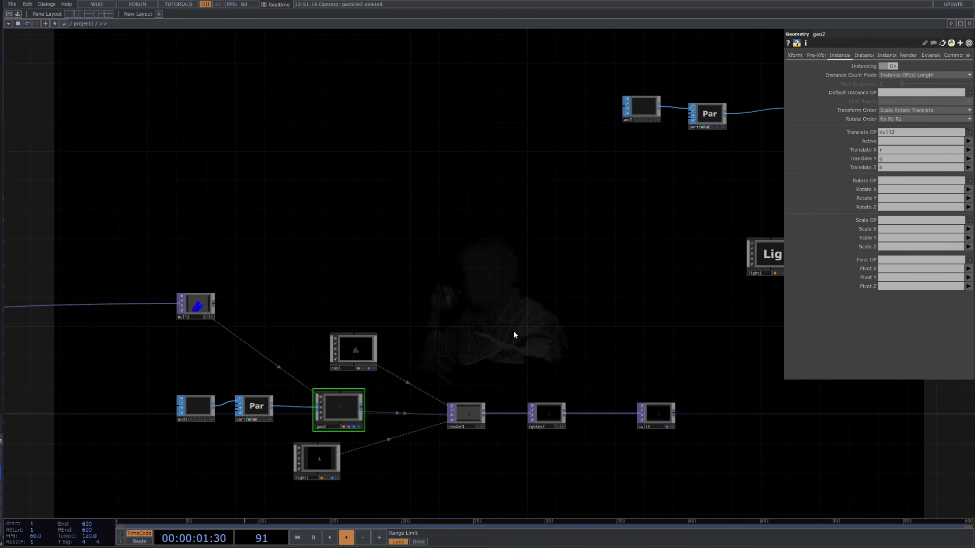
scroll(513, 335, down, 3)
scroll(484, 352, down, 1)
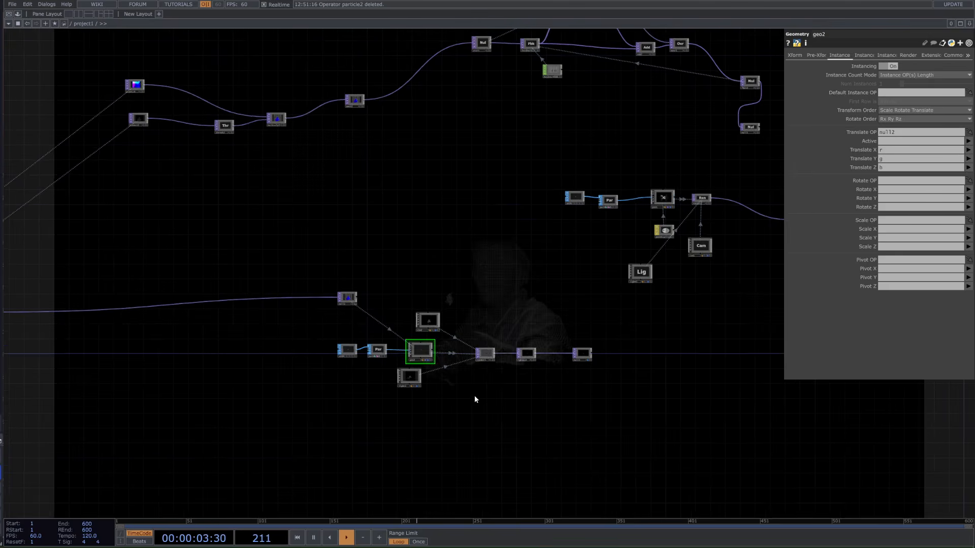
scroll(464, 369, up, 4)
key(Tab)
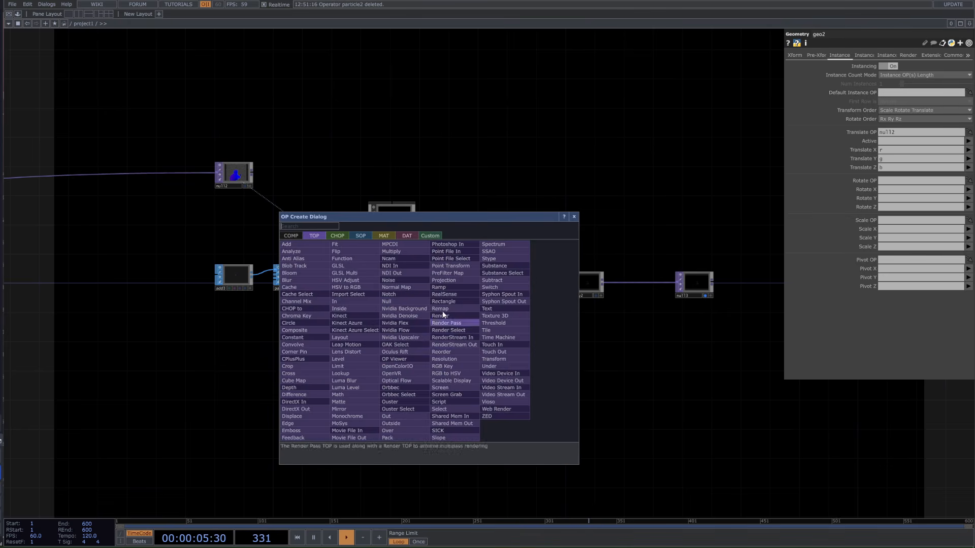
click(384, 235)
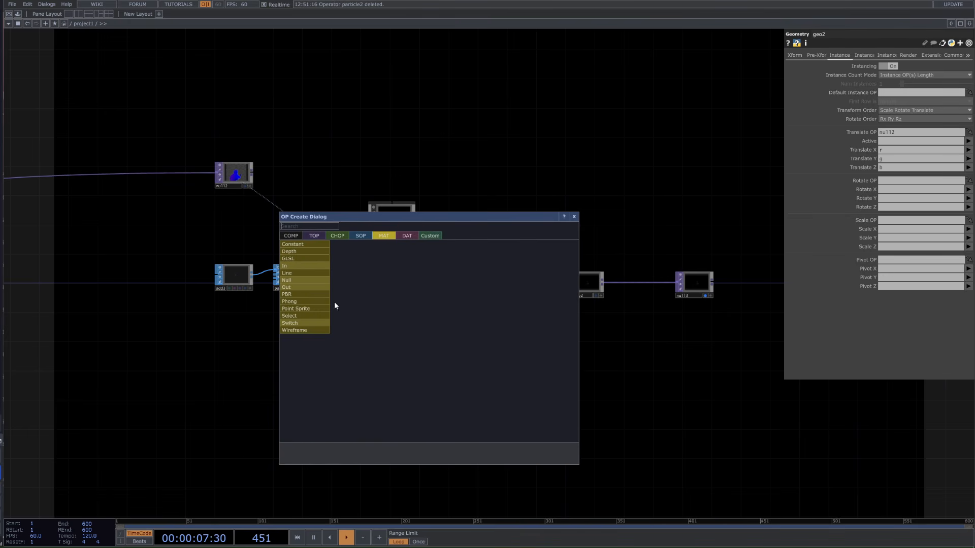
click(307, 309)
click(271, 366)
drag(271, 366, 383, 276)
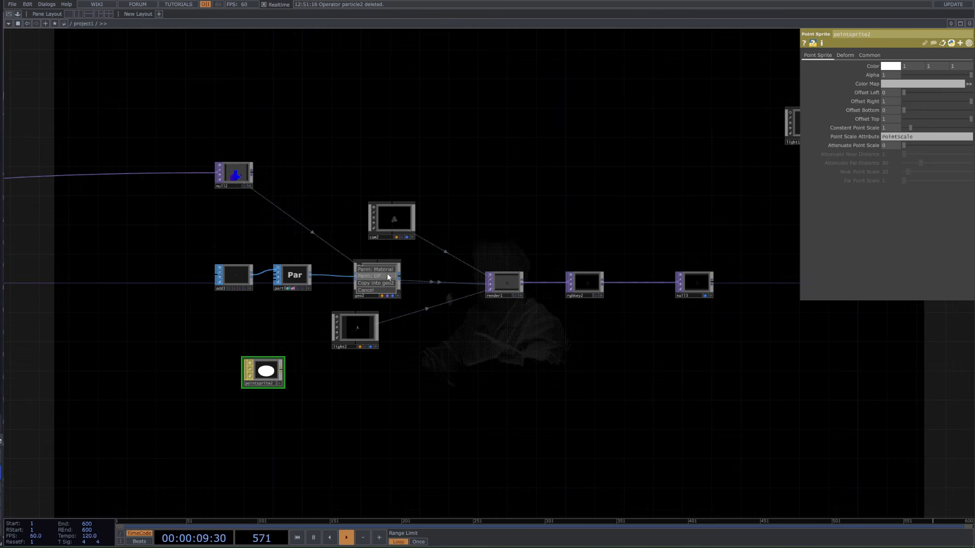
click(376, 269)
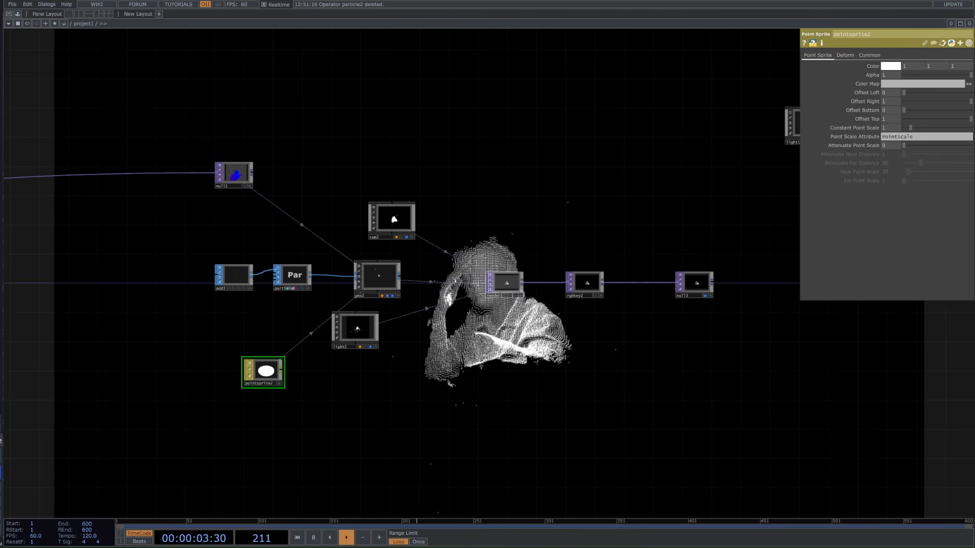
Review the point sprite material's common and deform settings, and set its alpha to 0.475.
click(869, 54)
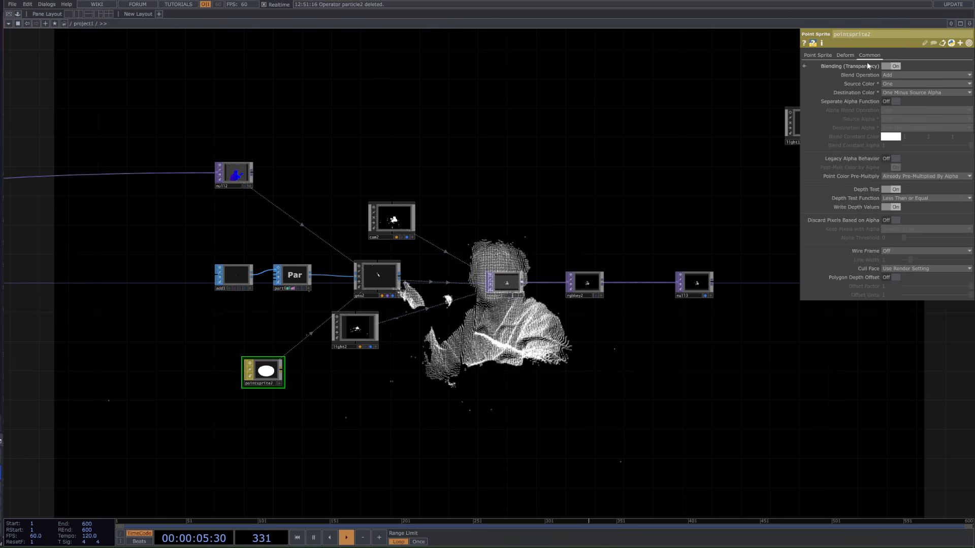
click(844, 54)
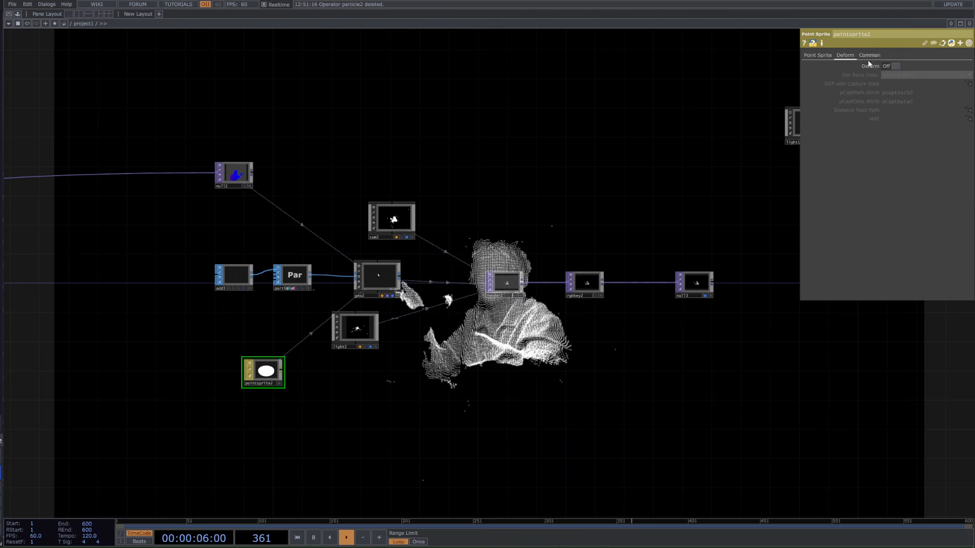
click(827, 56)
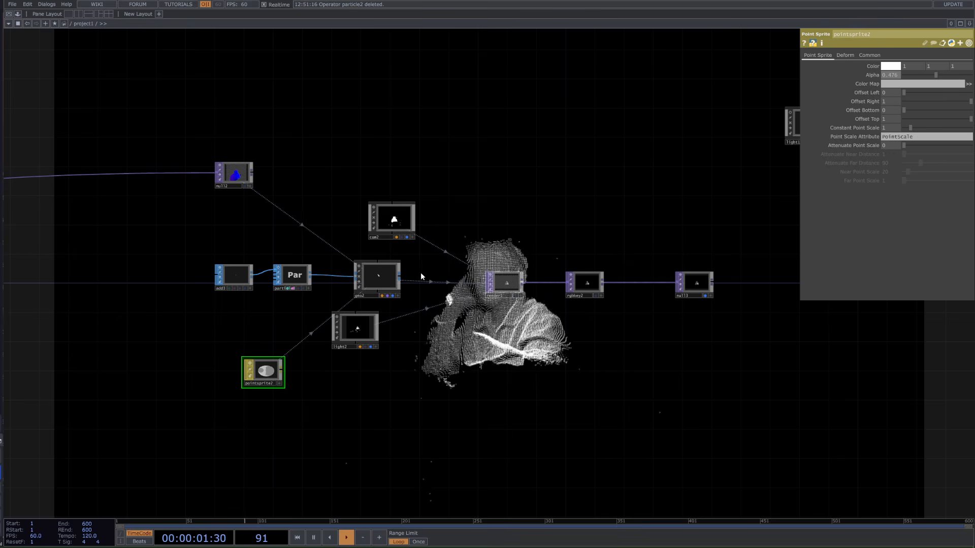
Set the Z translation of cam2 to 3 to bring the camera closer to the point cloud.
click(391, 226)
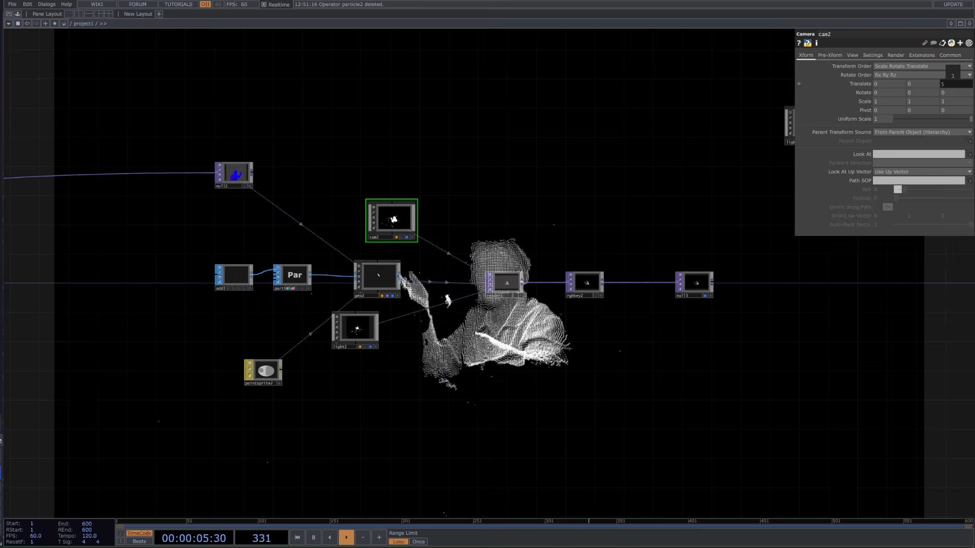
mouse_move(952, 75)
mouse_down()
mouse_move(932, 74)
mouse_move(944, 75)
mouse_up()
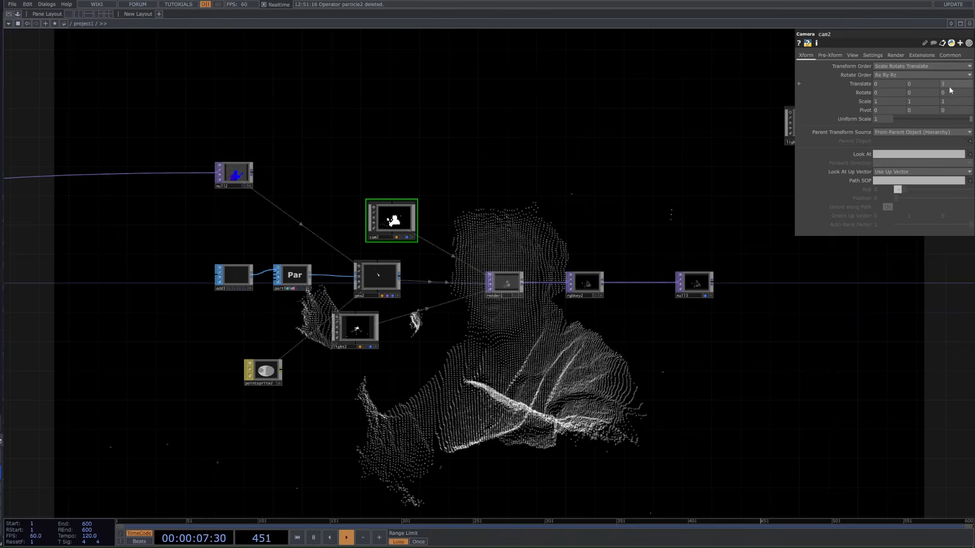
Undo the last translation change on cam2 and set its horizontal FOV angle to 18.1 instead.
click(852, 54)
key(ctrl+z)
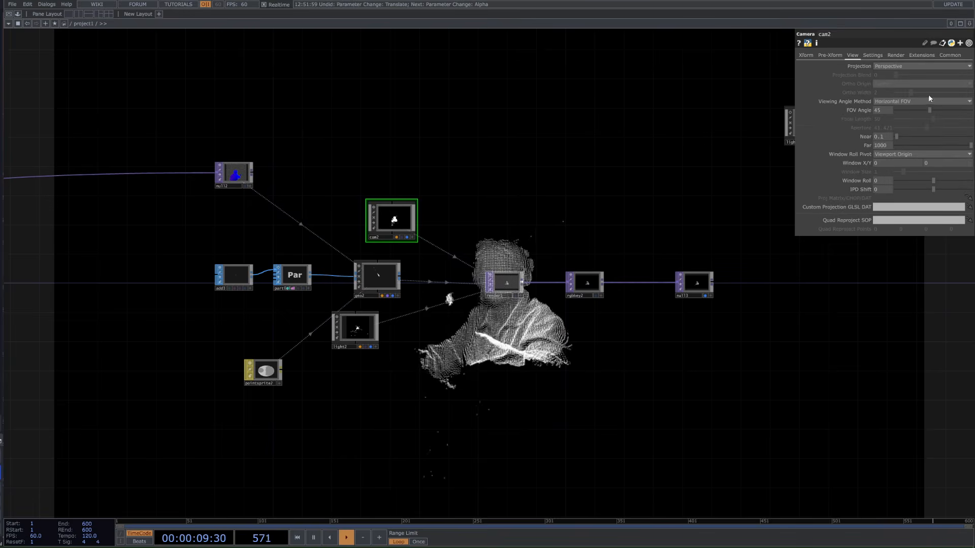
drag(929, 110, 910, 110)
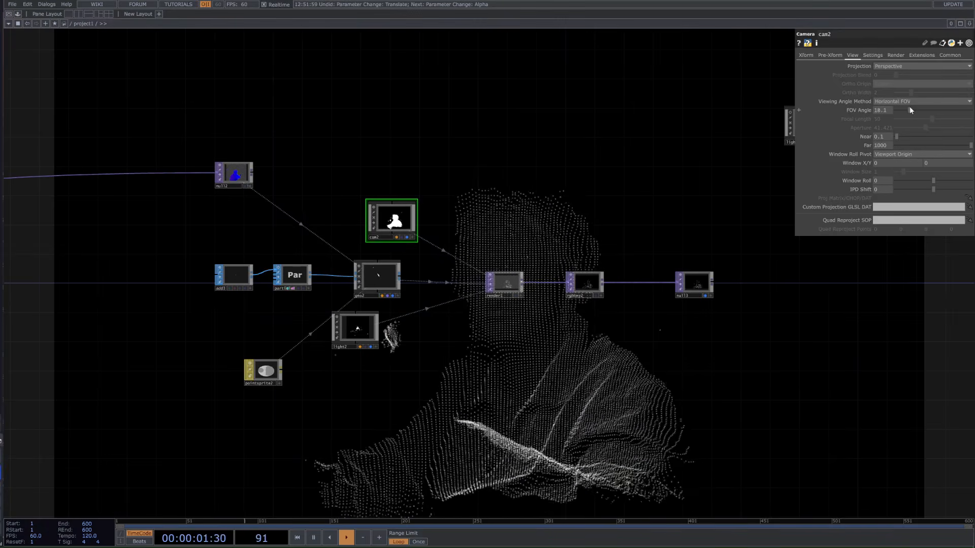
Set the Multiply value of math3, after the select and threshold chain, to 0.76.
scroll(696, 320, down, 3)
drag(539, 393, 637, 346)
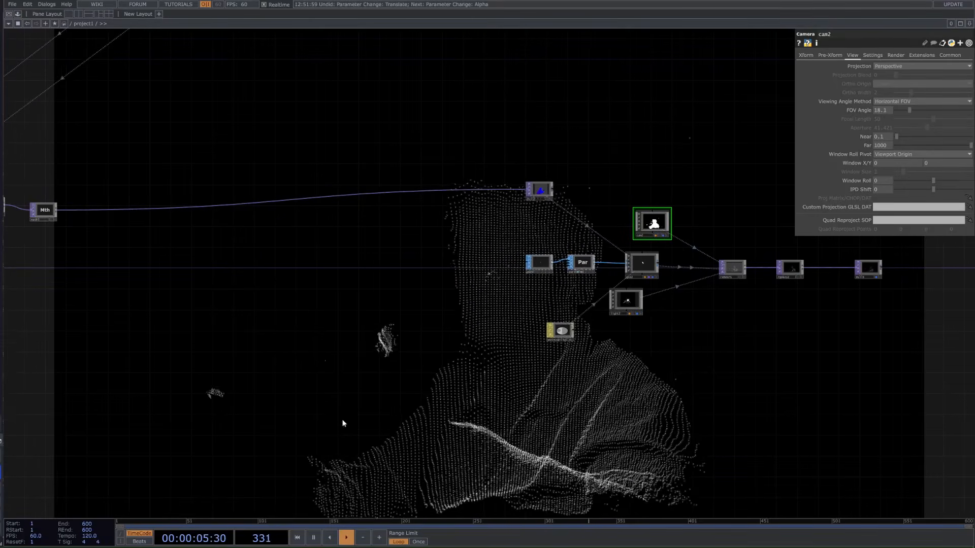
drag(62, 208, 313, 221)
click(305, 222)
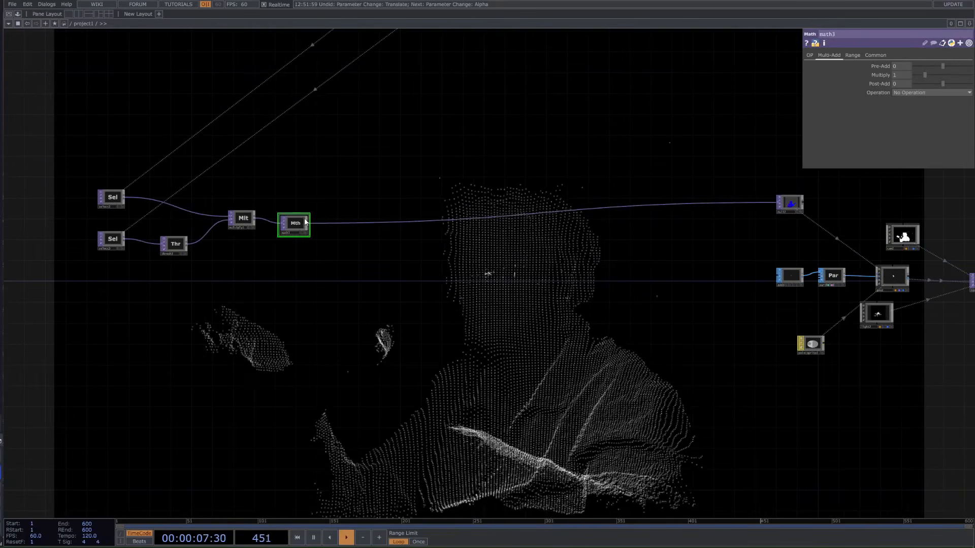
drag(923, 75, 905, 75)
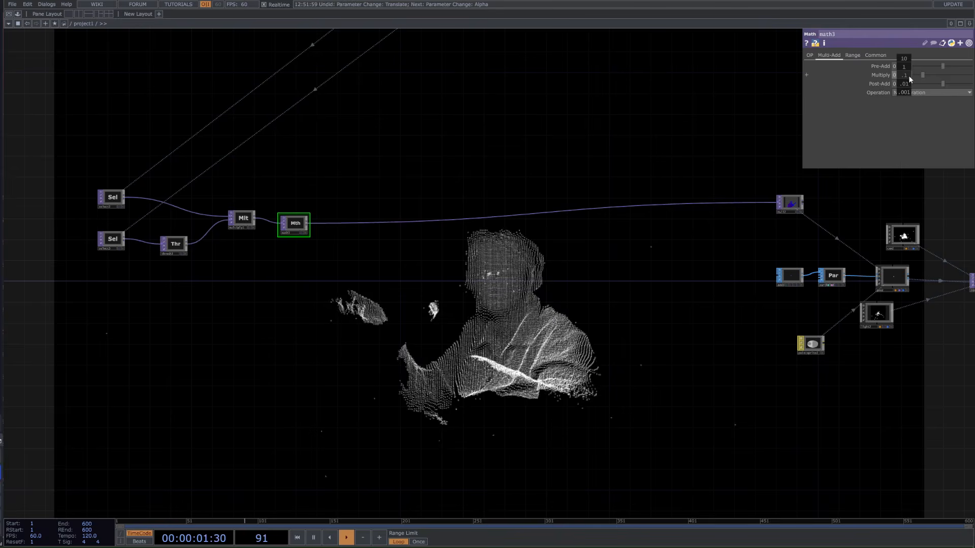
middle_drag(908, 79, 911, 80)
Examine the effect chain after the original particle network's render, from feedbackEdge through RGB key and bloom.
drag(558, 173, 488, 280)
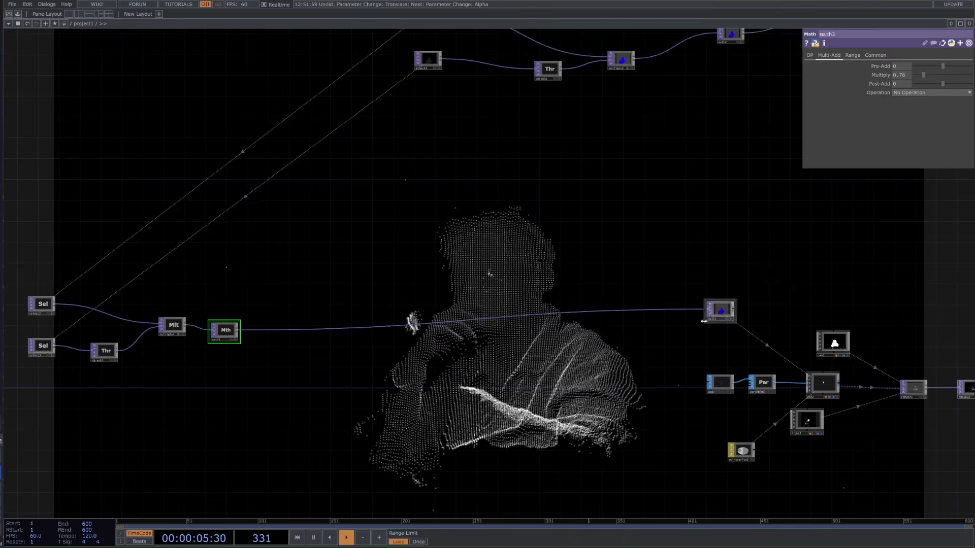
drag(637, 337, 520, 355)
scroll(534, 389, down, 3)
drag(756, 415, 638, 392)
scroll(604, 395, up, 3)
drag(566, 398, 388, 430)
drag(664, 405, 546, 400)
scroll(538, 400, down, 3)
drag(687, 205, 641, 215)
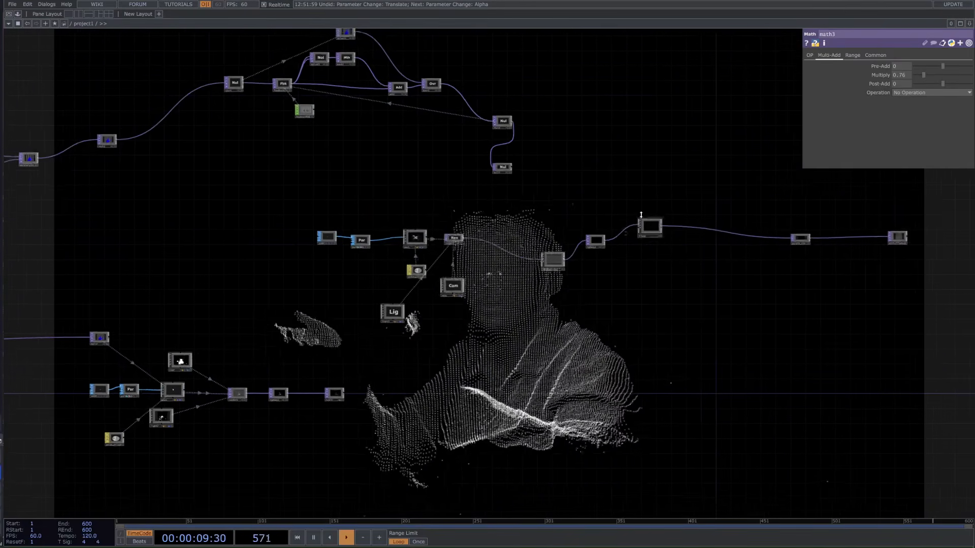
scroll(640, 215, up, 4)
drag(566, 315, 570, 309)
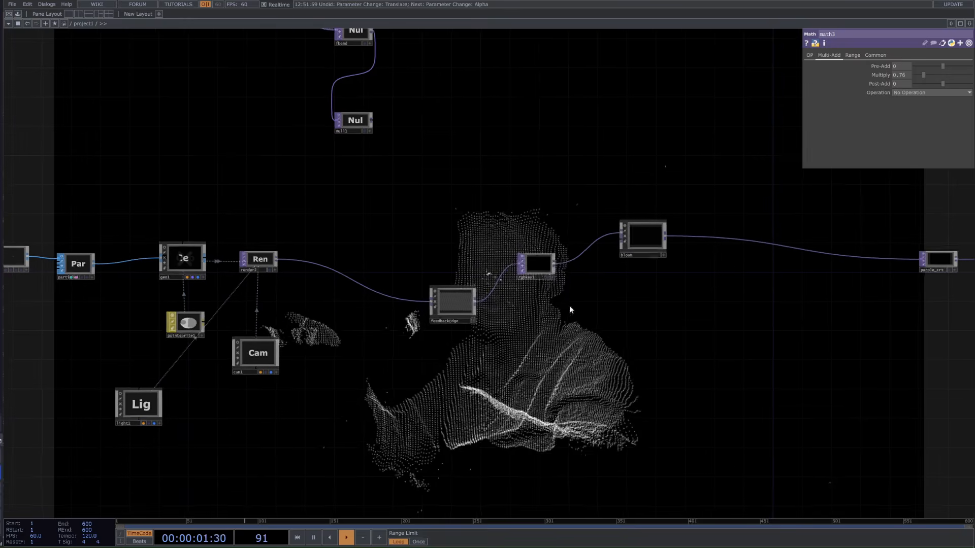
drag(746, 263, 524, 228)
scroll(766, 222, down, 4)
drag(640, 346, 926, 326)
scroll(554, 361, up, 4)
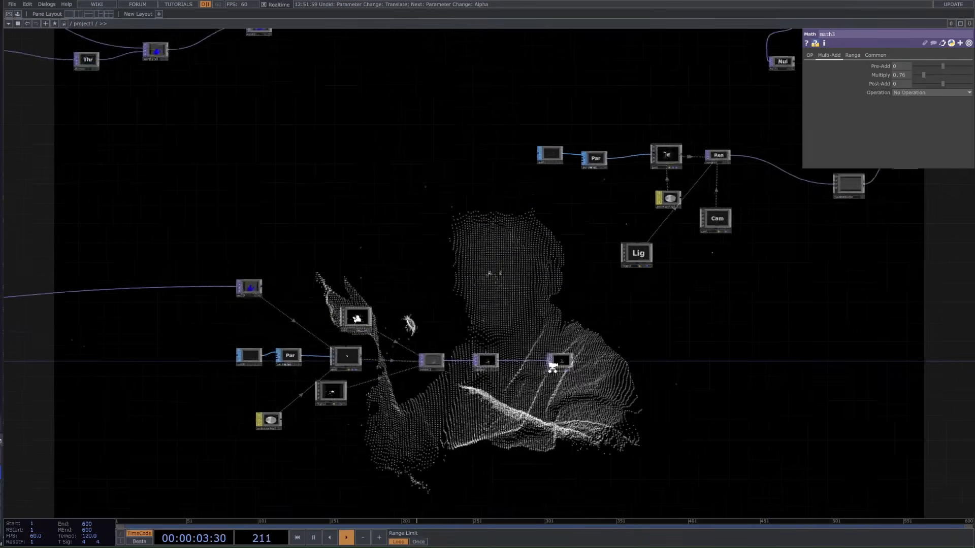
Add the palette's bloom image filter after rgbkey2 and wire it into null3.
click(559, 361)
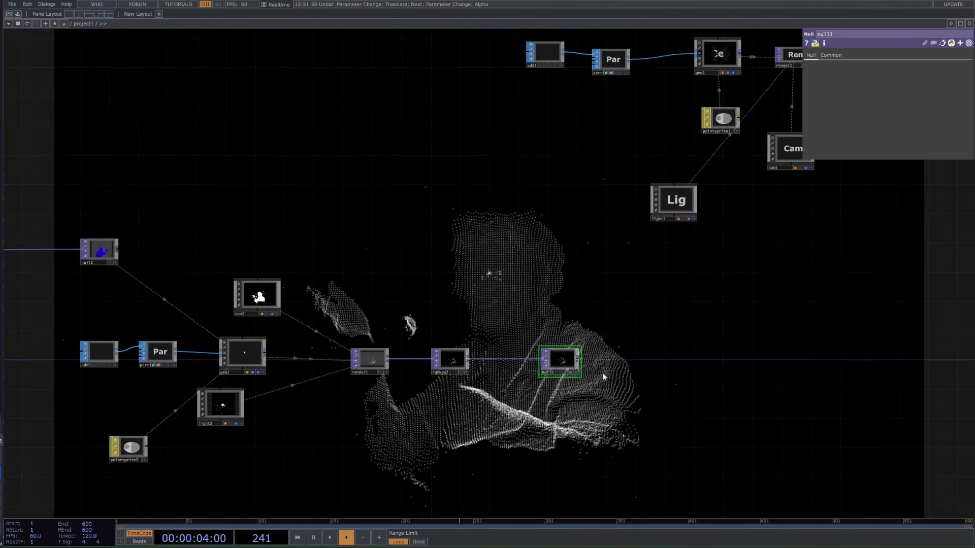
click(19, 14)
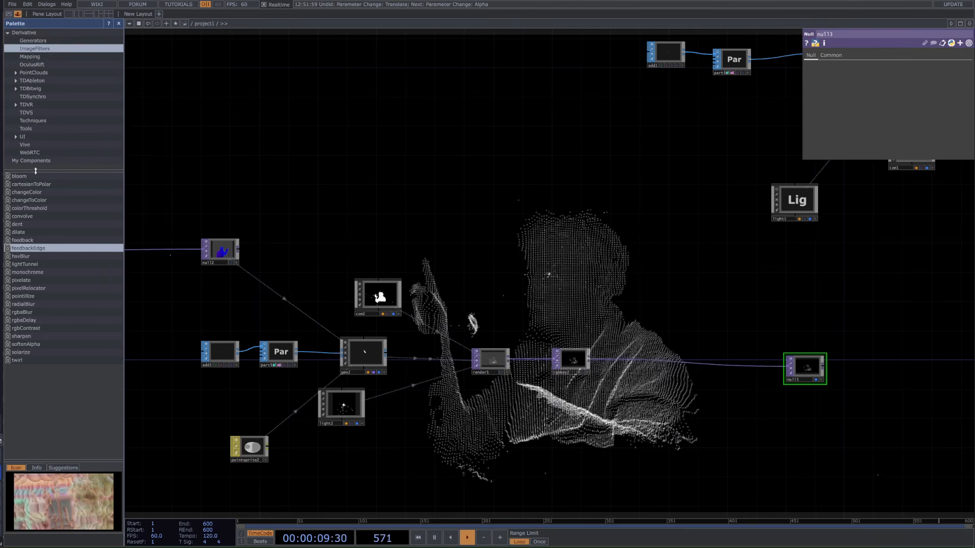
drag(667, 402, 707, 399)
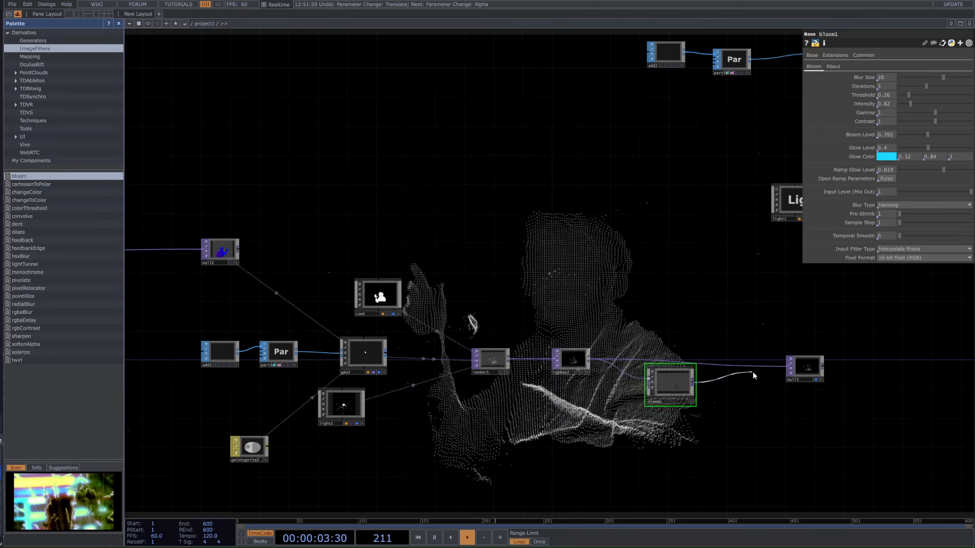
click(787, 368)
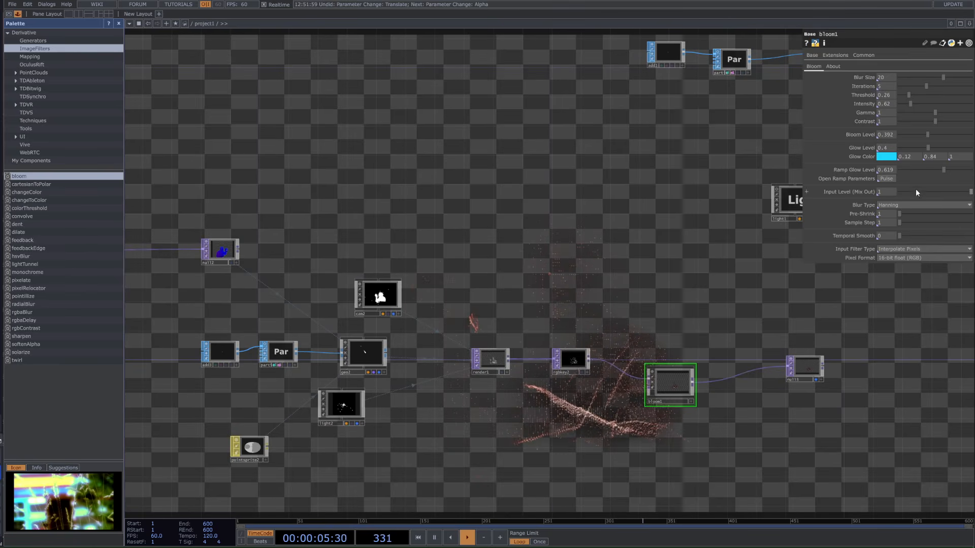
Set bloom1 to 11-bit float (RGB) pixel format, ramp glow level 0, threshold 0.68, glow level 1 and bloom level 0.833.
click(897, 274)
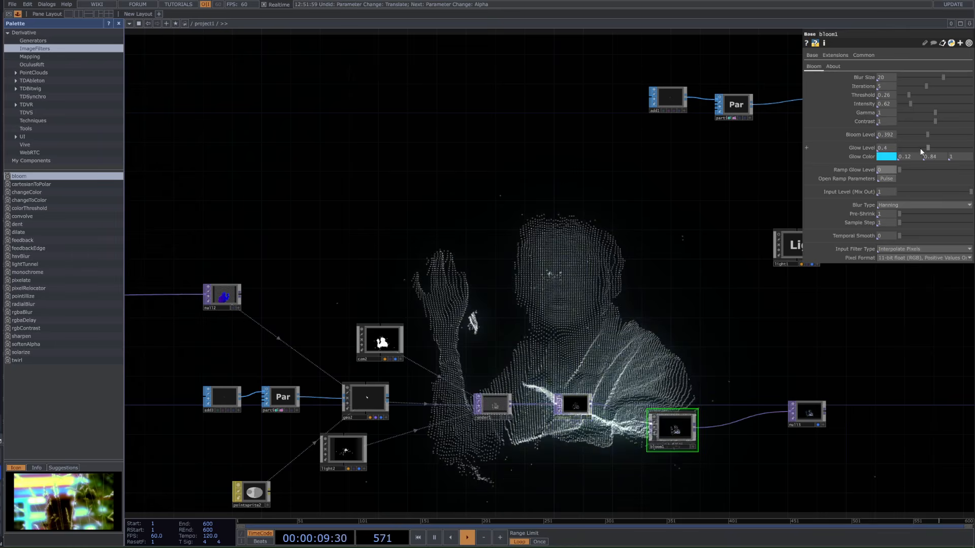
drag(907, 100, 924, 98)
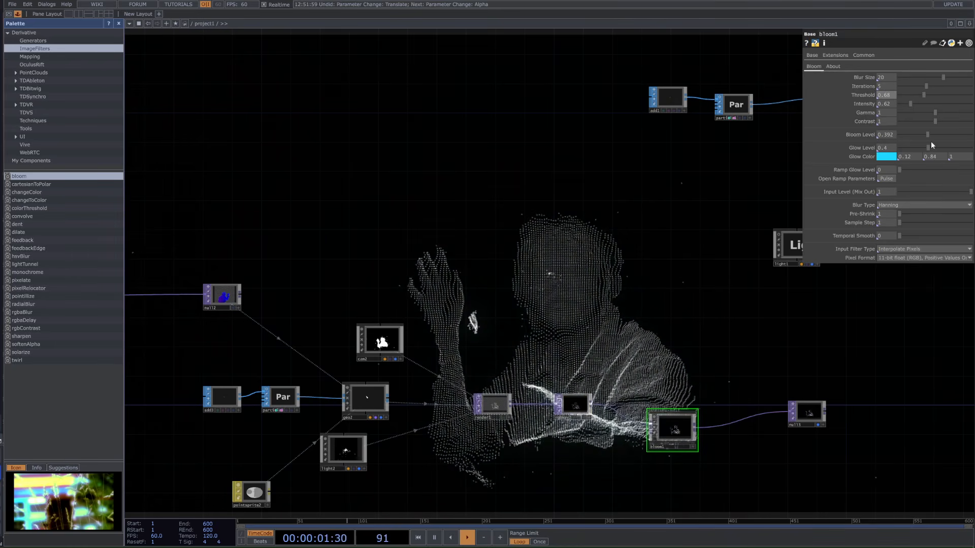
drag(956, 135, 960, 134)
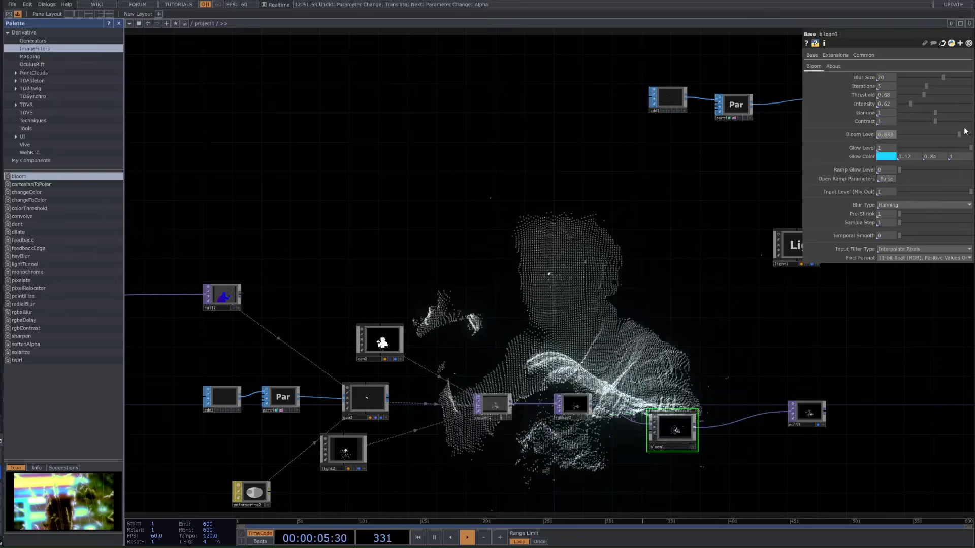
Review the select2, select3, thresh3, multiply1 and math3 nodes that isolate the person from the depth data.
scroll(592, 311, down, 2)
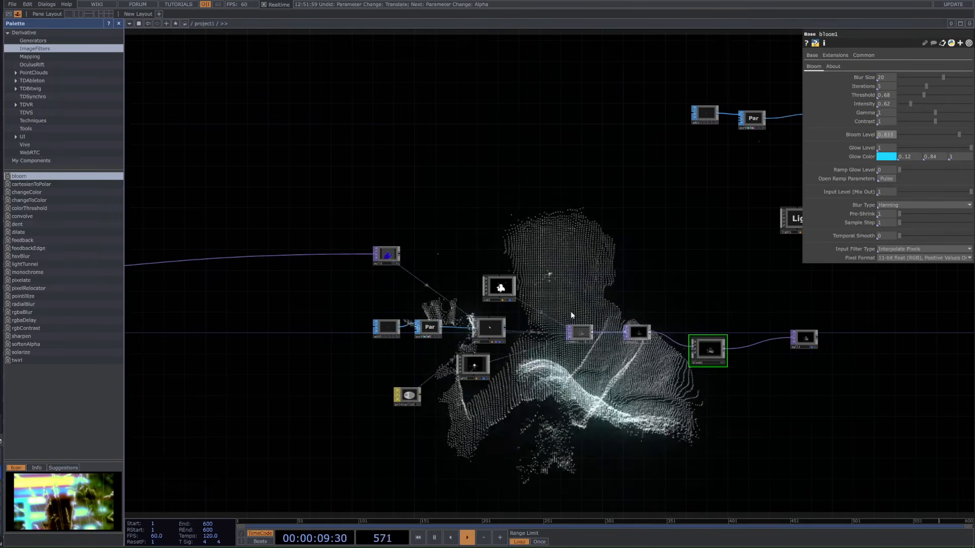
drag(353, 284, 534, 307)
drag(275, 320, 709, 389)
scroll(389, 381, up, 3)
scroll(389, 380, up, 2)
right_drag(213, 231, 308, 425)
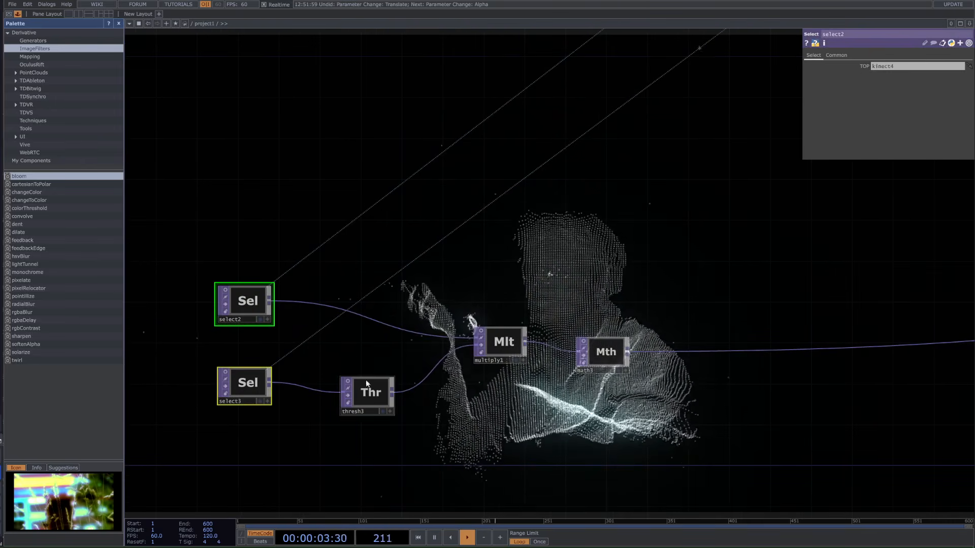
drag(580, 411, 477, 414)
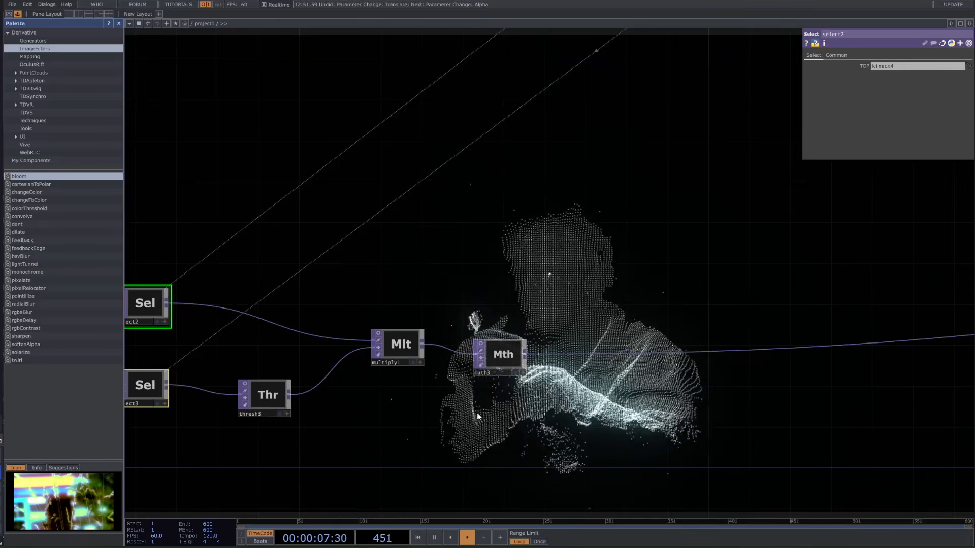
drag(455, 443, 548, 438)
drag(303, 434, 401, 414)
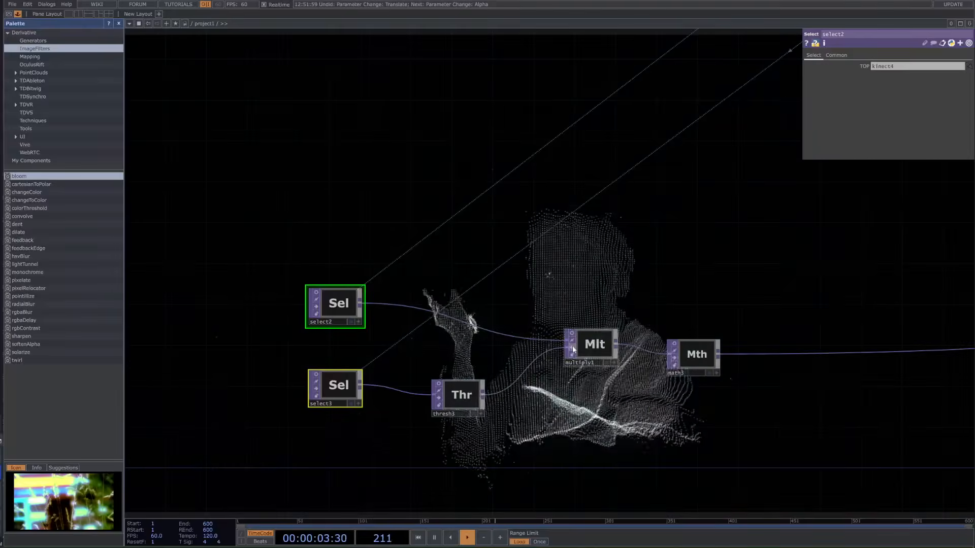
Bypass multiply1 and turn on the node viewer of select2.
click(573, 350)
click(572, 350)
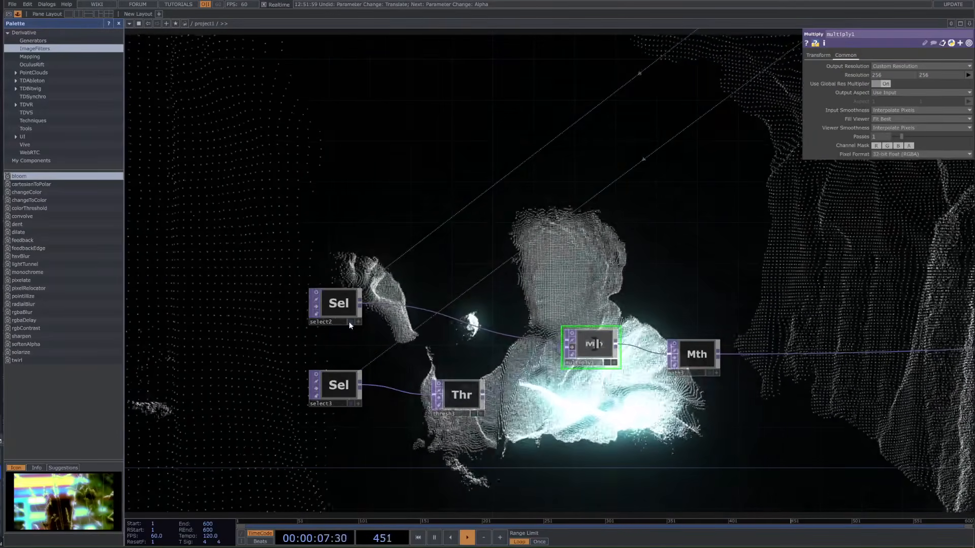
click(317, 293)
click(338, 313)
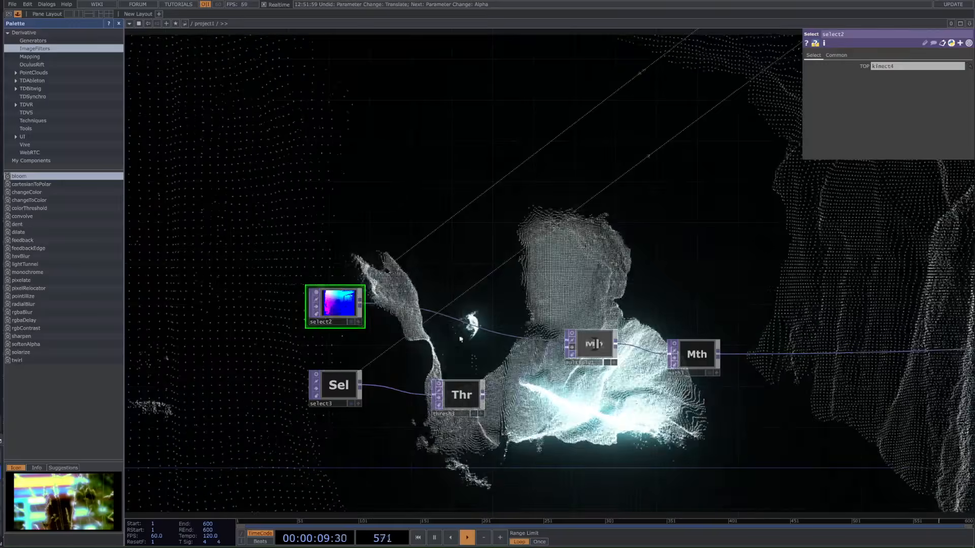
Try widening cam2's FOV angle to about 52 to show the whole unmasked scene, and undo the change.
scroll(576, 308, down, 1)
drag(576, 308, 222, 284)
scroll(258, 289, down, 3)
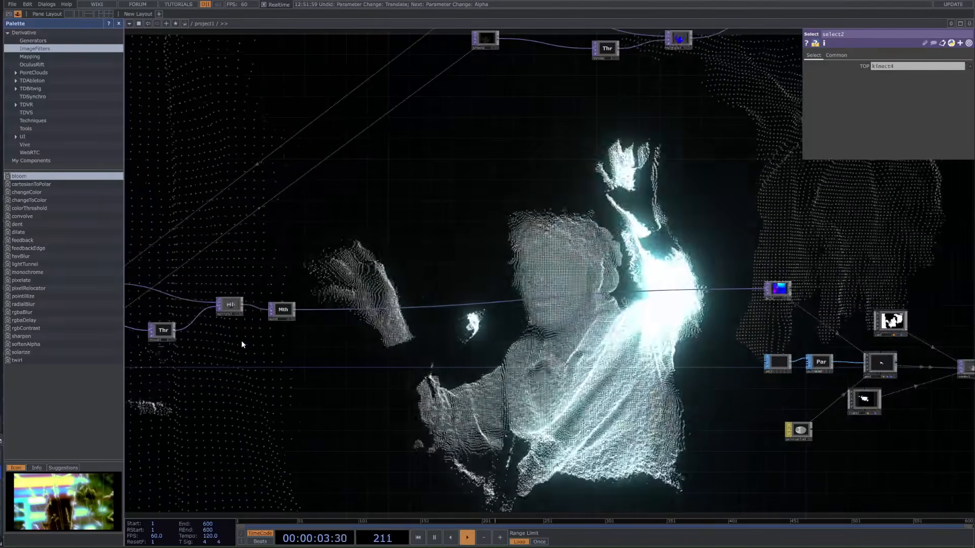
scroll(694, 325, up, 3)
drag(816, 322, 653, 322)
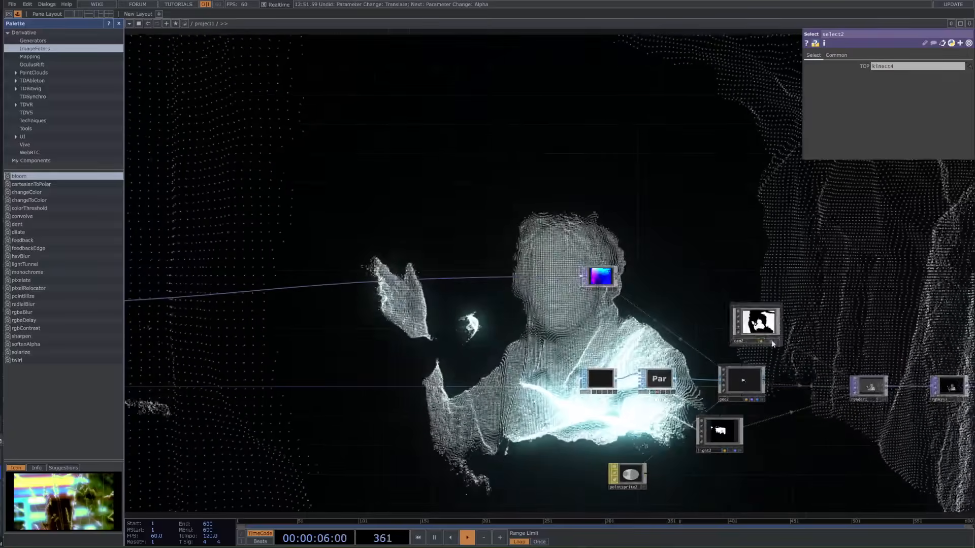
click(743, 380)
click(758, 324)
drag(910, 110, 936, 109)
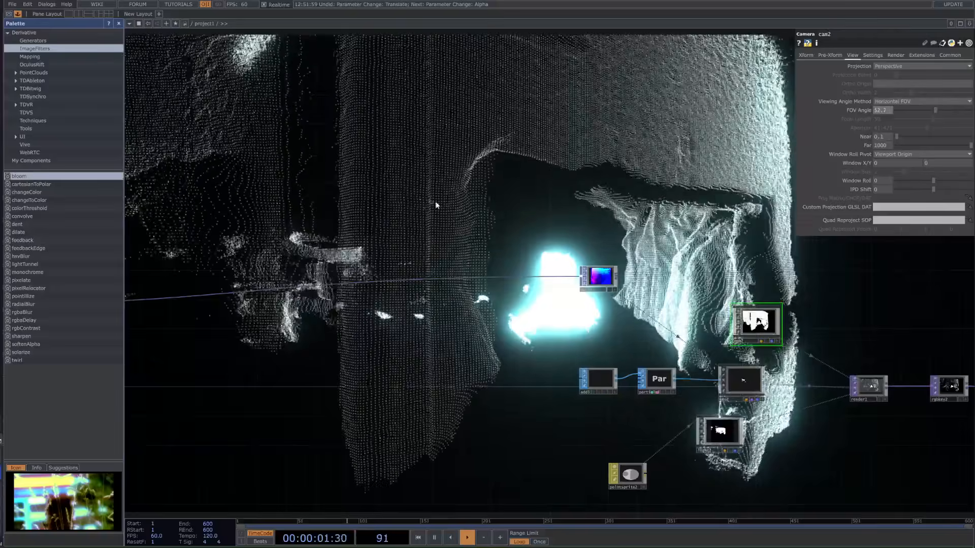
drag(410, 218, 665, 207)
key(ctrl+z)
Turn off the bypass on multiply1 and check the source TOP of select3.
drag(216, 277, 848, 279)
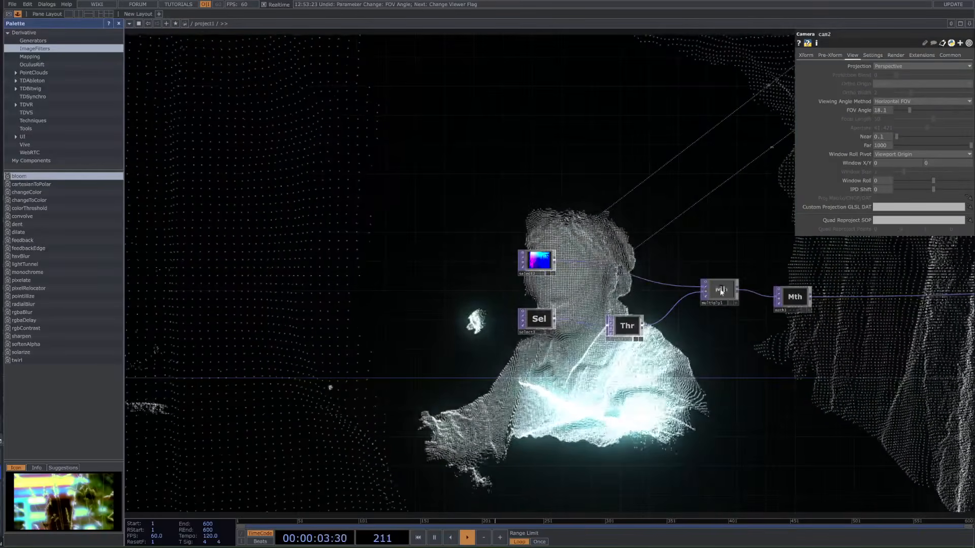
drag(715, 261, 612, 316)
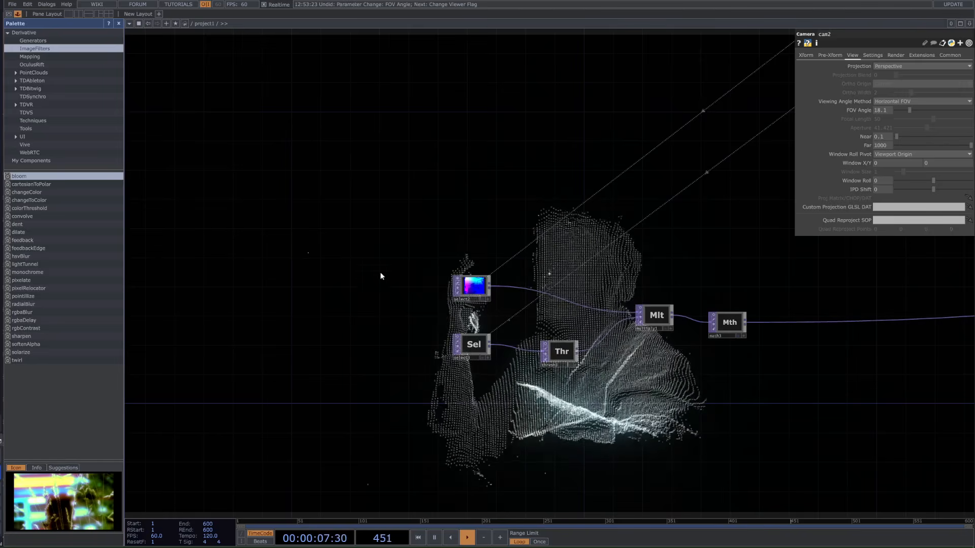
scroll(481, 288, up, 5)
drag(528, 320, 509, 329)
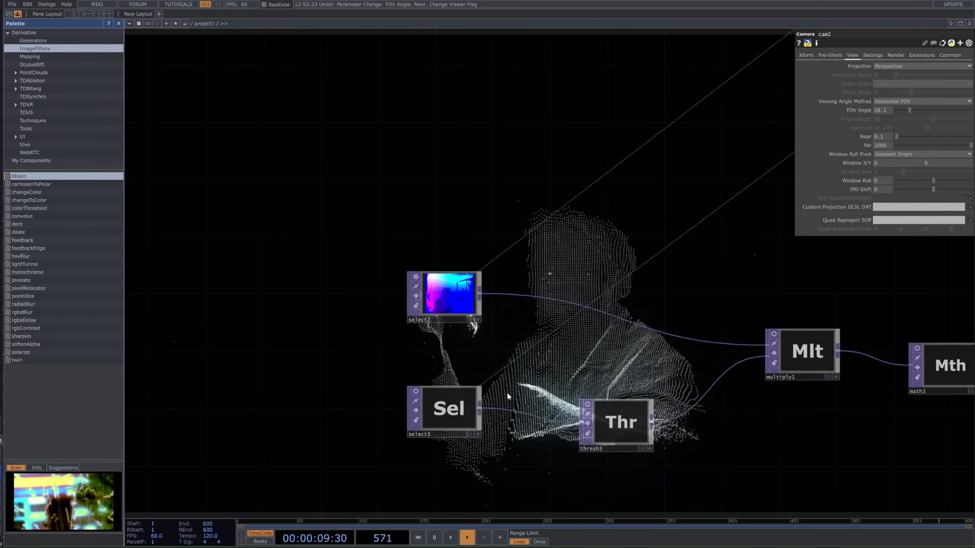
right_drag(510, 383, 462, 415)
drag(462, 415, 371, 421)
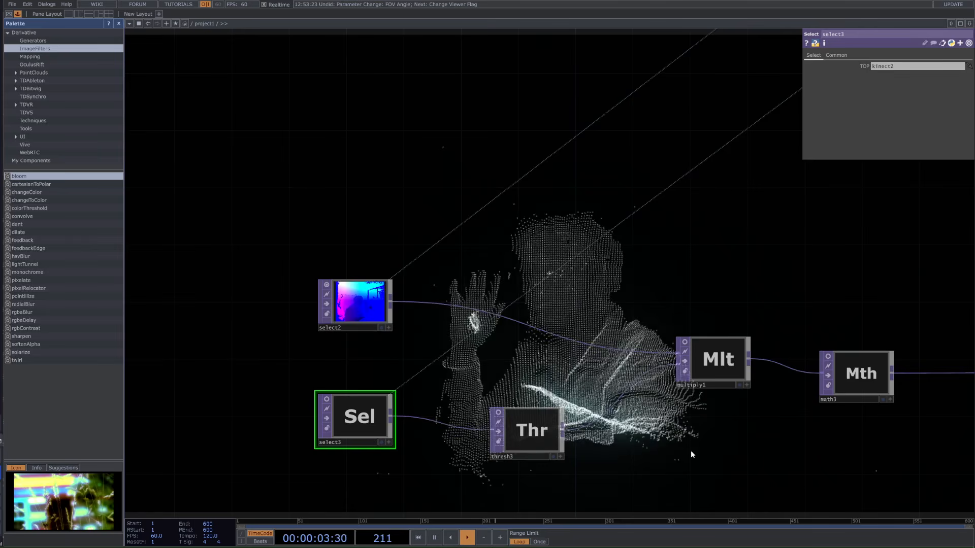
Review the lower particle network and select its nodes from the Add SOP through bloom1.
drag(692, 454, 304, 394)
scroll(505, 417, down, 7)
drag(234, 435, 564, 459)
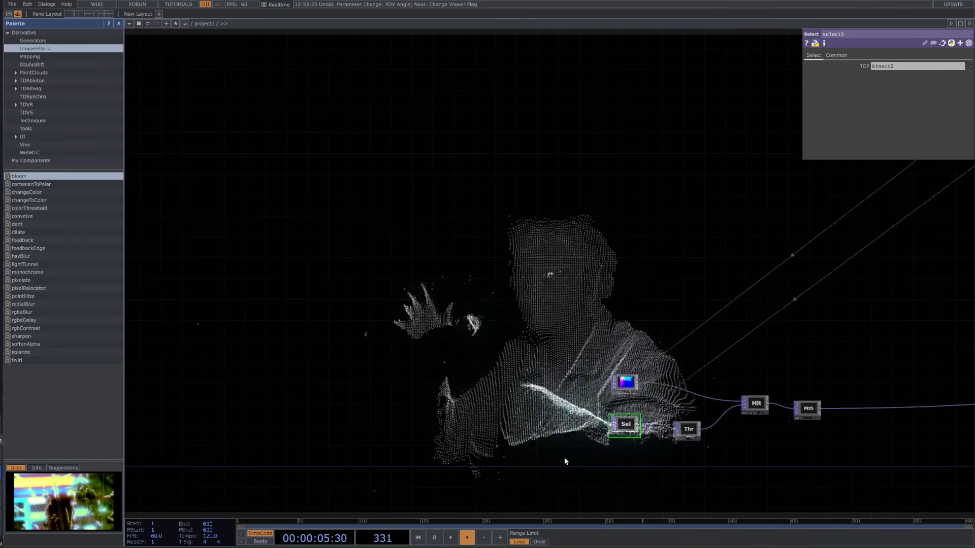
drag(606, 435, 364, 396)
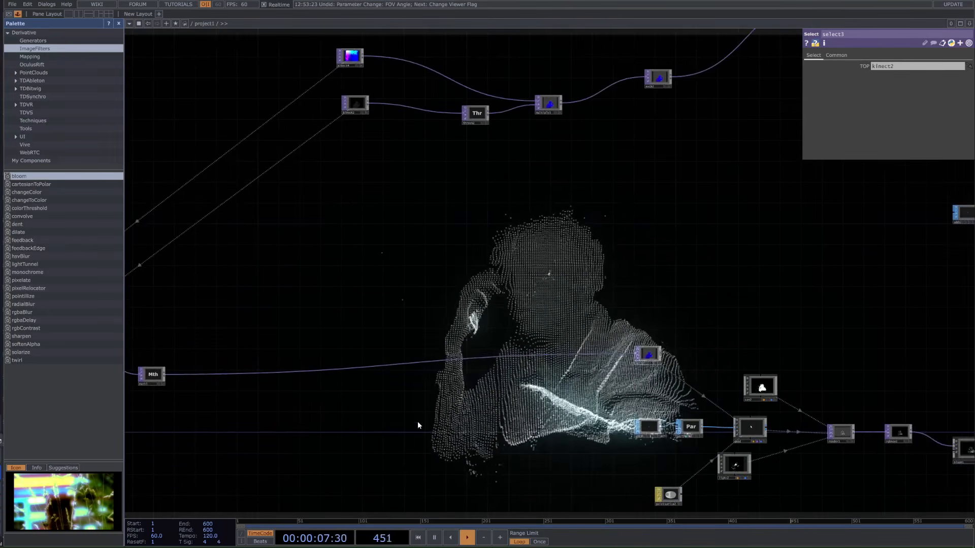
drag(877, 382, 719, 343)
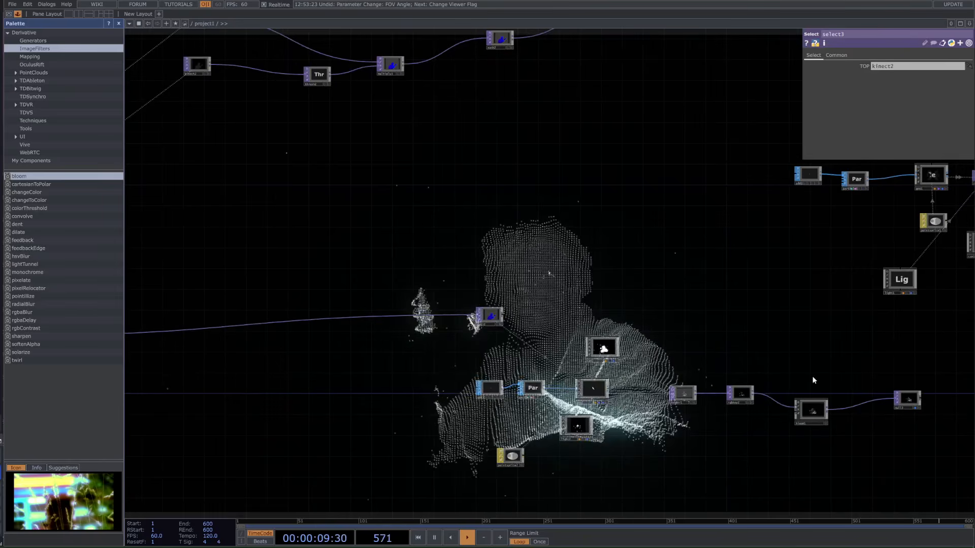
drag(779, 455, 470, 353)
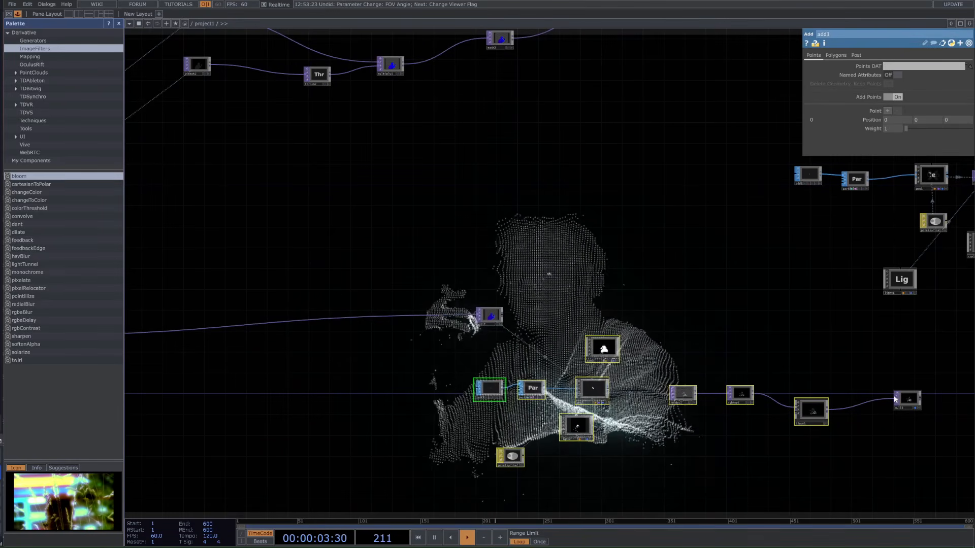
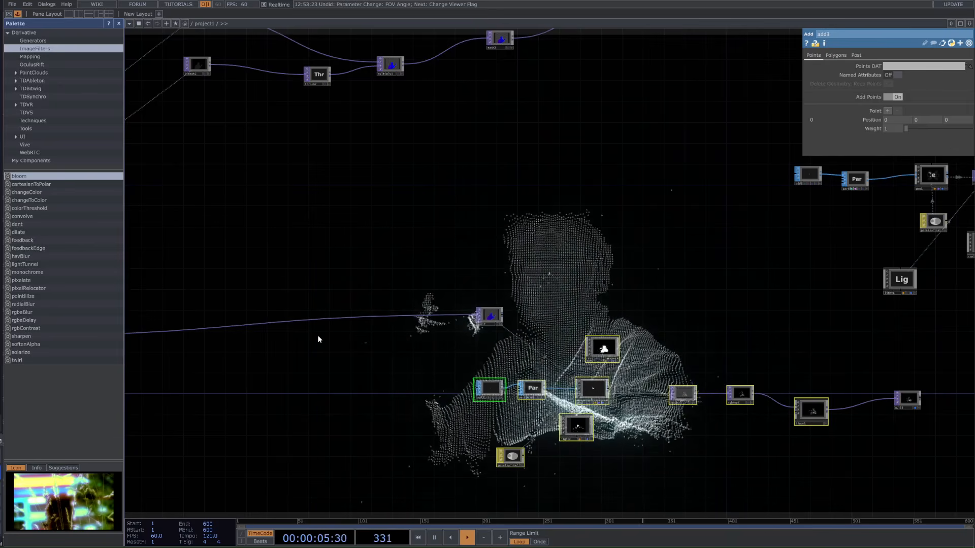
scroll(317, 339, down, 3)
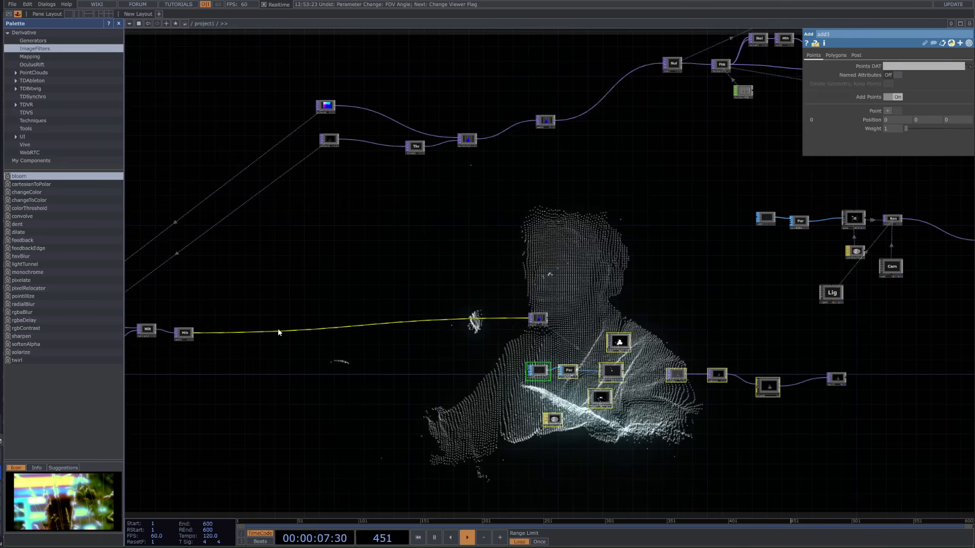
Review the network from the select TOPs through math3 to null2 and the instanced render chain ending in null3.
drag(265, 349, 320, 348)
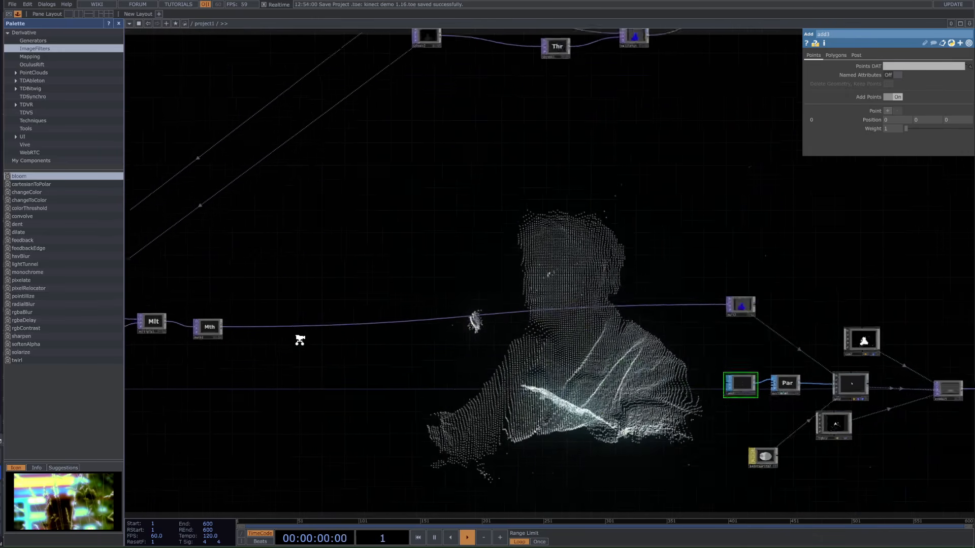
scroll(314, 365, up, 2)
scroll(325, 425, down, 3)
scroll(792, 272, down, 3)
drag(798, 271, 457, 299)
scroll(512, 285, down, 2)
drag(174, 309, 434, 275)
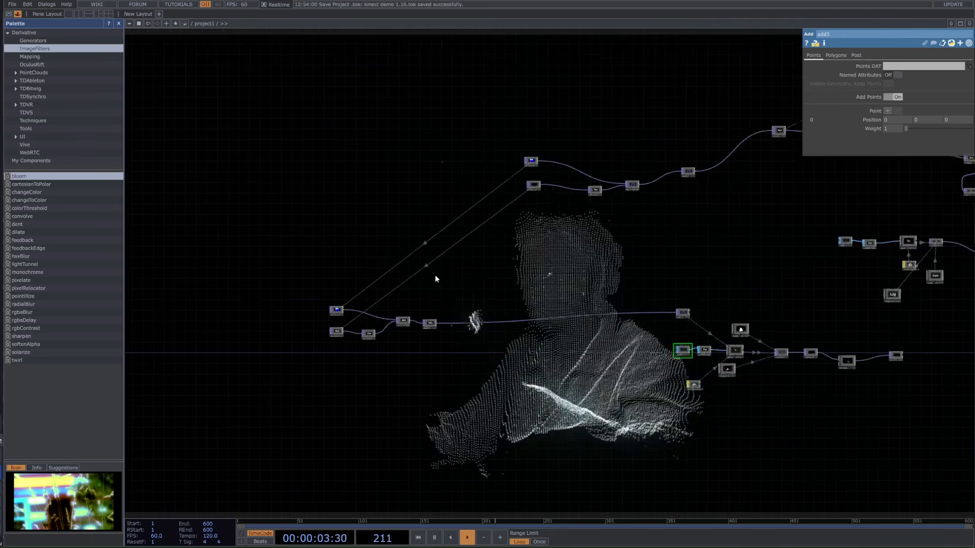
scroll(409, 316, up, 3)
scroll(516, 333, up, 1)
right_click(484, 332)
click(481, 331)
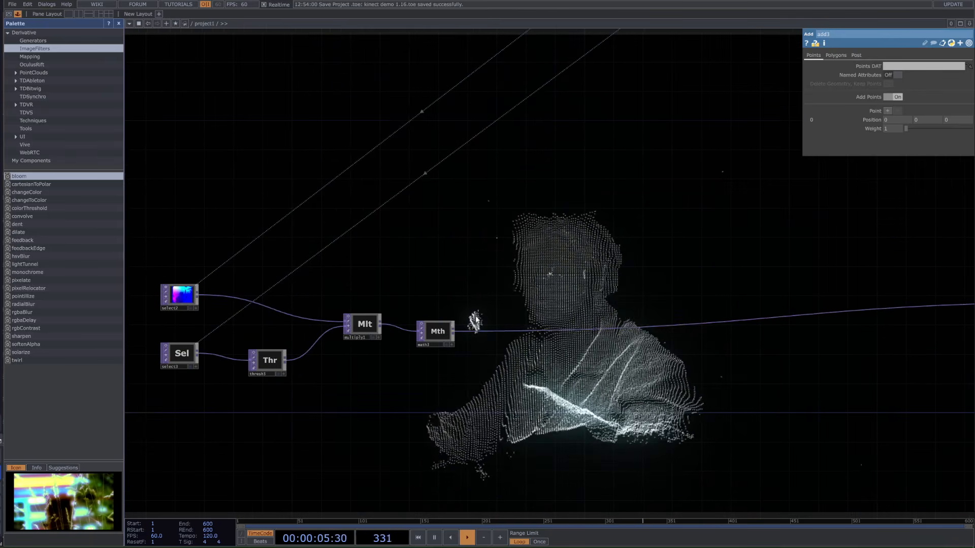
scroll(800, 338, down, 1)
drag(802, 339, 173, 301)
scroll(315, 321, down, 2)
scroll(683, 358, up, 1)
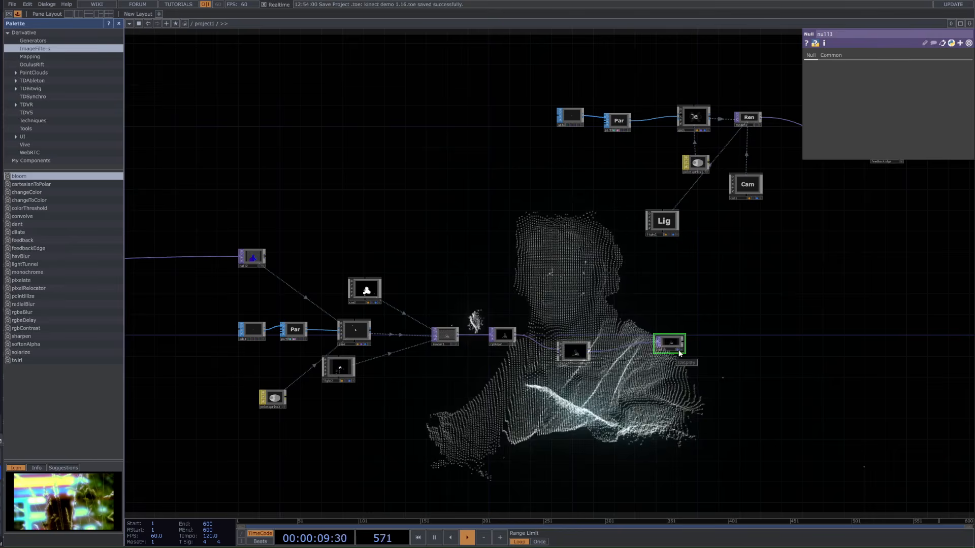
Turn off null3's background display and hide the palette browser.
click(678, 351)
drag(514, 283, 676, 300)
click(17, 14)
Insert a Feedback TOP on the connection between math3 and null2.
drag(94, 249, 303, 268)
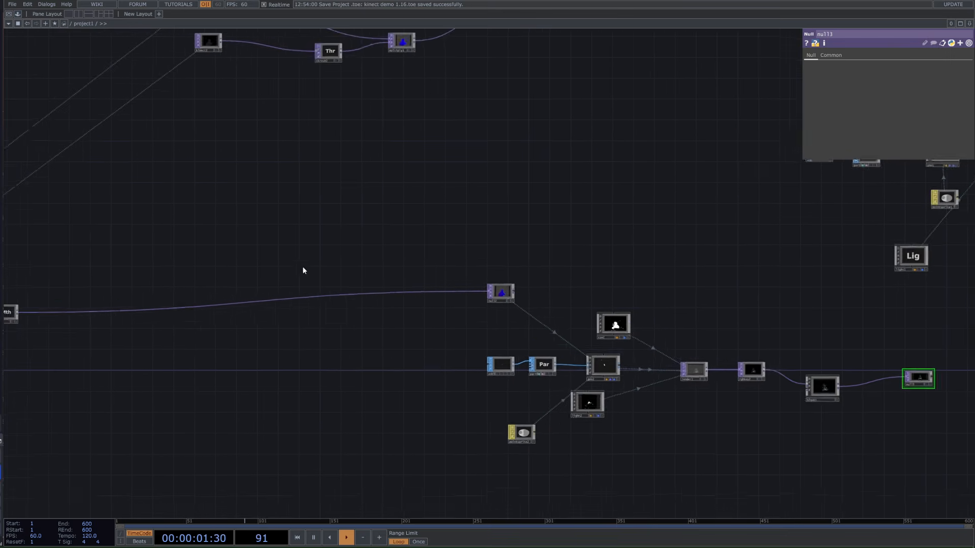
scroll(285, 279, down, 1)
scroll(262, 291, up, 2)
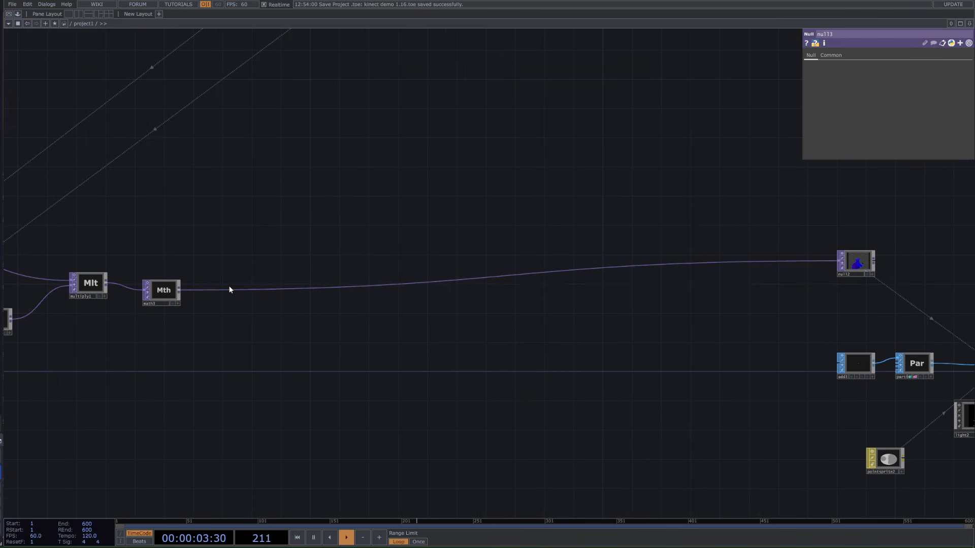
right_click(228, 290)
click(237, 280)
text(feed)
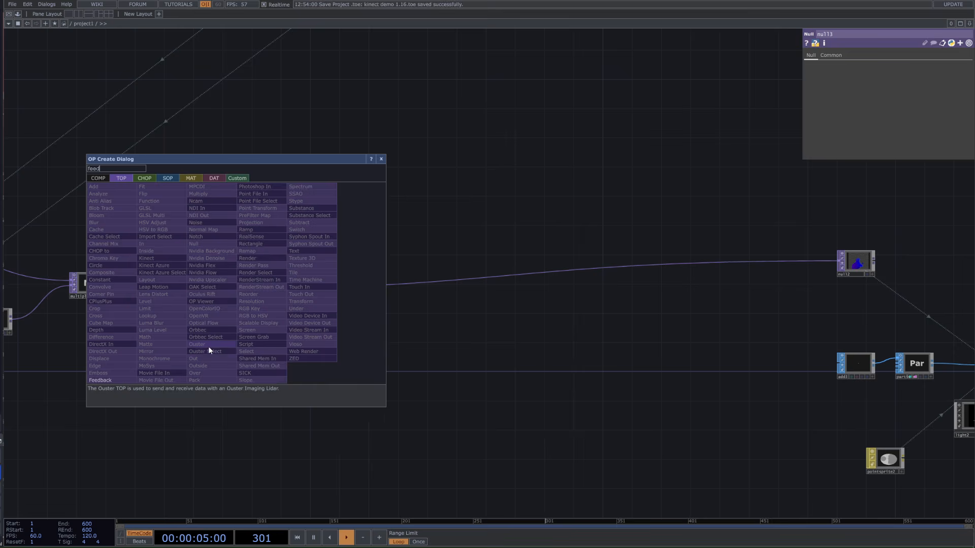
click(117, 380)
drag(308, 236, 285, 280)
Insert a Noise TOP between feedback2 and null2, placed above the main line.
drag(467, 248, 421, 279)
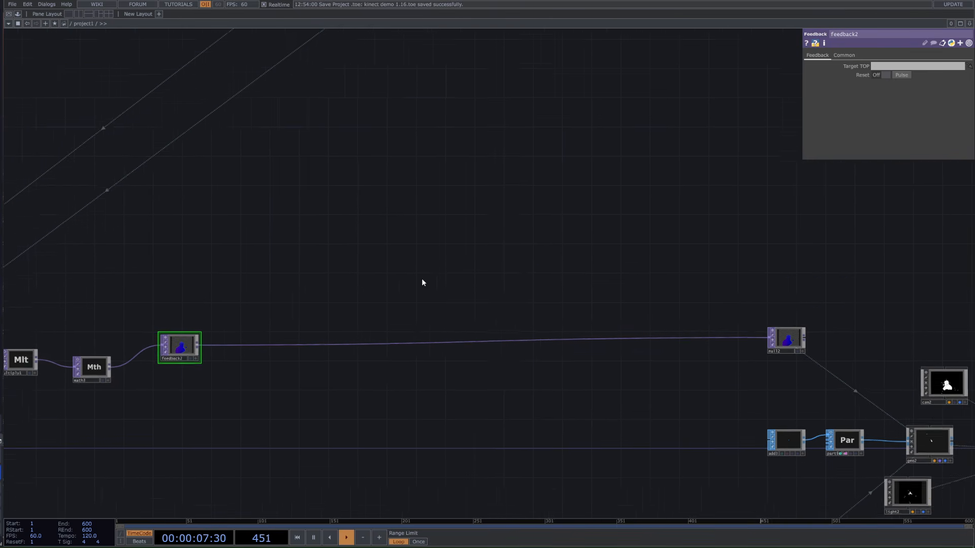
scroll(422, 279, down, 1)
drag(530, 231, 466, 278)
scroll(464, 277, down, 1)
drag(379, 286, 374, 291)
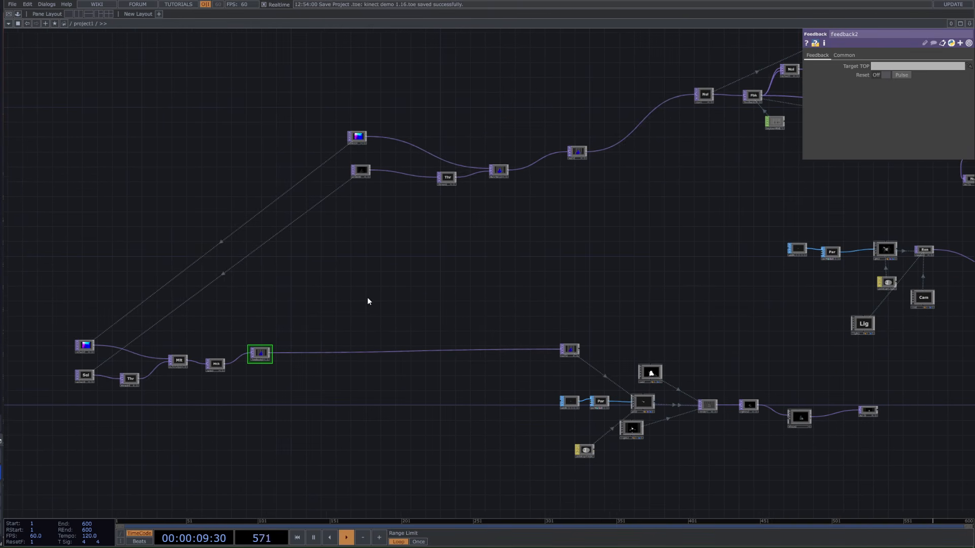
scroll(251, 355, up, 2)
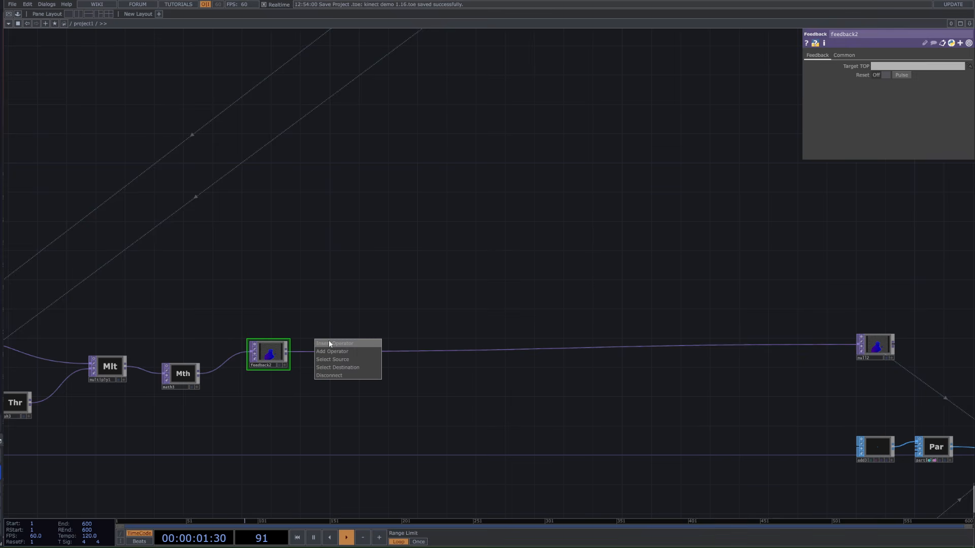
click(329, 343)
click(306, 281)
click(326, 273)
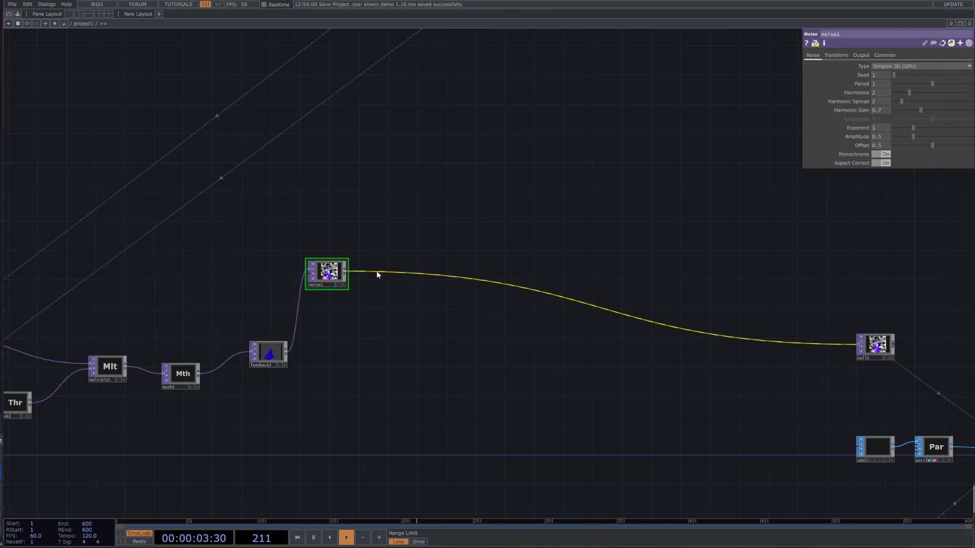
Insert a Math TOP directly after noise1 on the connection to null2.
click(400, 262)
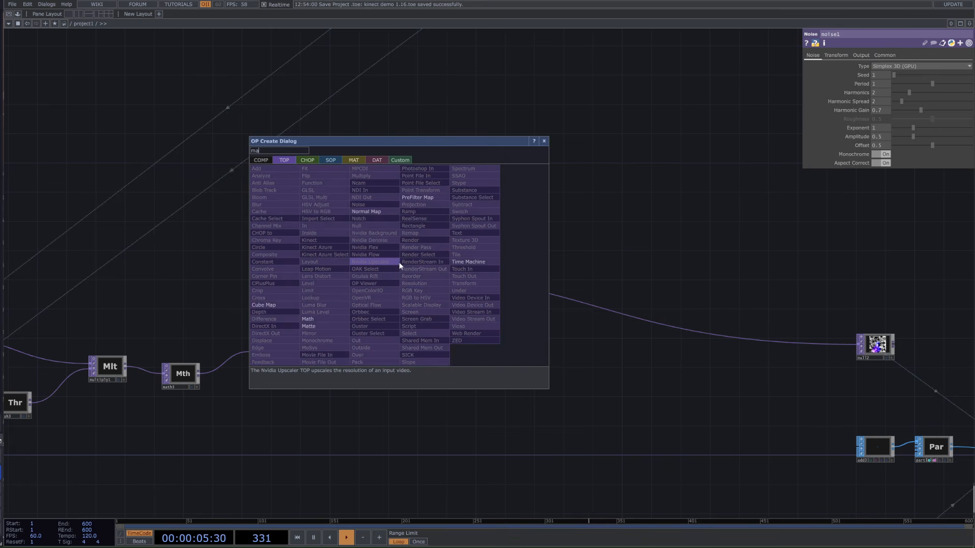
click(333, 319)
click(401, 273)
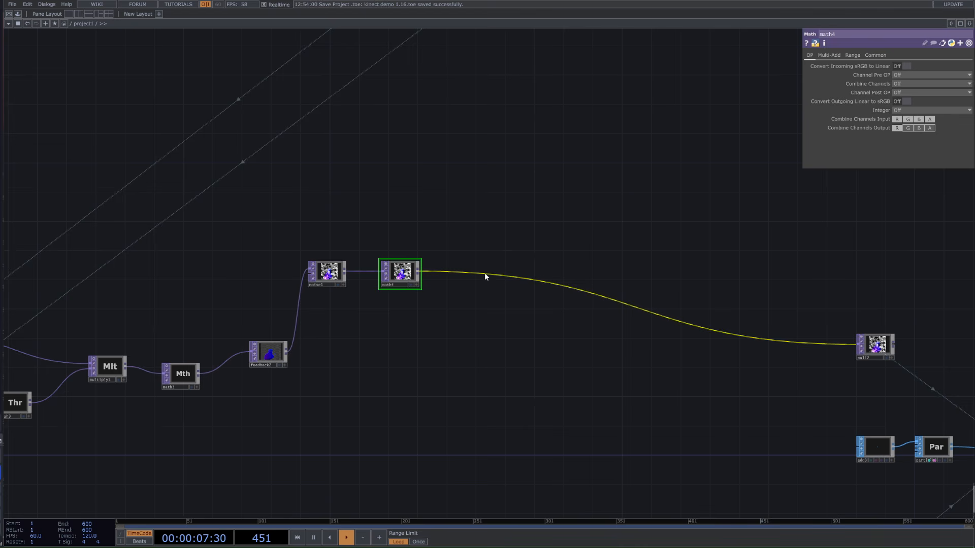
Insert an Add TOP between math4 and null2, placed lower, near the level of feedback2.
key(h)
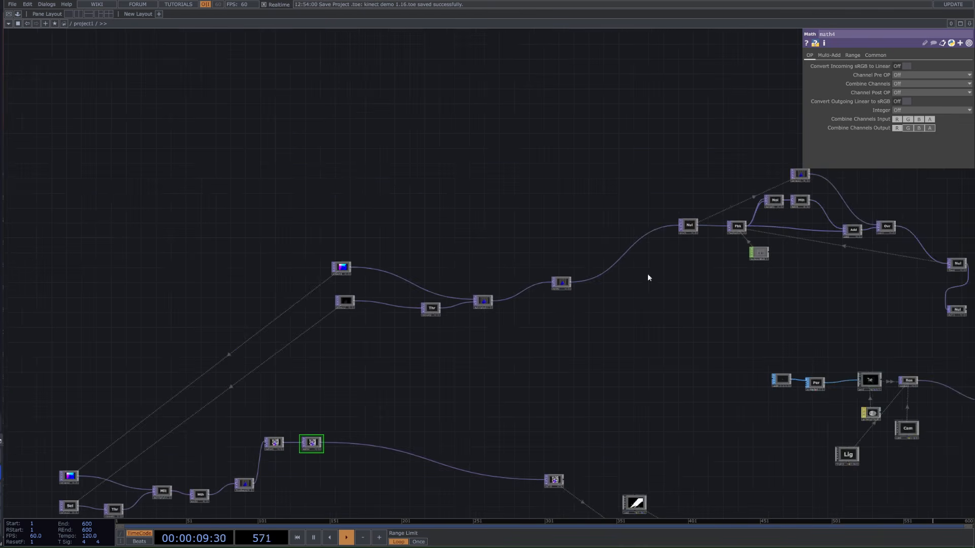
drag(384, 380, 520, 273)
scroll(503, 346, up, 5)
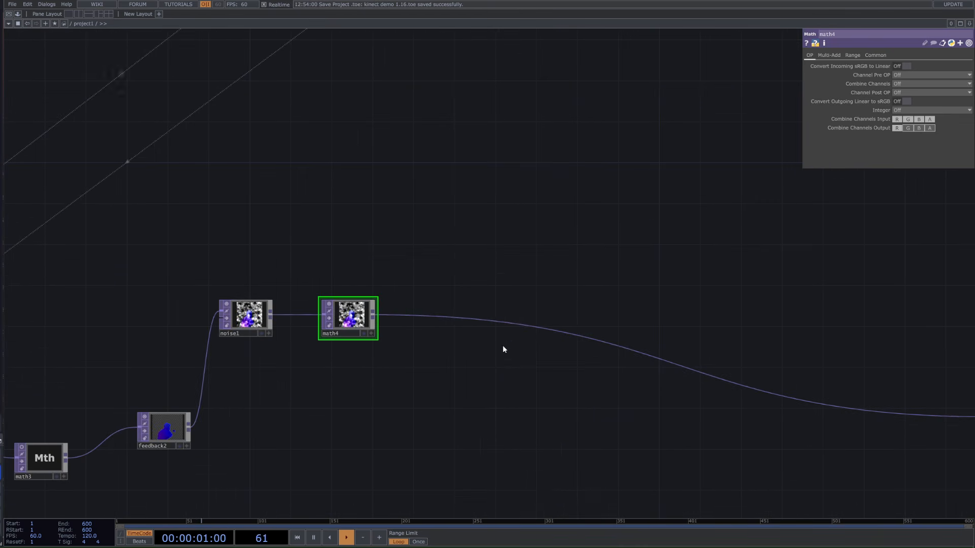
right_click(548, 329)
click(556, 328)
click(548, 342)
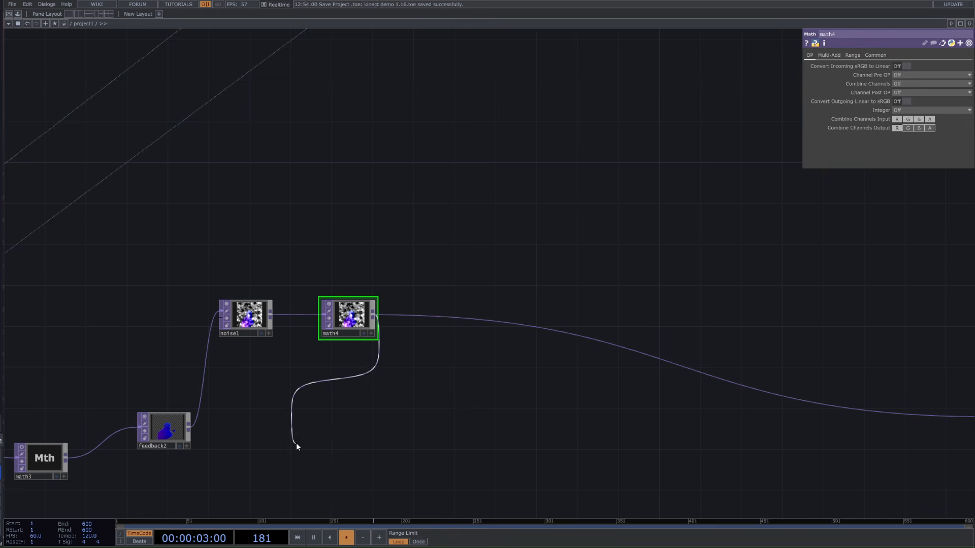
click(584, 327)
text(add)
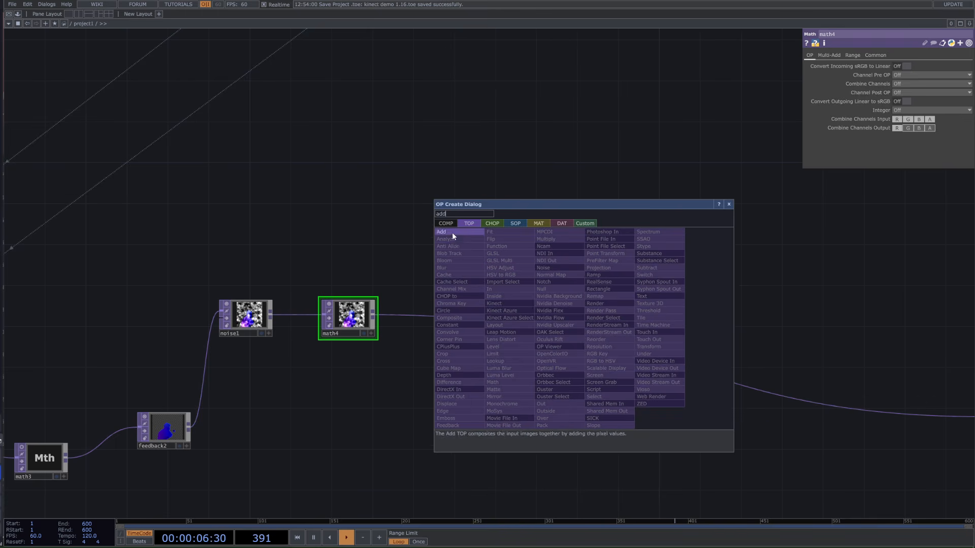
click(452, 233)
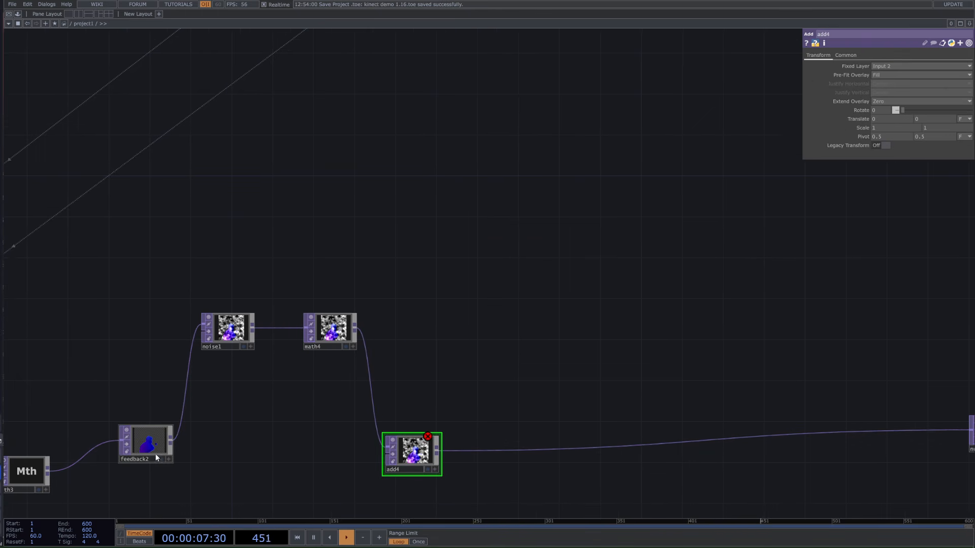
Connect feedback2 to the second input of add4 and also to the second input of noise1.
drag(535, 370, 411, 382)
scroll(467, 363, down, 4)
drag(467, 362, 439, 363)
drag(510, 330, 424, 383)
scroll(163, 437, up, 6)
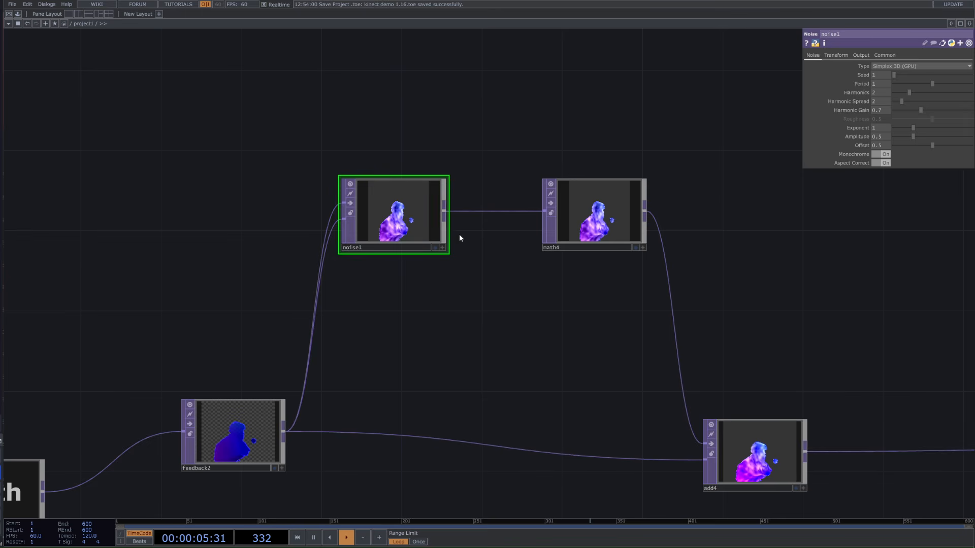
drag(496, 330, 498, 335)
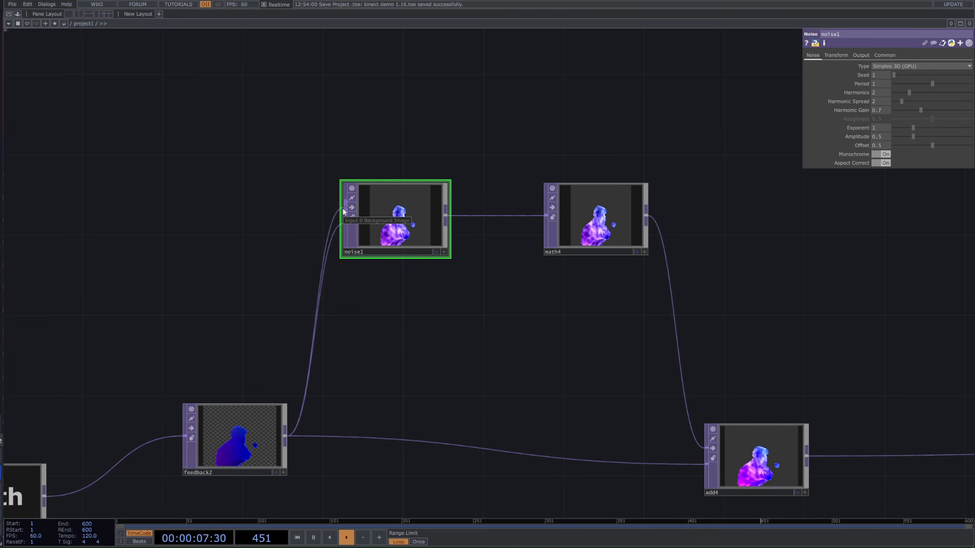
Compare the new feedback chain with the original upper network's feedback, noise, math, add and over loop.
scroll(584, 365, down, 5)
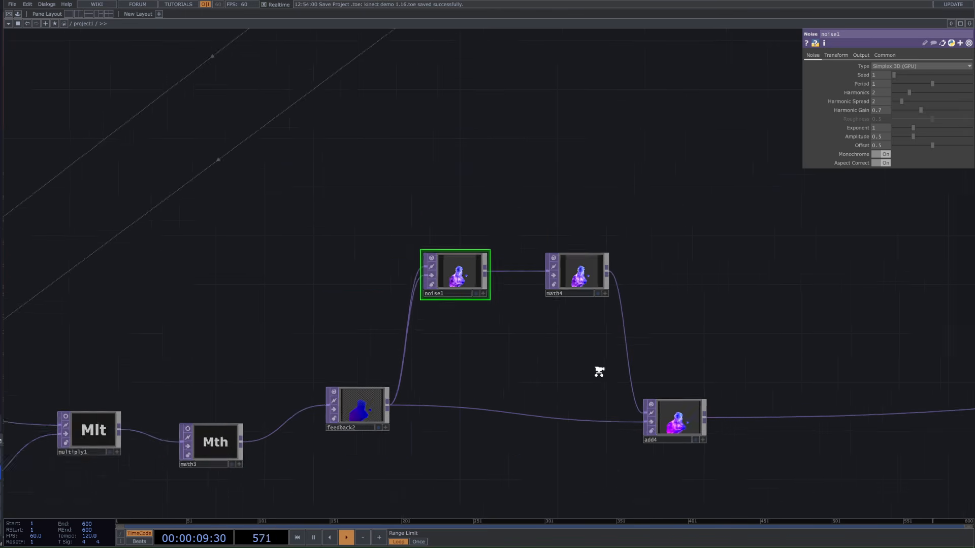
scroll(766, 389, down, 6)
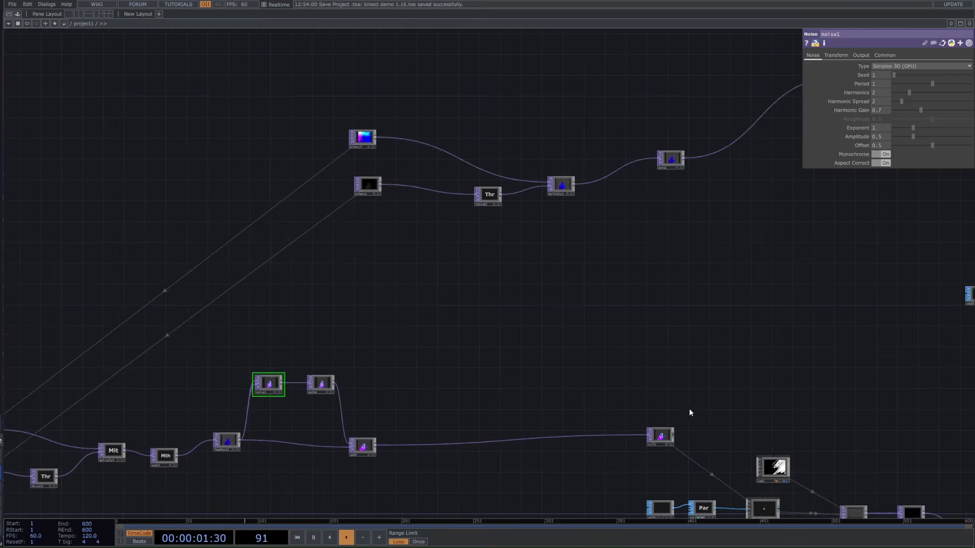
scroll(773, 155, up, 2)
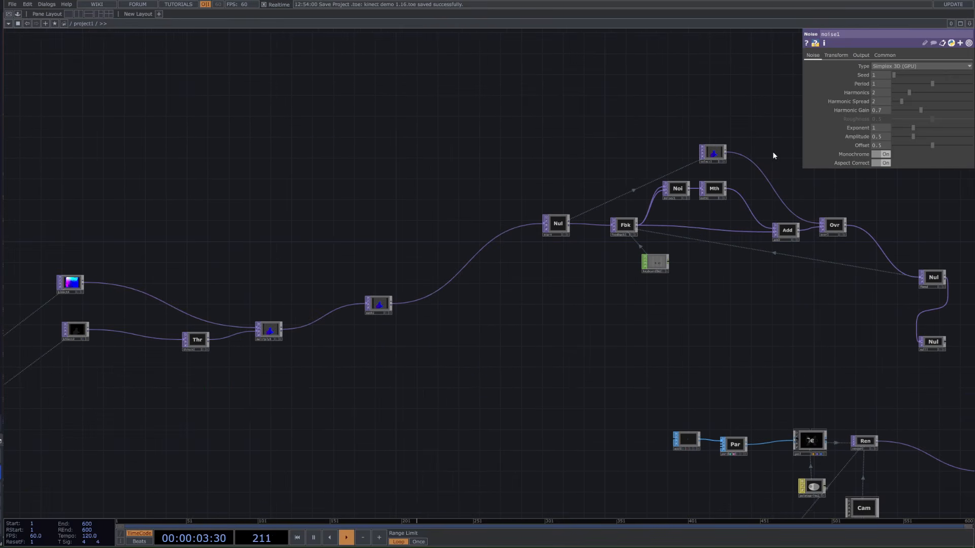
drag(299, 414, 544, 271)
drag(463, 412, 296, 494)
scroll(346, 453, down, 2)
drag(314, 460, 321, 453)
drag(125, 472, 289, 335)
scroll(290, 335, up, 3)
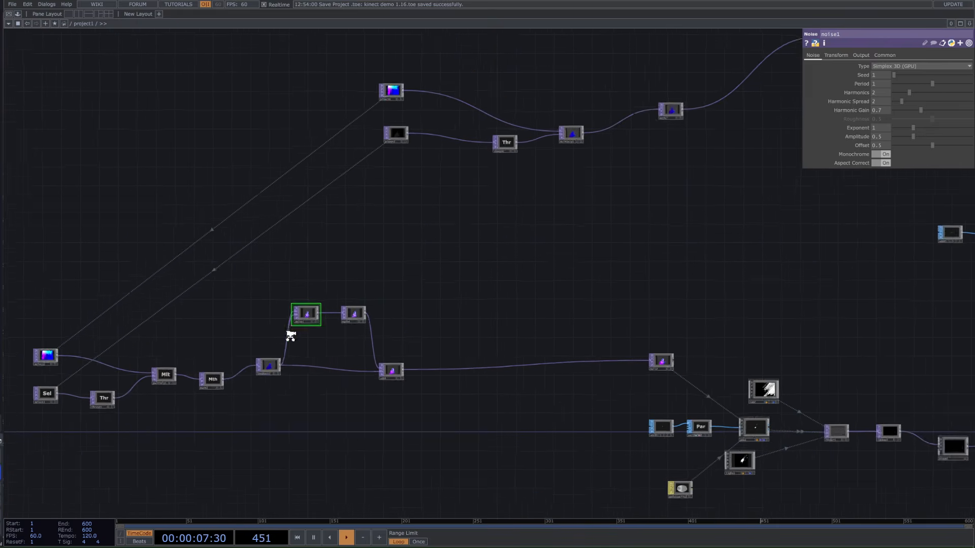
drag(491, 326, 382, 404)
drag(538, 371, 746, 306)
scroll(396, 406, down, 5)
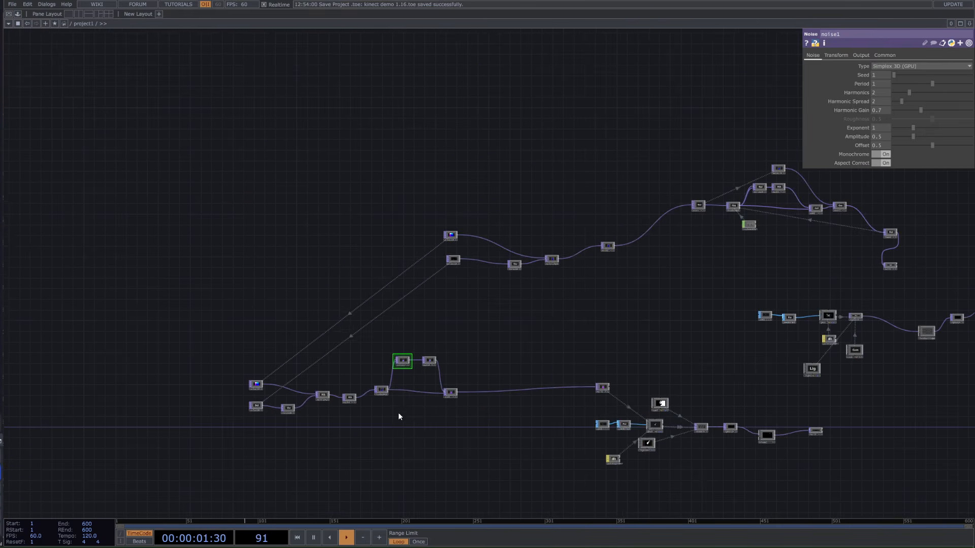
Select feedback2, noise1, math4 and add4 and move the group upward above math3.
scroll(391, 417, up, 6)
drag(389, 418, 338, 388)
scroll(335, 386, up, 1)
scroll(307, 369, up, 2)
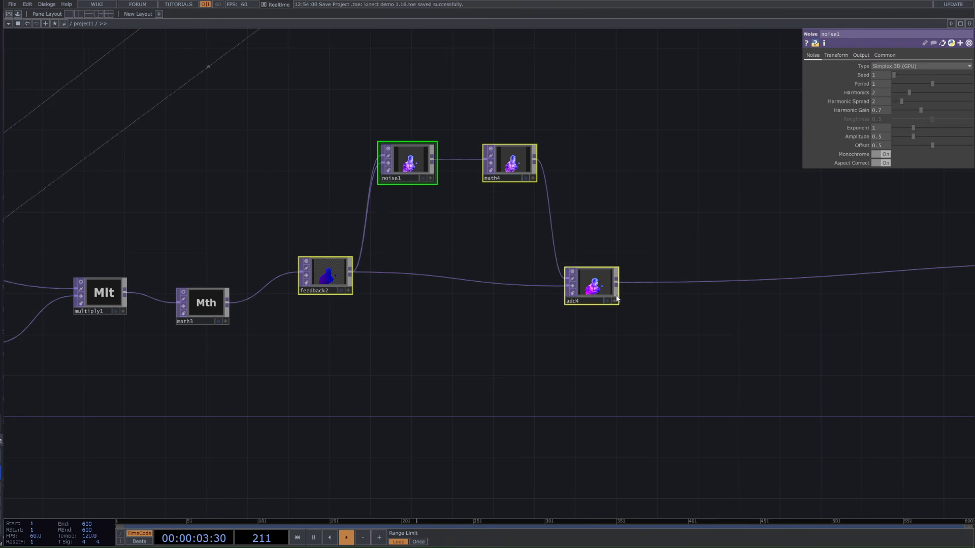
drag(617, 300, 635, 246)
Insert an Over TOP between add4 and null2, placed below add4.
right_click(709, 230)
click(727, 218)
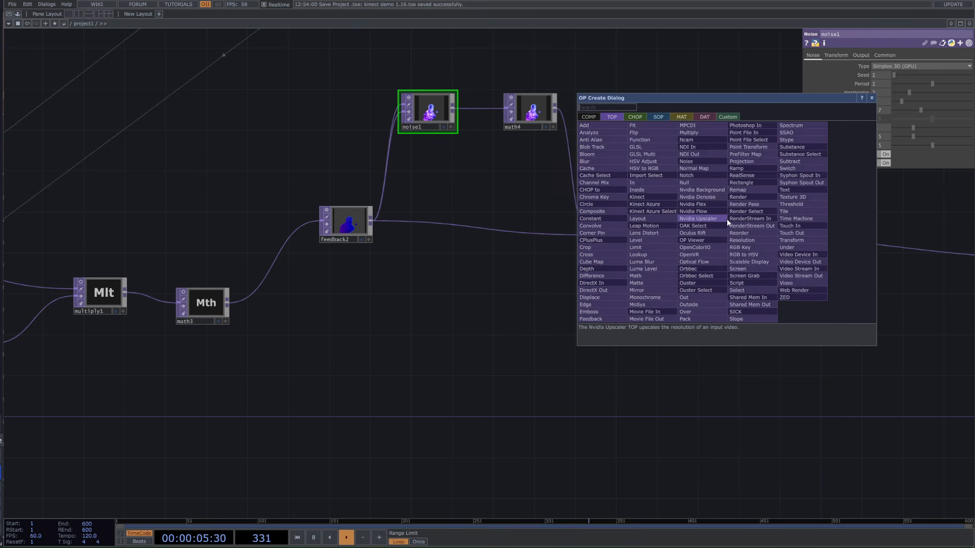
text(over)
click(708, 312)
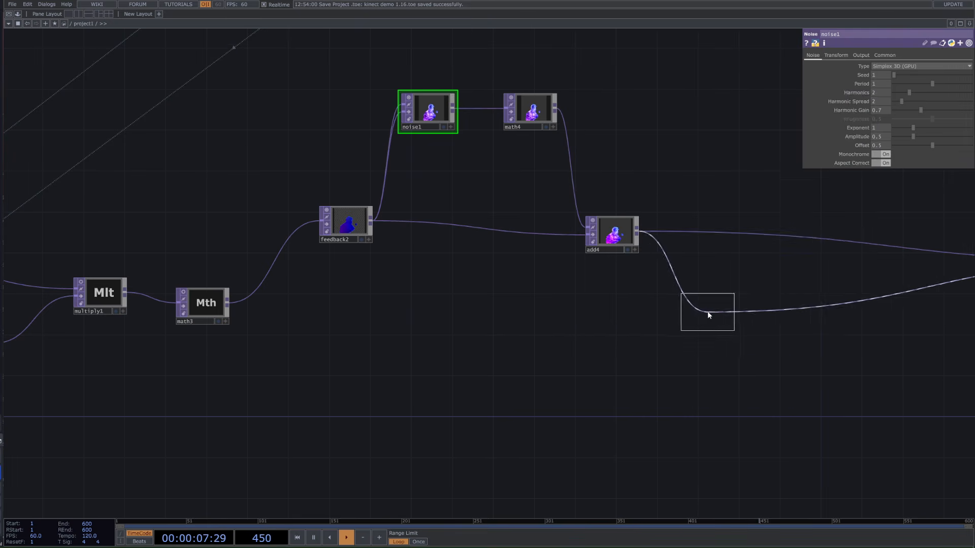
click(707, 315)
Rewire over2 so math3 feeds its first input and add4 feeds its second input.
click(415, 111)
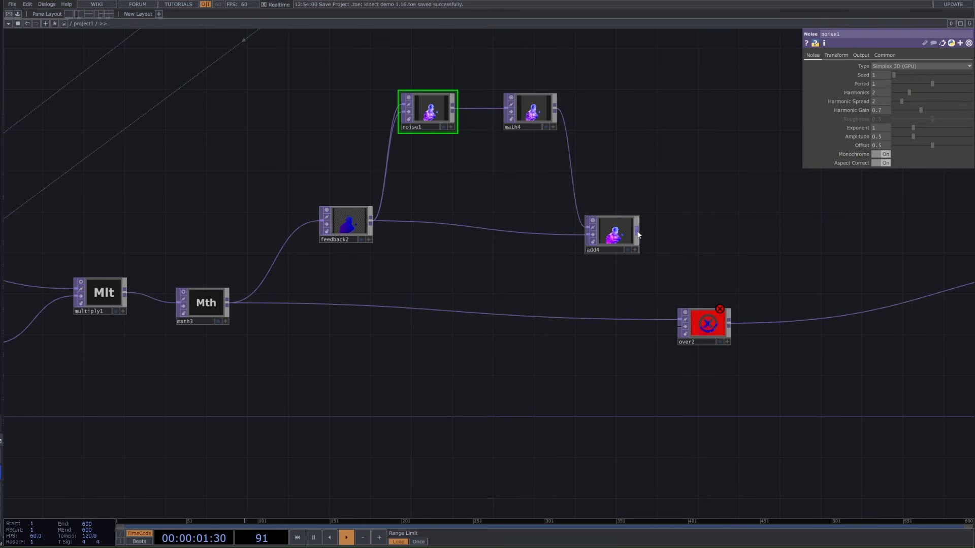
click(696, 316)
scroll(750, 294, up, 6)
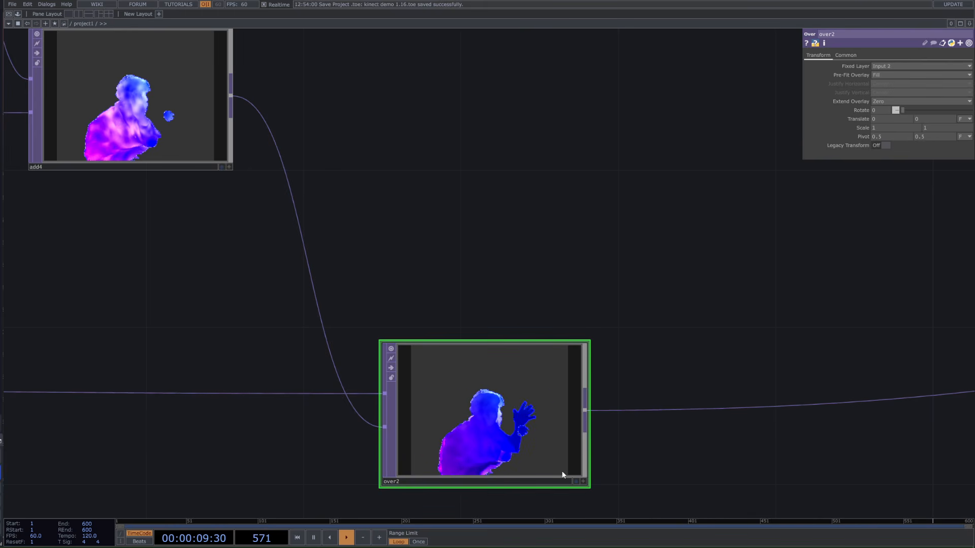
scroll(634, 396, down, 8)
drag(486, 349, 356, 347)
drag(212, 291, 776, 241)
scroll(531, 340, up, 4)
scroll(548, 426, up, 3)
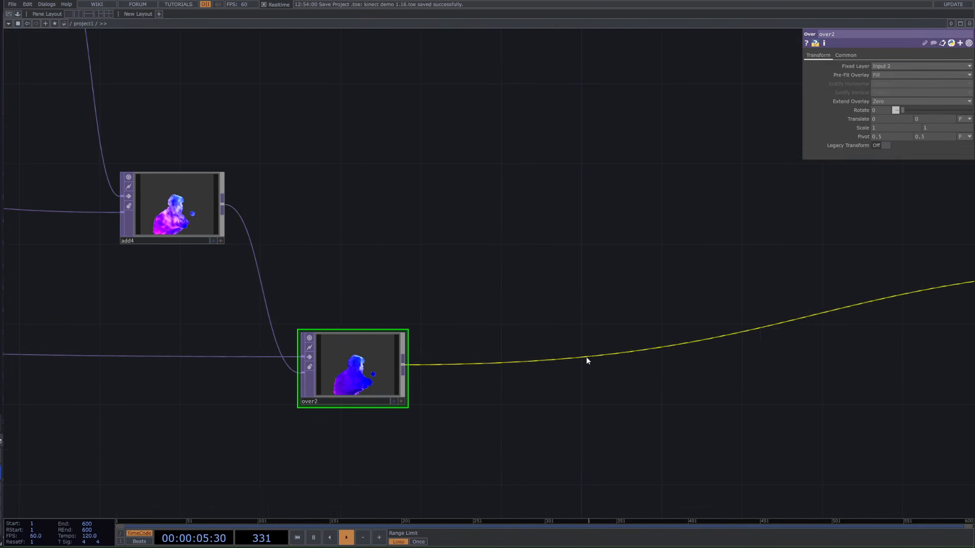
right_click(588, 358)
click(598, 346)
text(null)
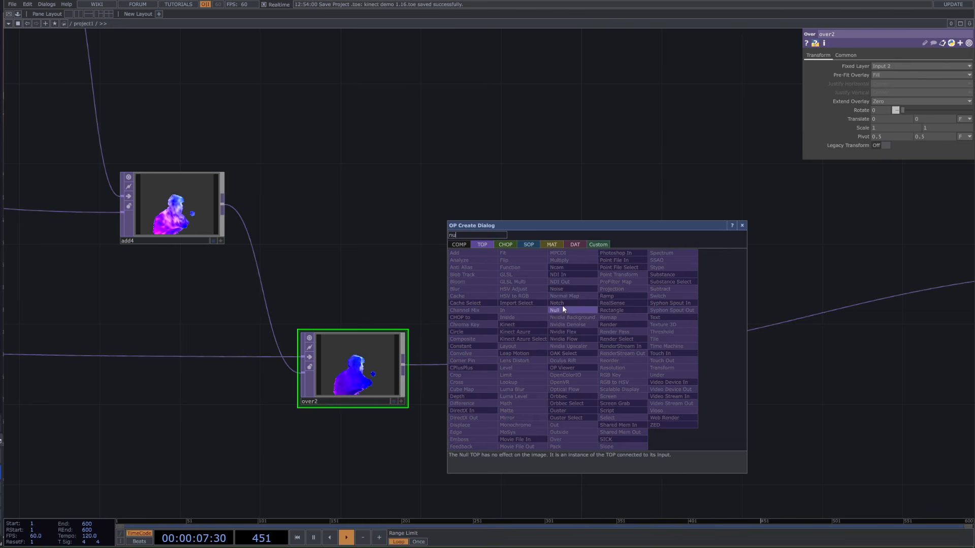
click(562, 305)
click(564, 346)
key(ctrl+z)
Insert a Null TOP between over2 and null2.
right_click(471, 363)
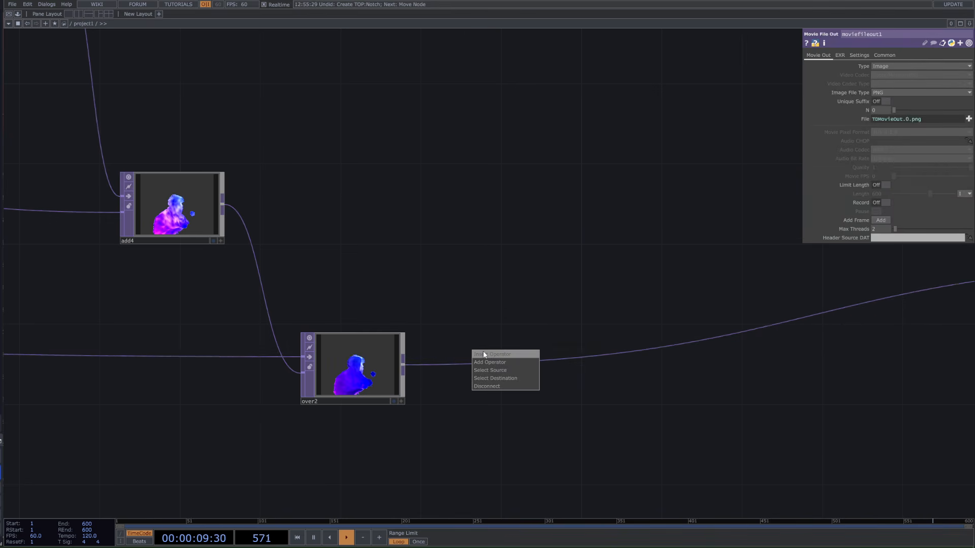
click(483, 351)
click(456, 321)
click(571, 391)
scroll(573, 393, down, 3)
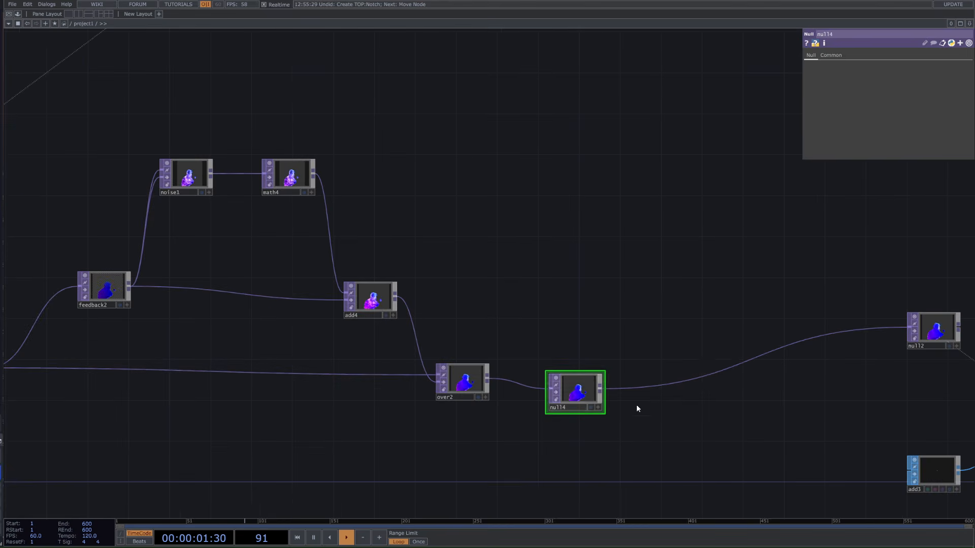
Rearrange over2 and null4 beside add4, and set null4 as the Target TOP of feedback2.
drag(636, 408, 687, 313)
drag(527, 293, 537, 253)
drag(668, 352, 782, 324)
drag(730, 278, 275, 176)
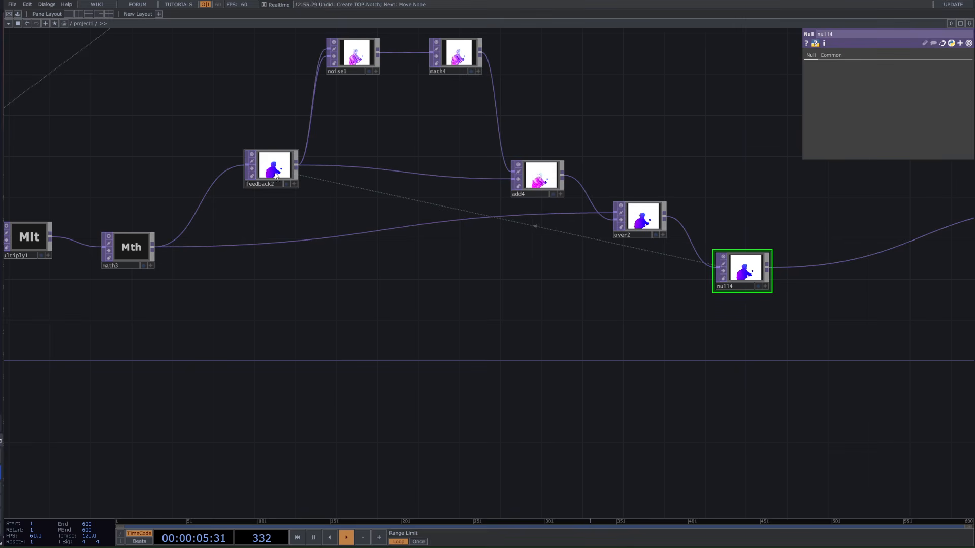
Move null4 further below and to the right of over2.
drag(520, 282, 500, 343)
drag(711, 325, 762, 375)
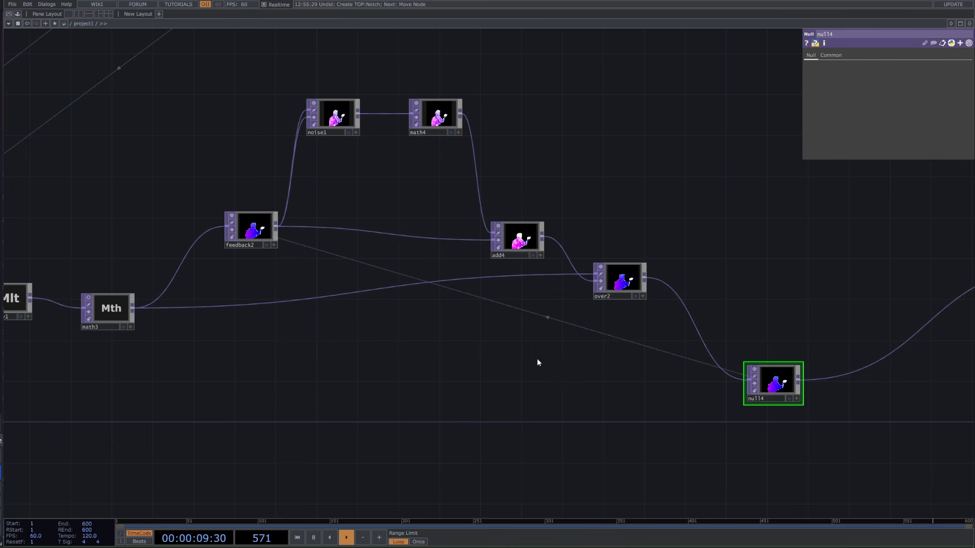
scroll(406, 378, down, 10)
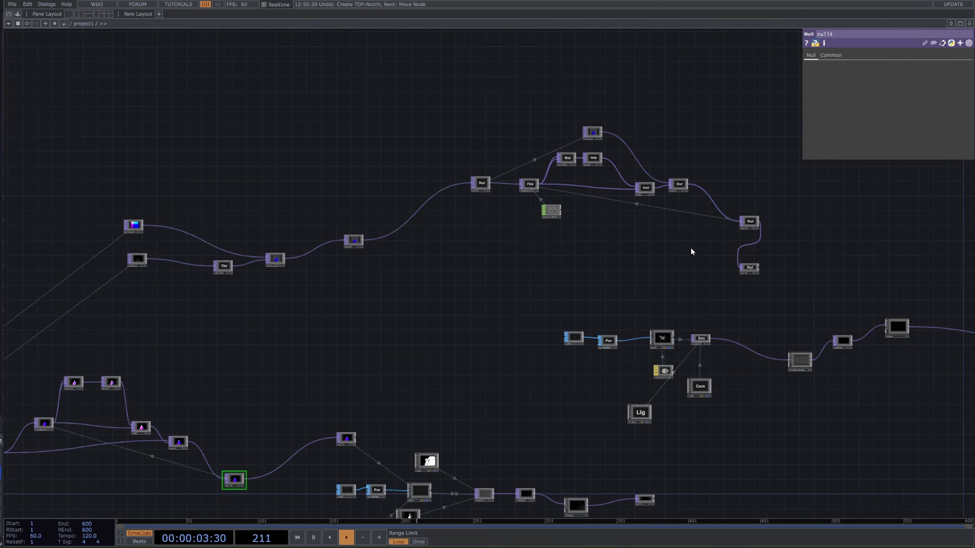
Copy noise21 and math1 from the original feedback loop and paste the pair just above noise1 and math4.
scroll(463, 372, up, 5)
drag(195, 449, 578, 299)
click(324, 178)
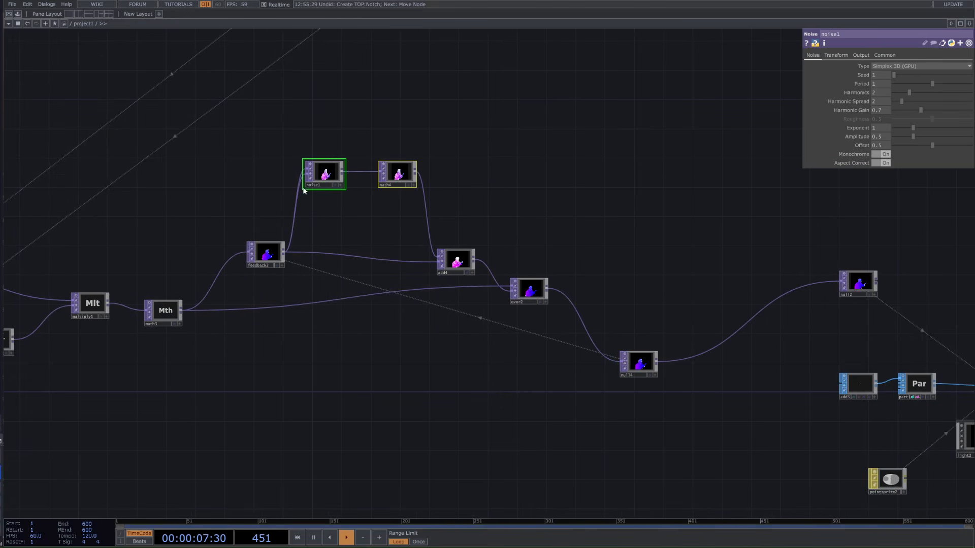
click(399, 172)
scroll(543, 224, down, 5)
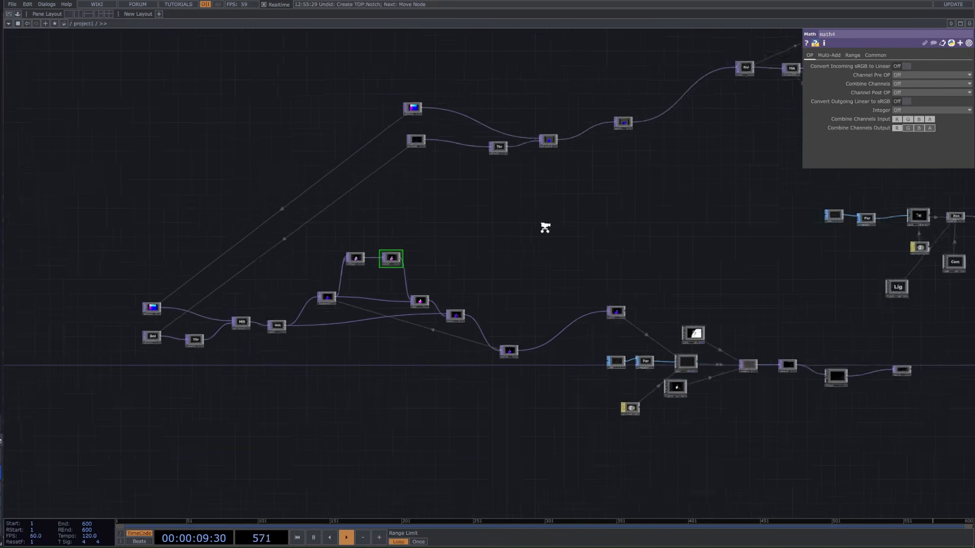
drag(710, 110, 708, 111)
key(ctrl+c)
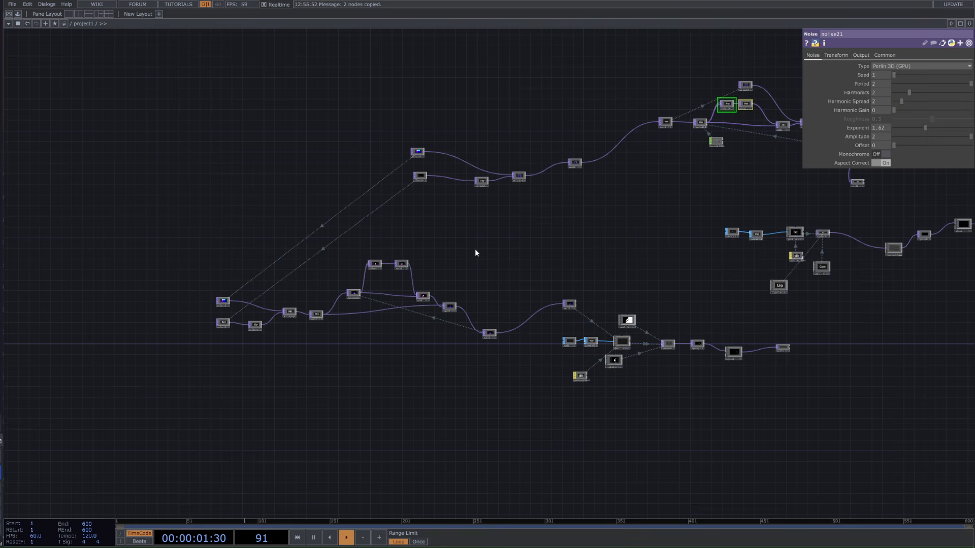
scroll(370, 244, up, 8)
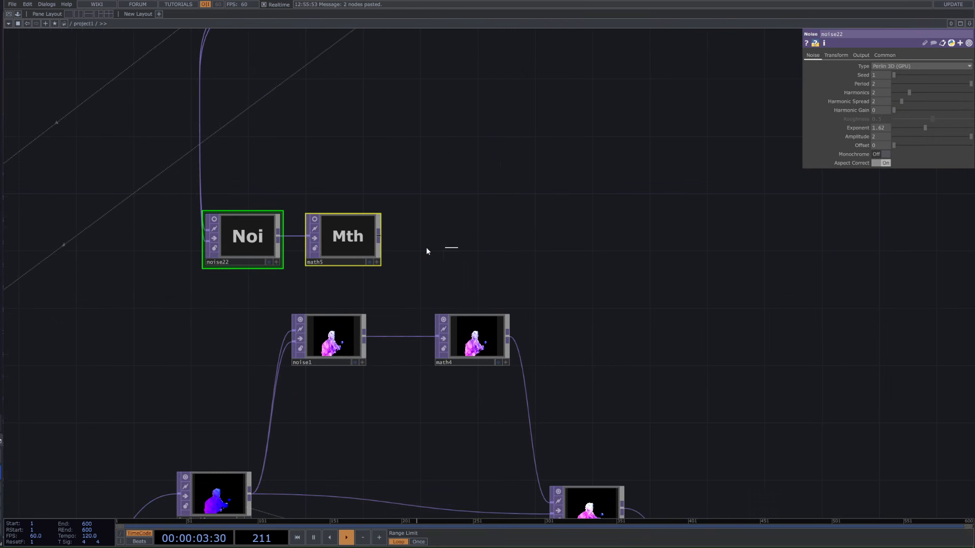
drag(254, 245, 369, 249)
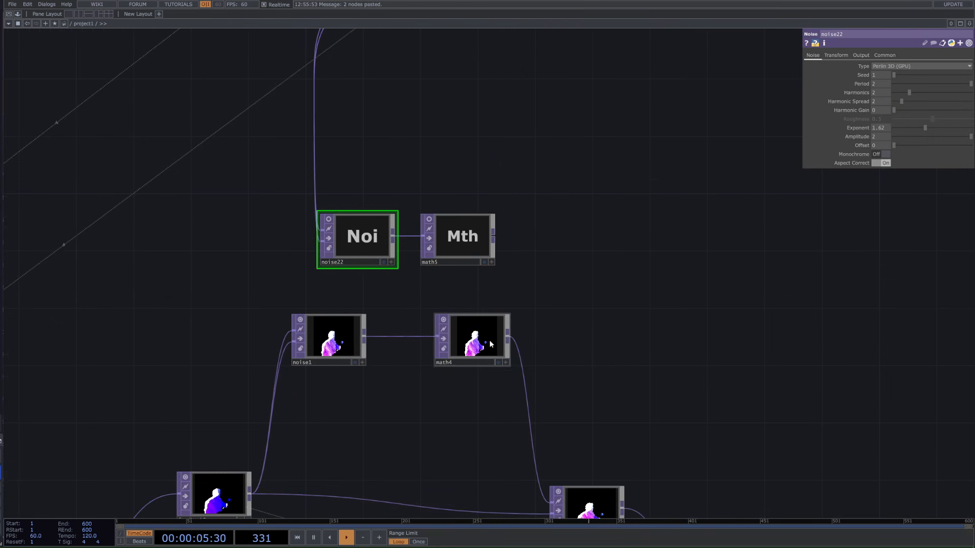
Set the Multi-Add Multiply of math4 to 0.001.
click(456, 348)
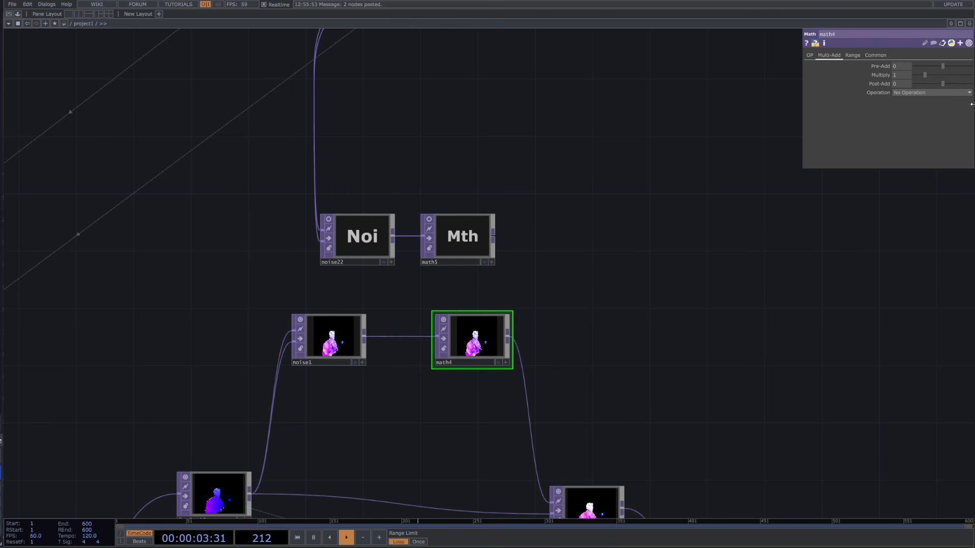
drag(565, 325, 574, 333)
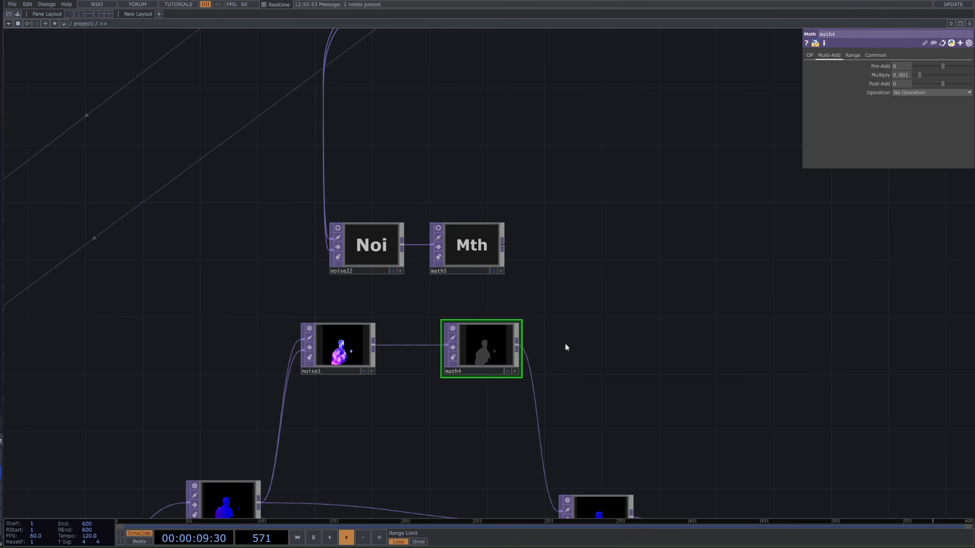
scroll(566, 347, down, 4)
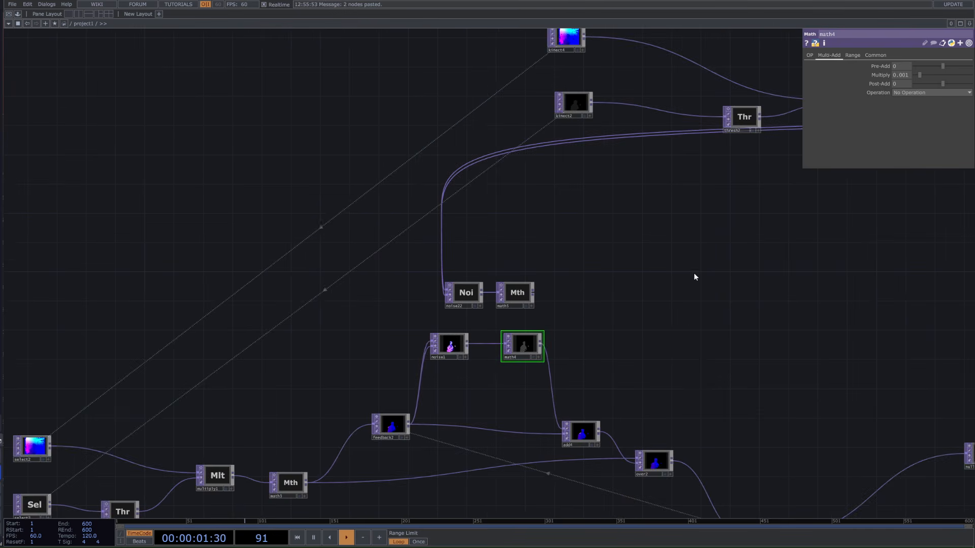
Turn off the bypass on geo1 in the original network and display the purple_crt output as the network background.
scroll(696, 276, down, 5)
drag(685, 261, 55, 248)
scroll(744, 233, up, 5)
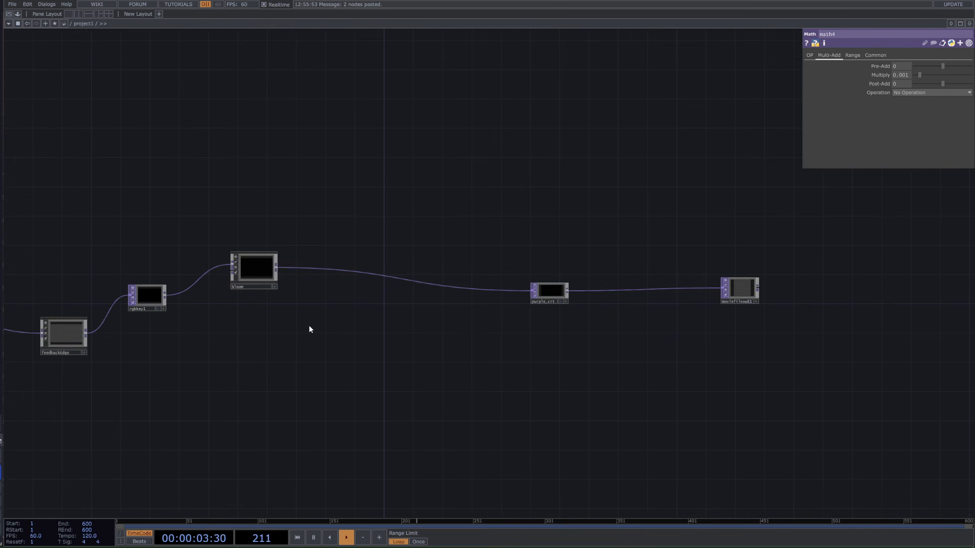
drag(311, 329, 681, 357)
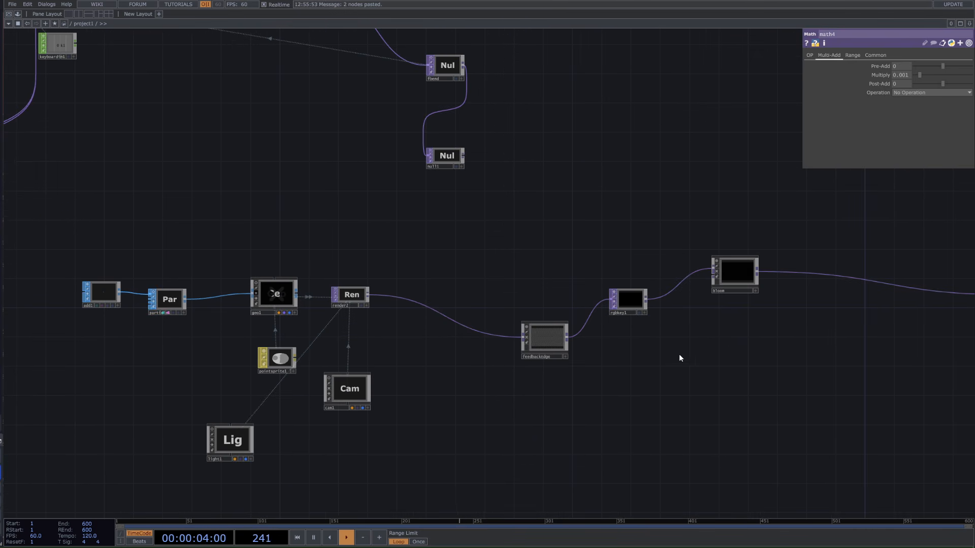
click(255, 293)
drag(367, 363, 215, 357)
drag(808, 416, 574, 436)
scroll(872, 336, down, 3)
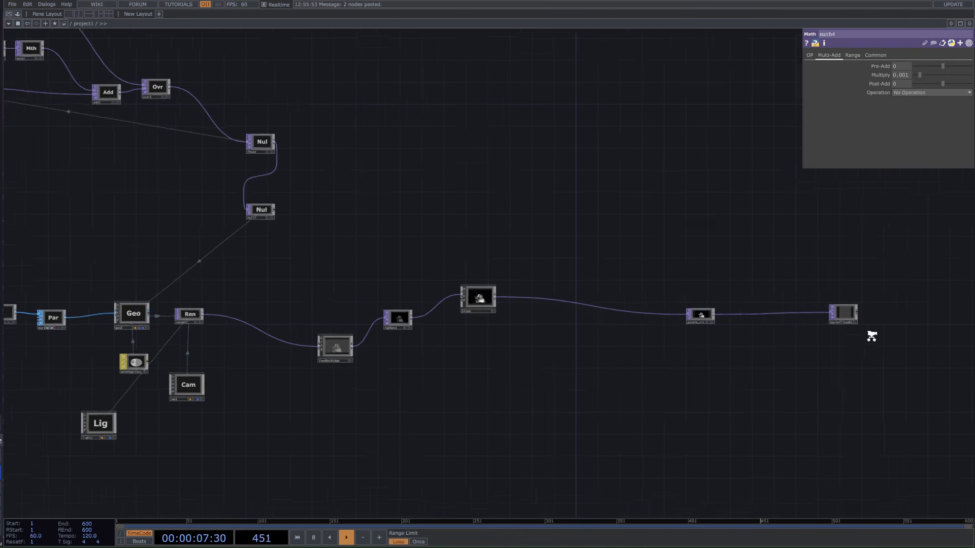
middle_drag(872, 336, 876, 331)
click(711, 325)
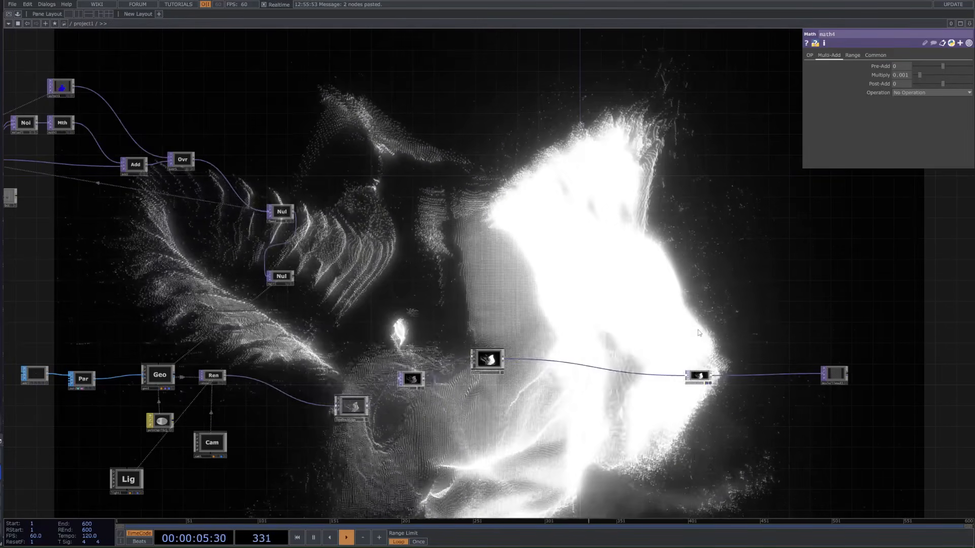
Examine the original feedback, noise and math chain against the rendered particles, and turn off the purple_crt background display.
drag(247, 287, 471, 314)
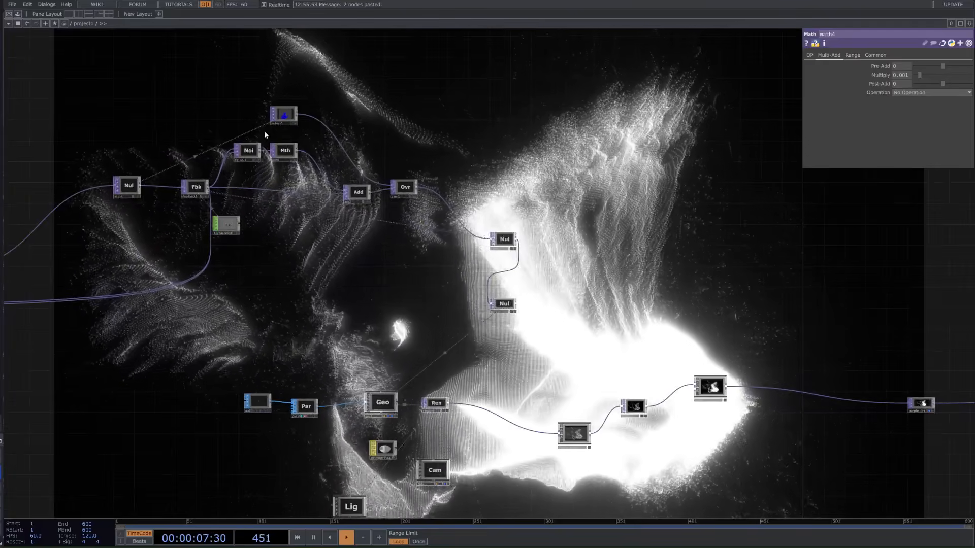
click(274, 153)
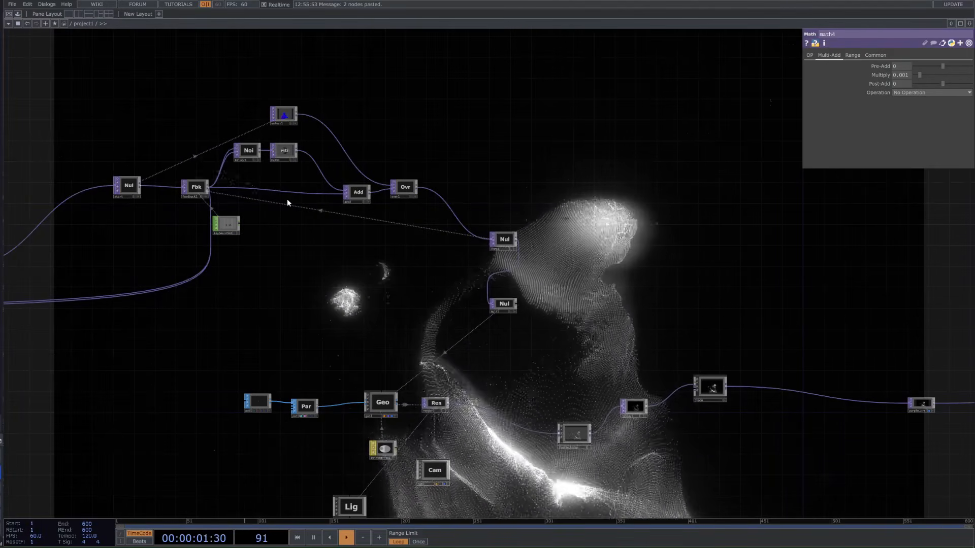
scroll(269, 153, up, 3)
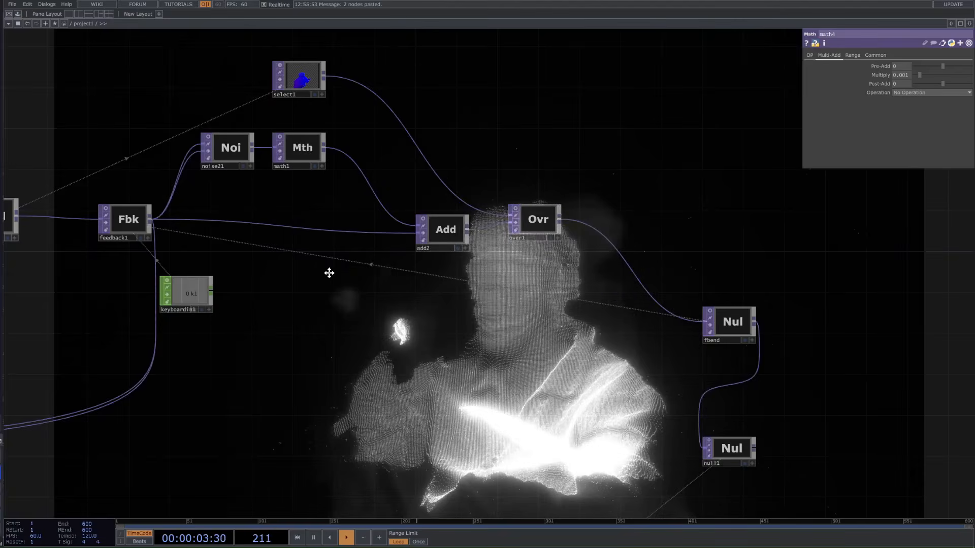
scroll(329, 274, down, 3)
scroll(484, 214, down, 3)
drag(853, 378, 408, 194)
scroll(611, 181, up, 1)
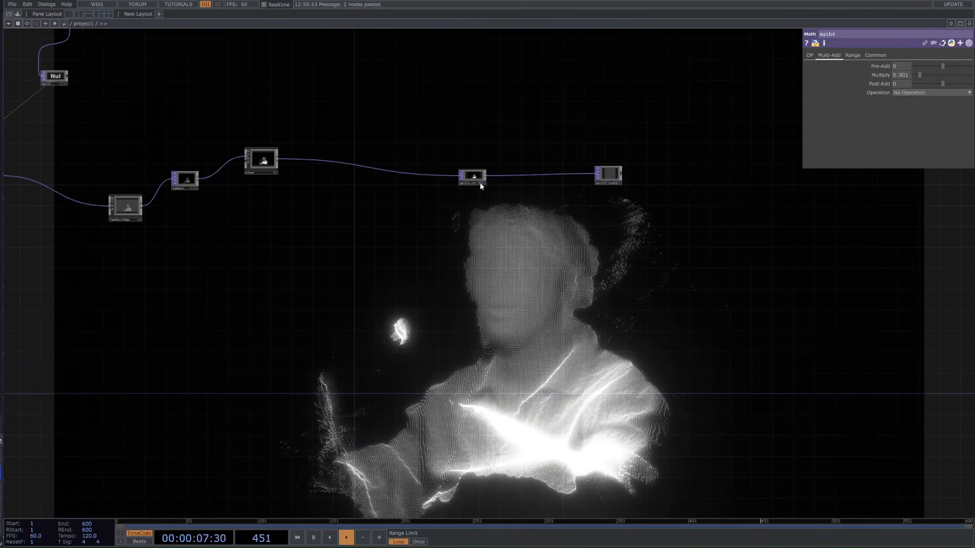
click(483, 184)
Check the output settings of the pasted noise22 against the new feedback loop's noise1.
scroll(480, 183, down, 4)
drag(84, 393, 435, 198)
scroll(435, 198, up, 2)
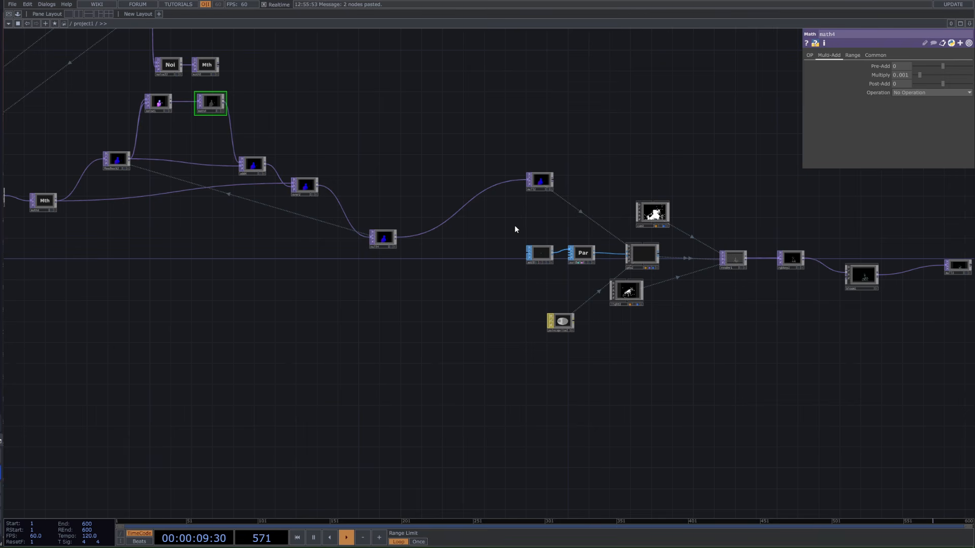
drag(182, 163, 261, 226)
scroll(261, 225, up, 3)
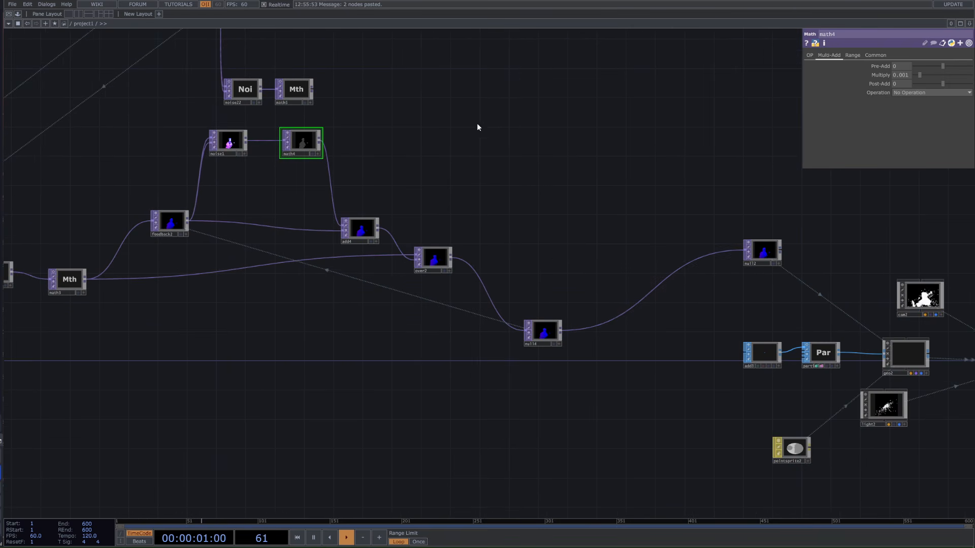
click(235, 135)
scroll(483, 319, up, 8)
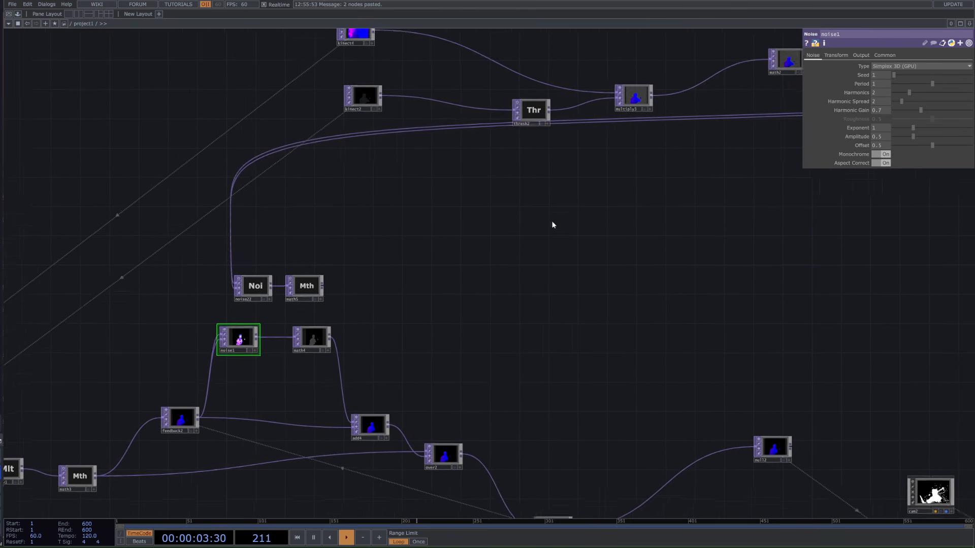
scroll(233, 306, up, 5)
click(263, 275)
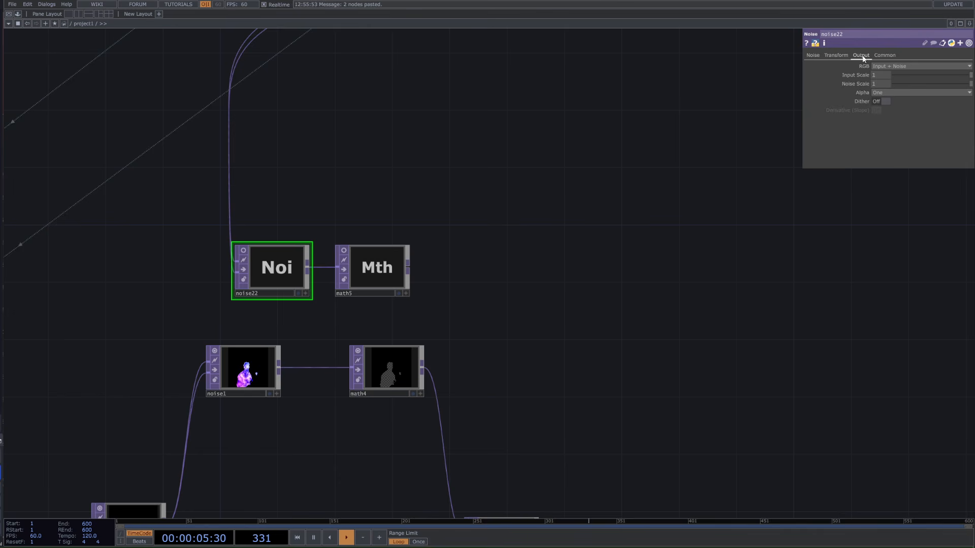
Review the Output, Transform and Common parameters of noise1.
click(245, 372)
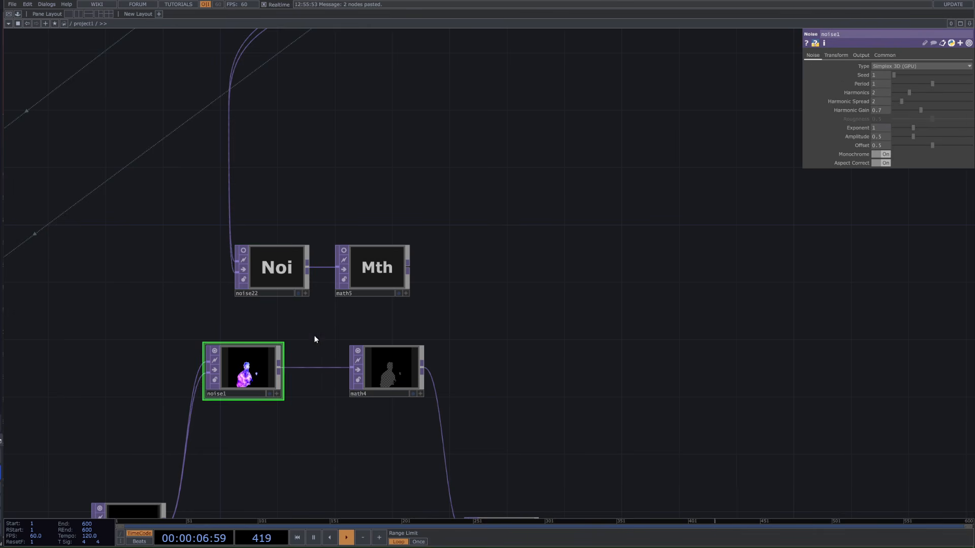
click(862, 56)
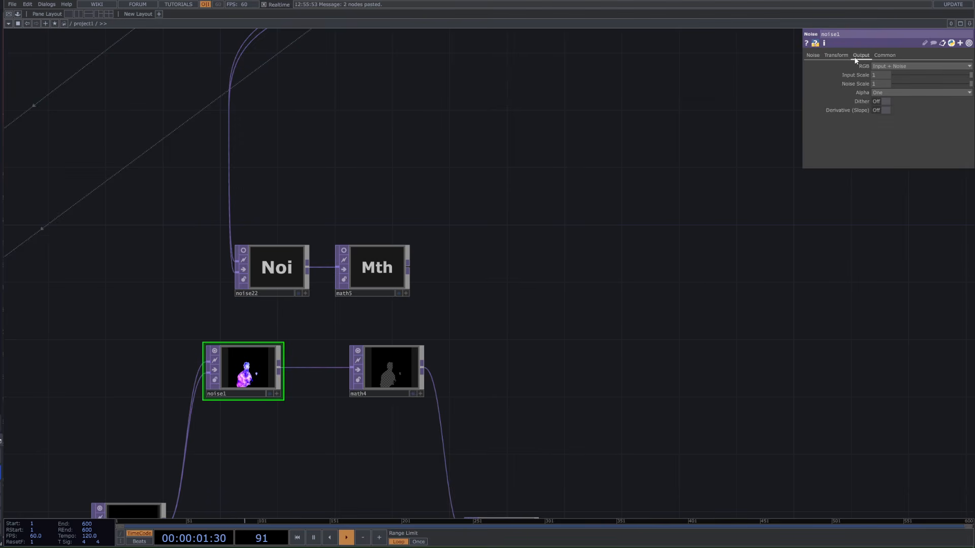
click(836, 56)
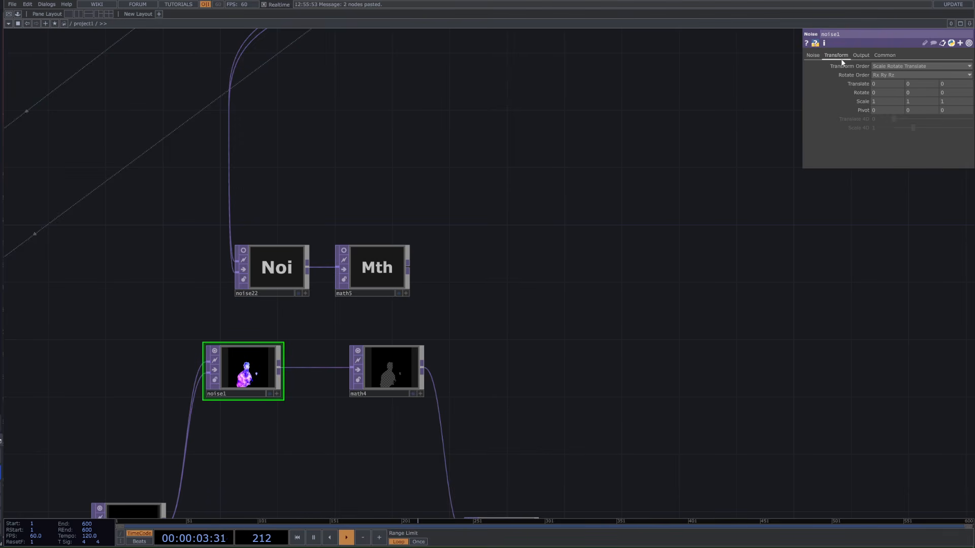
click(886, 56)
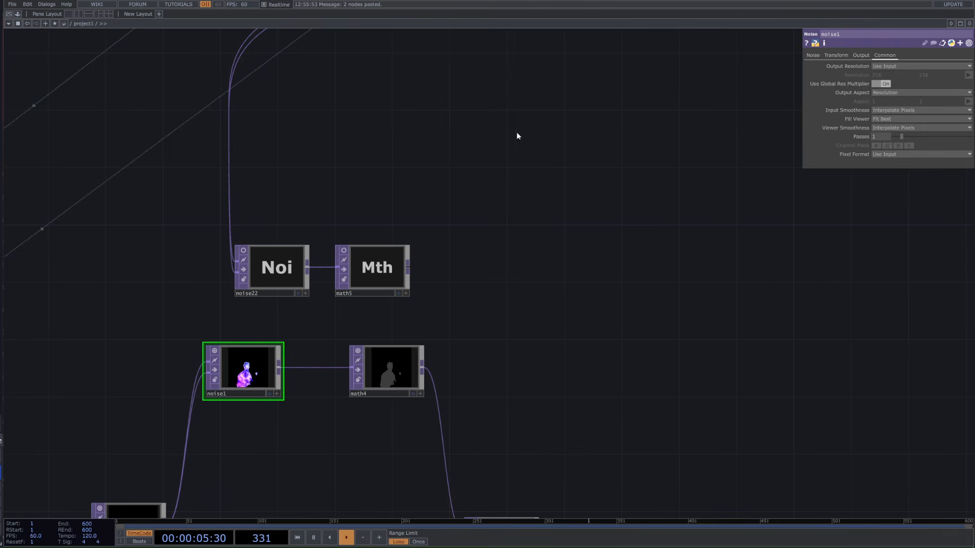
click(860, 56)
Match noise1 to noise22 by setting its type to Perlin 3D (GPU) and turning Monochrome off.
click(261, 287)
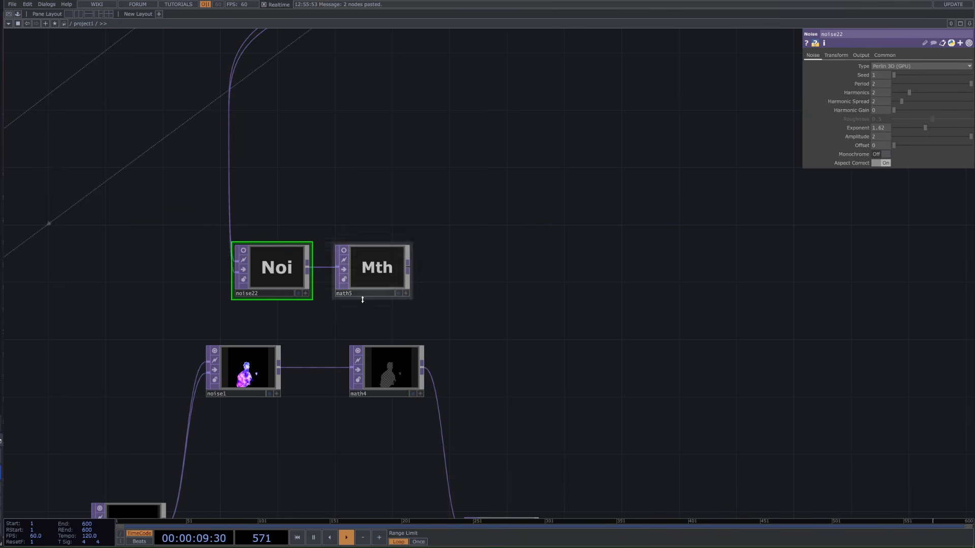
click(260, 286)
drag(236, 348, 251, 349)
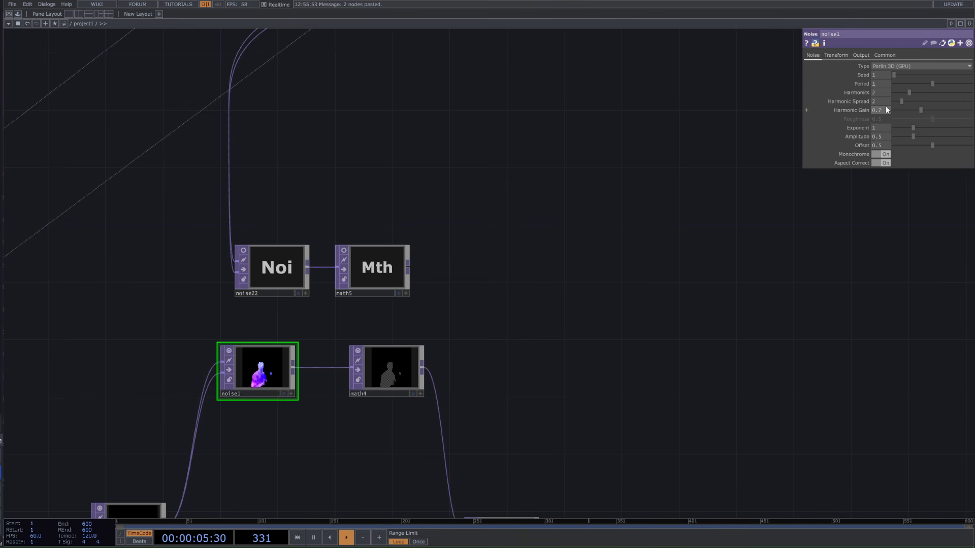
click(880, 154)
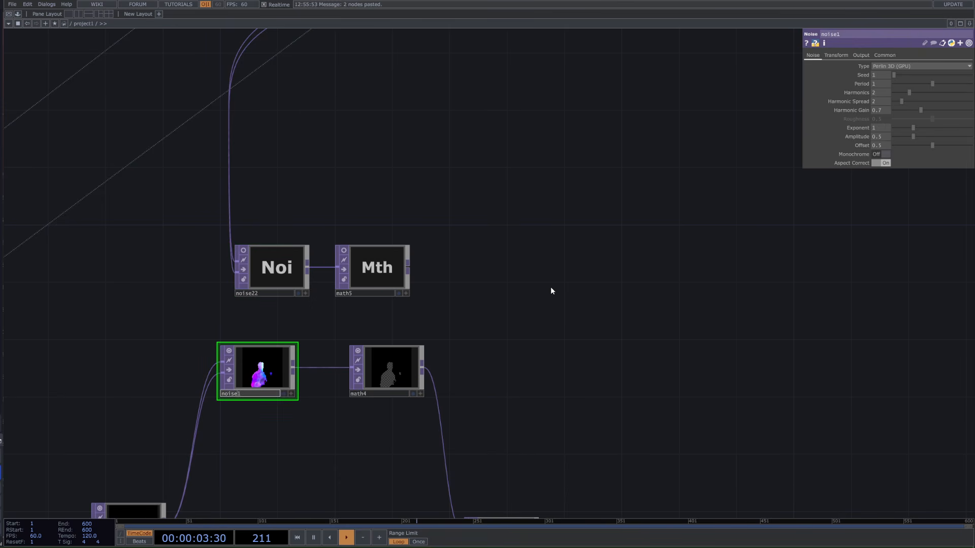
Display the null3 output after bloom1 as the network background to view the new particle render.
scroll(603, 287, down, 3)
drag(553, 320, 179, 241)
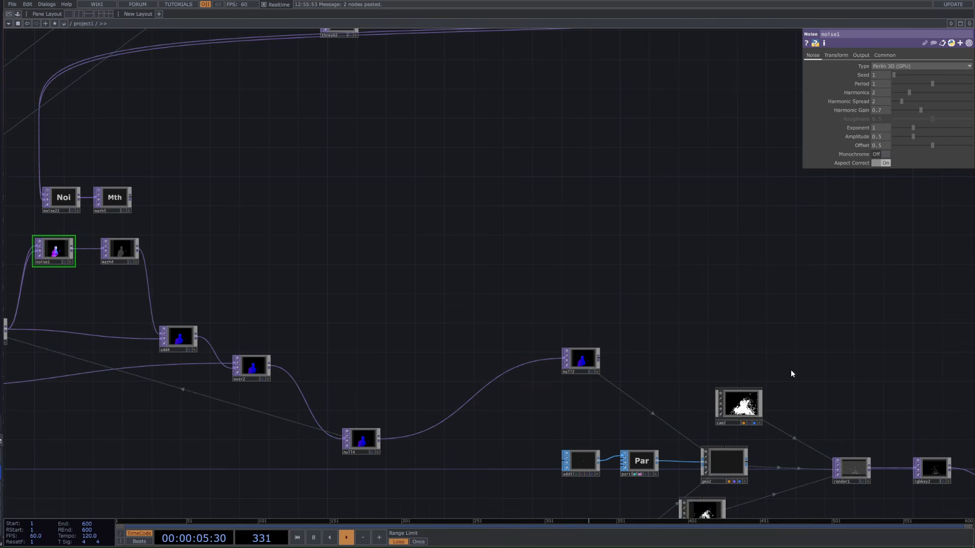
drag(945, 440, 494, 332)
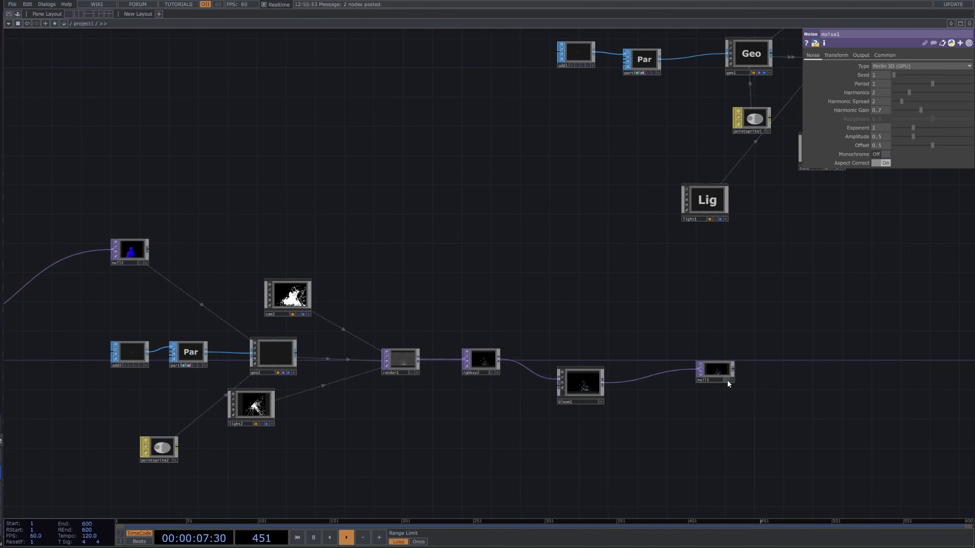
click(728, 381)
scroll(581, 326, up, 5)
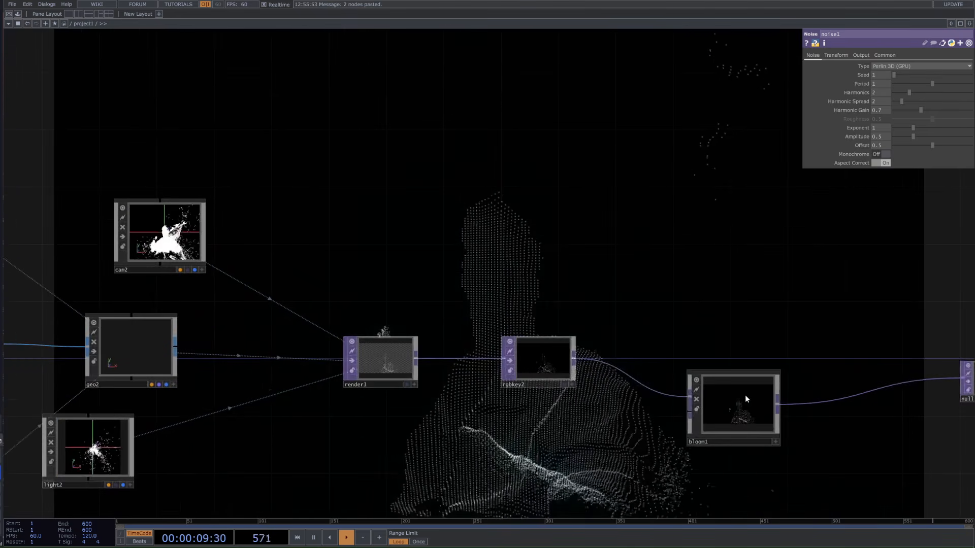
drag(782, 333, 663, 327)
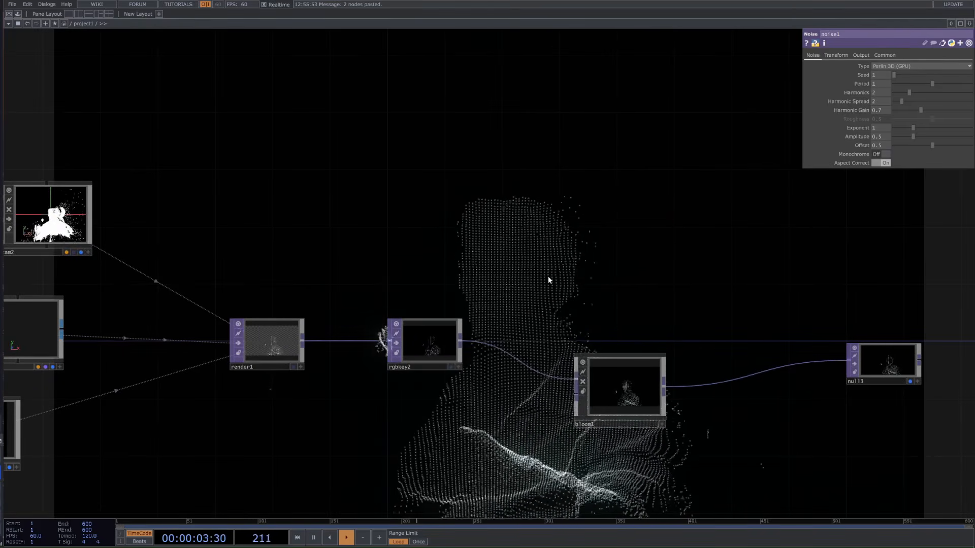
Return to the new feedback loop and examine the noise parameters of the pasted noise22.
scroll(436, 316, down, 3)
drag(433, 319, 717, 302)
scroll(635, 391, down, 2)
drag(619, 412, 753, 415)
scroll(753, 416, down, 4)
drag(392, 239, 568, 268)
scroll(344, 211, up, 5)
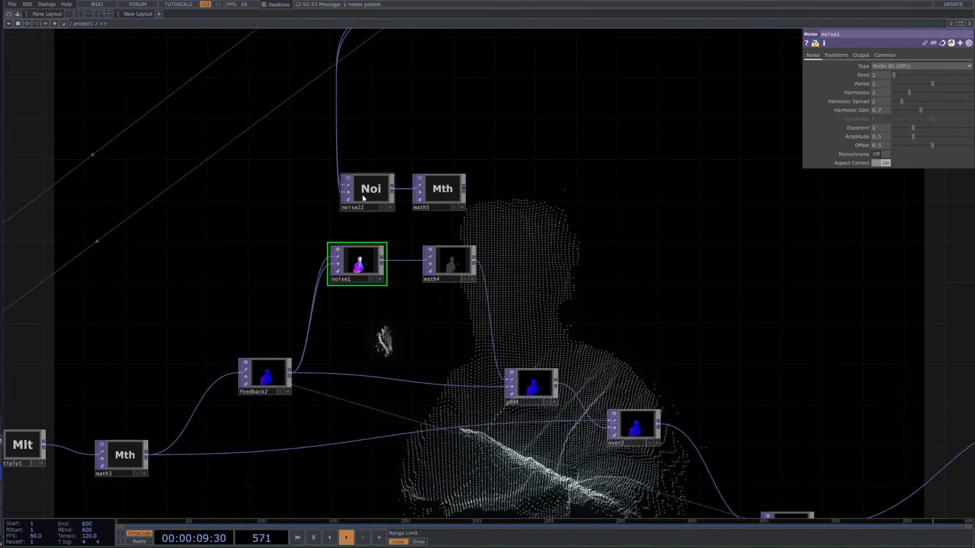
click(364, 198)
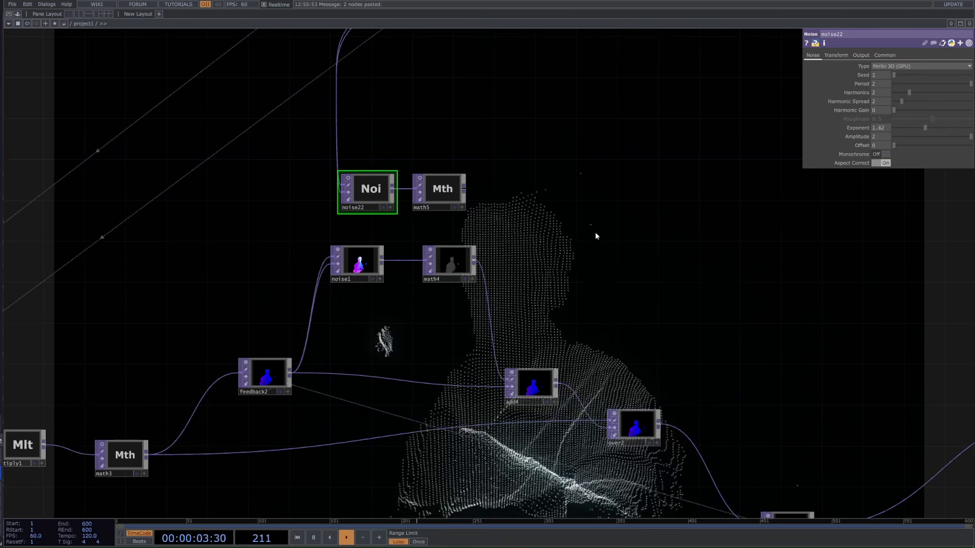
Replace noise1 with a copy of noise22, wired from feedback2 on both inputs and into math4.
key(ctrl+c)
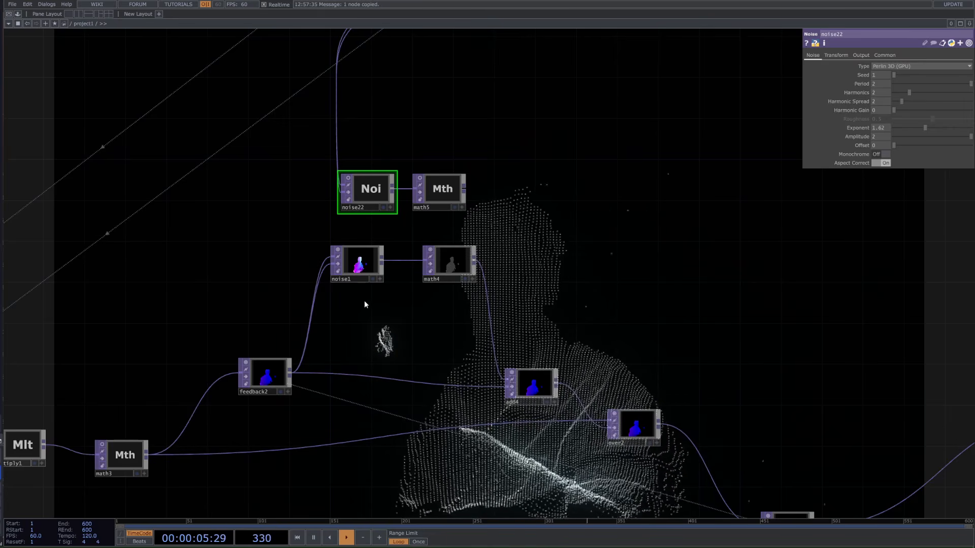
key(ctrl+v)
drag(364, 232, 354, 306)
drag(290, 374, 337, 315)
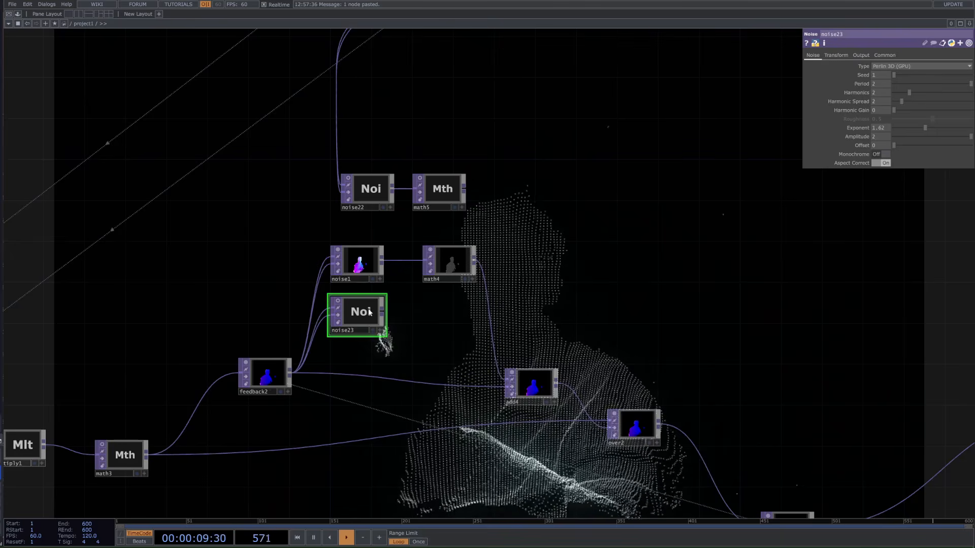
click(345, 278)
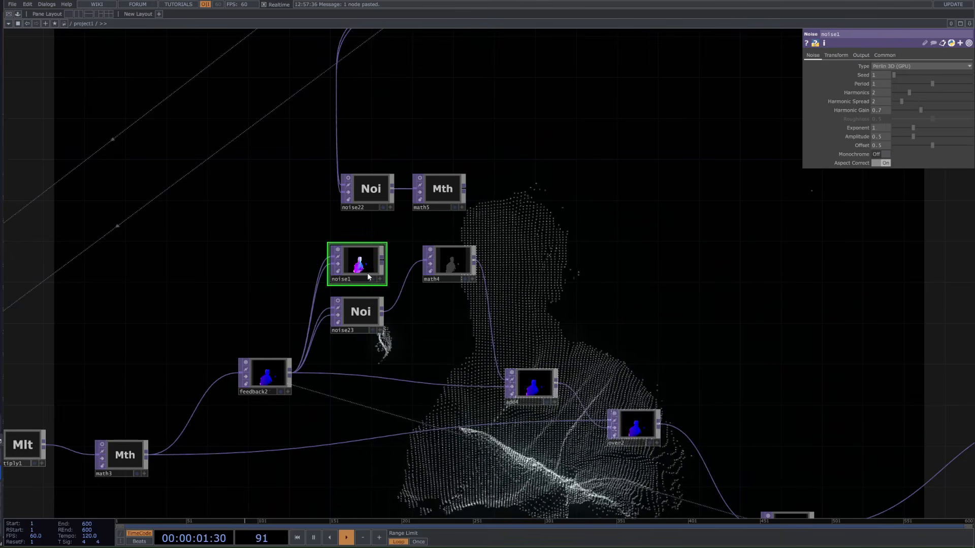
key(Delete)
Add a Keyboard In CHOP to the network below feedback2.
drag(640, 244, 528, 272)
drag(538, 339, 534, 297)
scroll(487, 300, down, 3)
drag(351, 382, 400, 337)
key(Tab)
text(key)
click(287, 256)
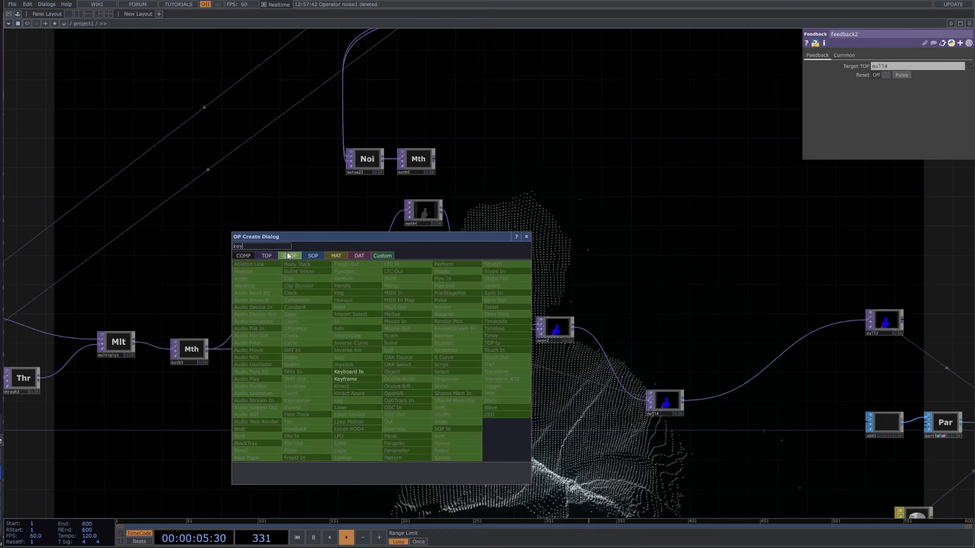
click(349, 371)
click(357, 372)
scroll(356, 372, up, 2)
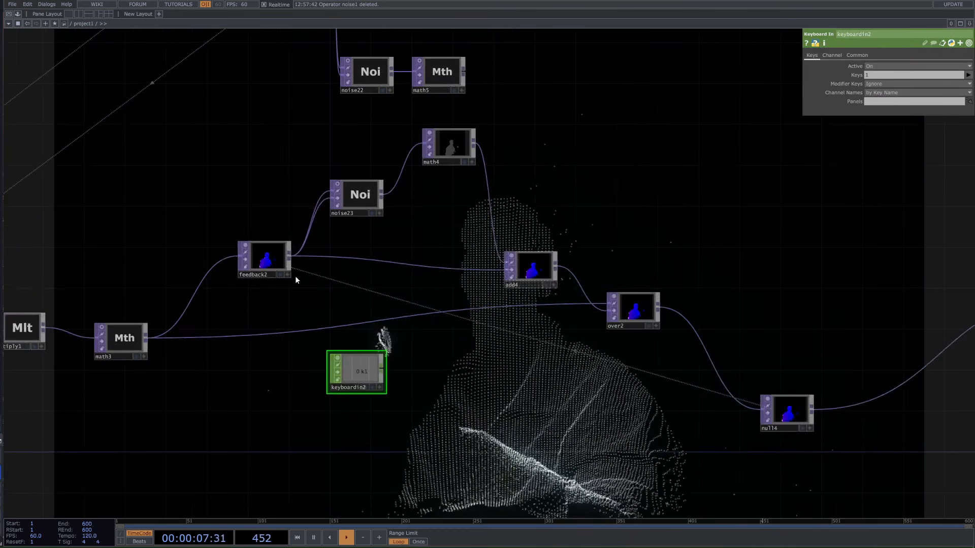
Link the k1 channel of keyboardin2 to the Reset Pulse of feedback2 as a CHOP reference.
click(253, 248)
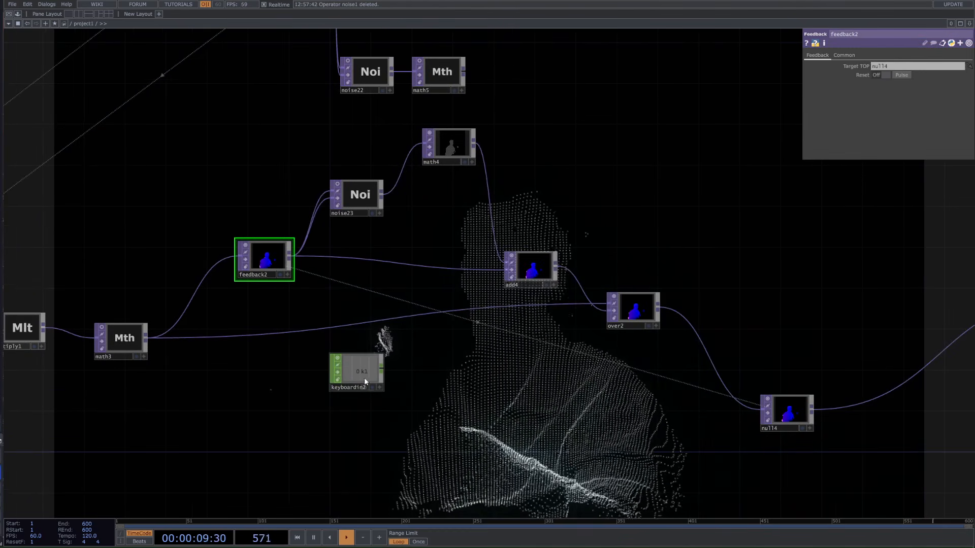
click(378, 387)
drag(361, 371, 640, 134)
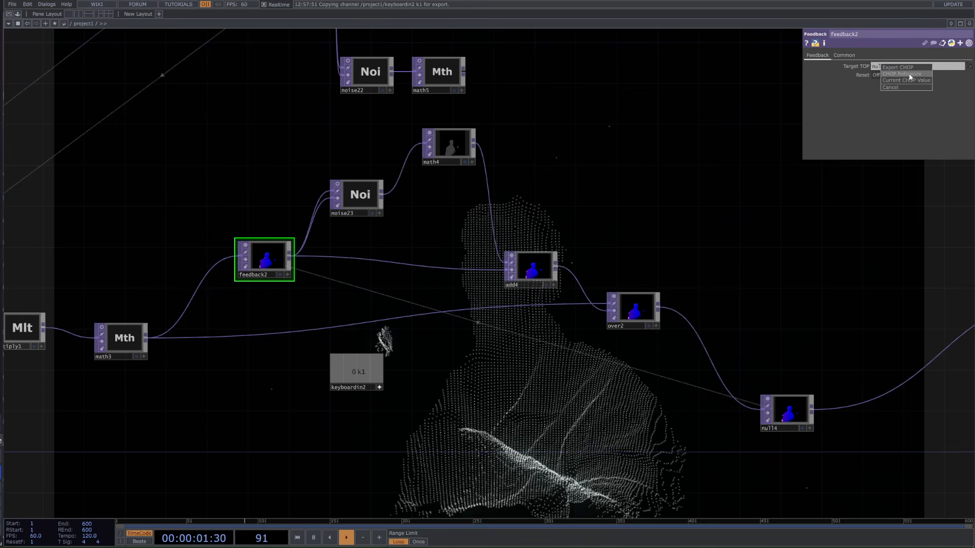
click(379, 387)
drag(487, 370, 399, 393)
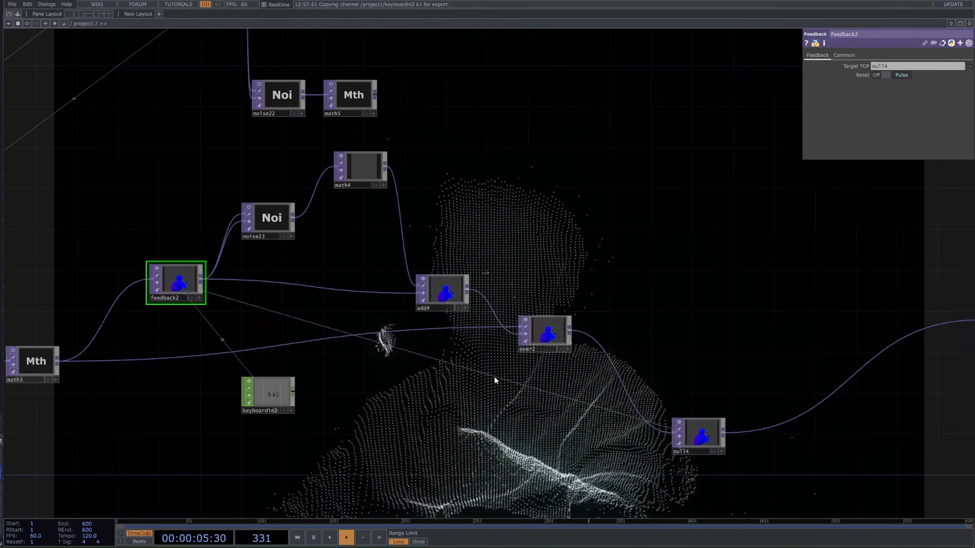
drag(344, 402, 337, 424)
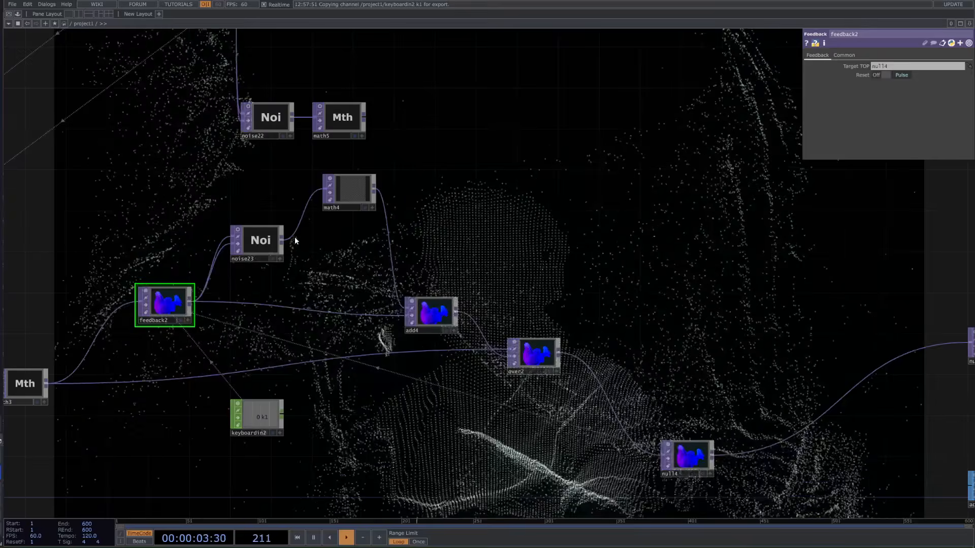
drag(556, 289, 402, 290)
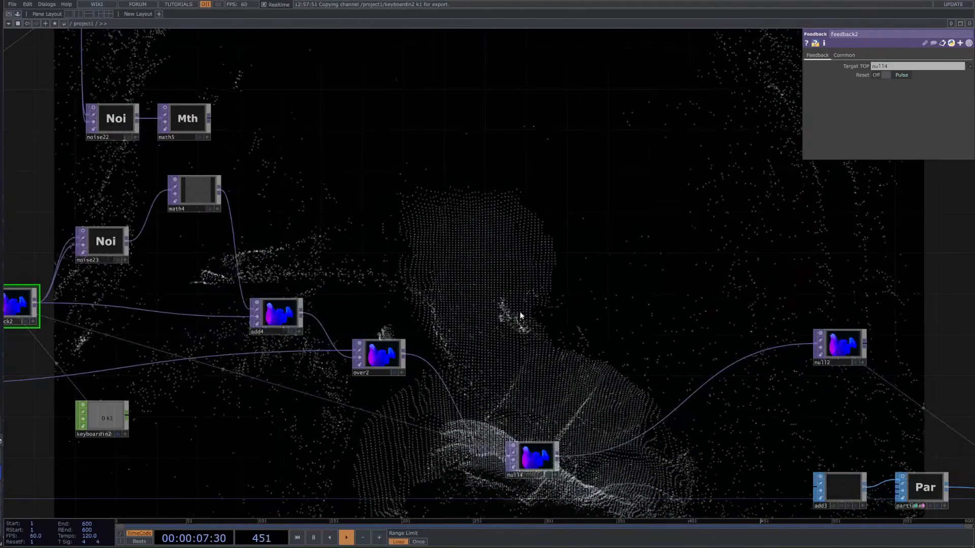
drag(523, 373, 539, 379)
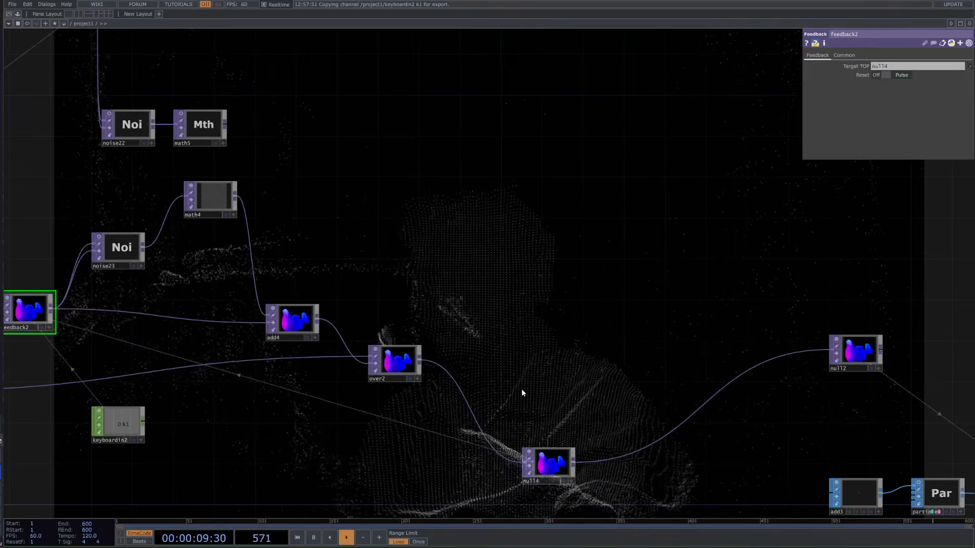
drag(472, 319, 574, 334)
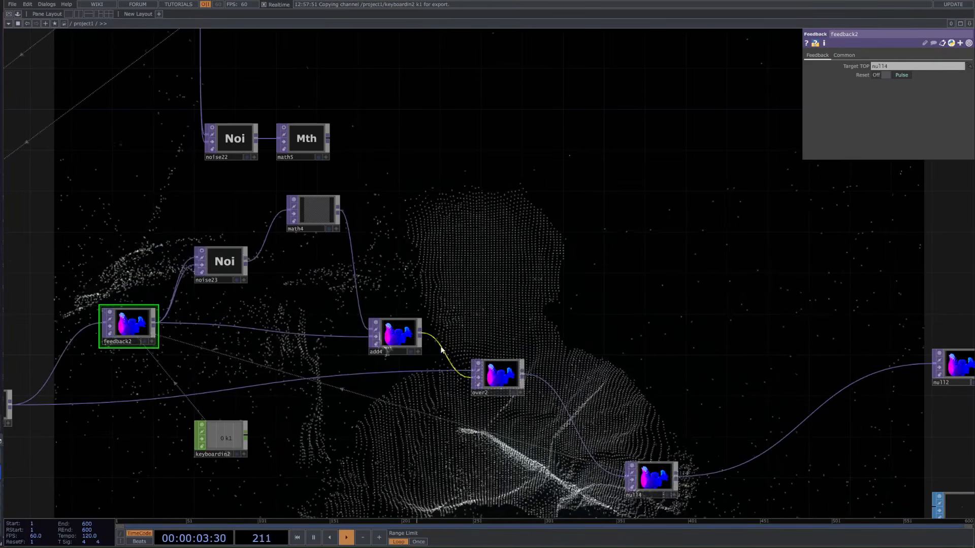
Insert a Level TOP on the wire between add4 and over2.
right_click(442, 331)
click(455, 334)
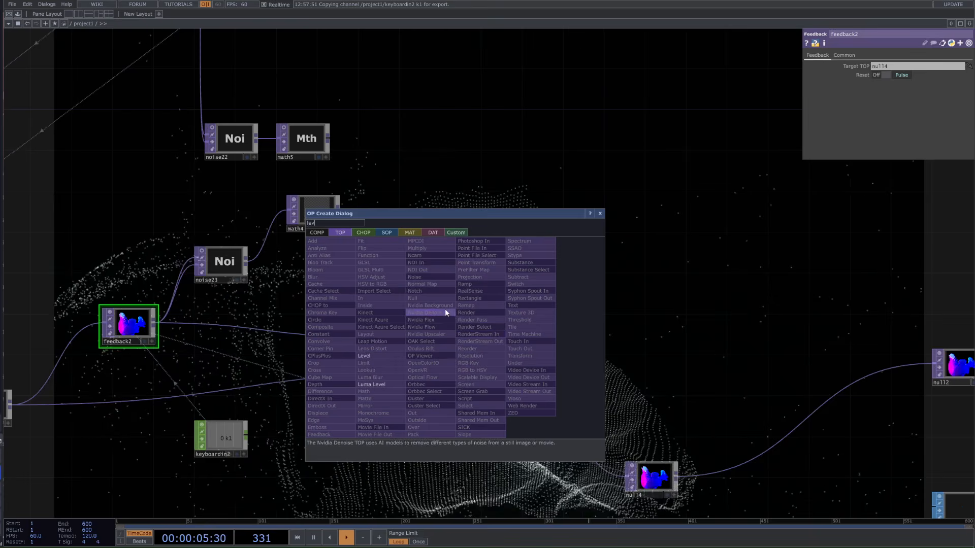
click(376, 356)
click(437, 349)
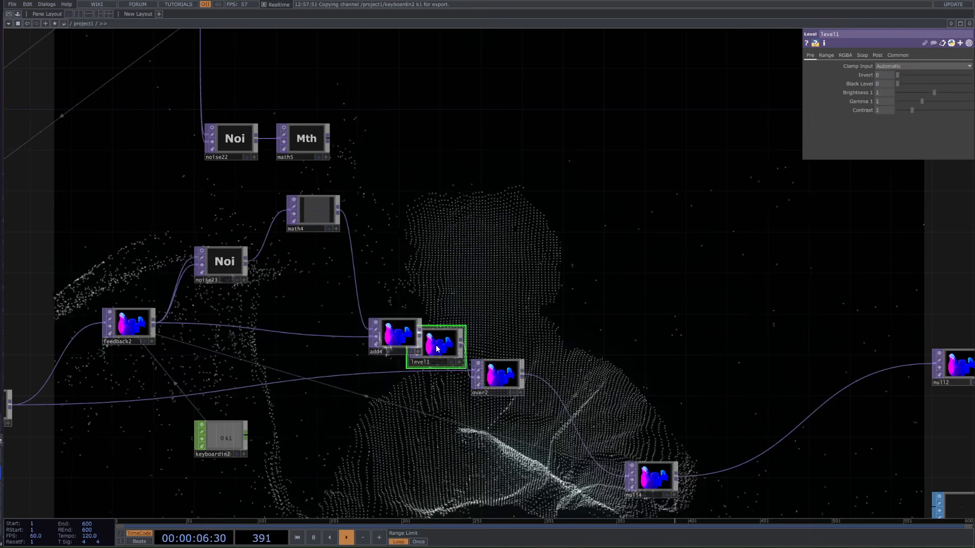
Try lowering level1's post Opacity to 0.924 and its Brightness 2, and undo these changes.
click(876, 55)
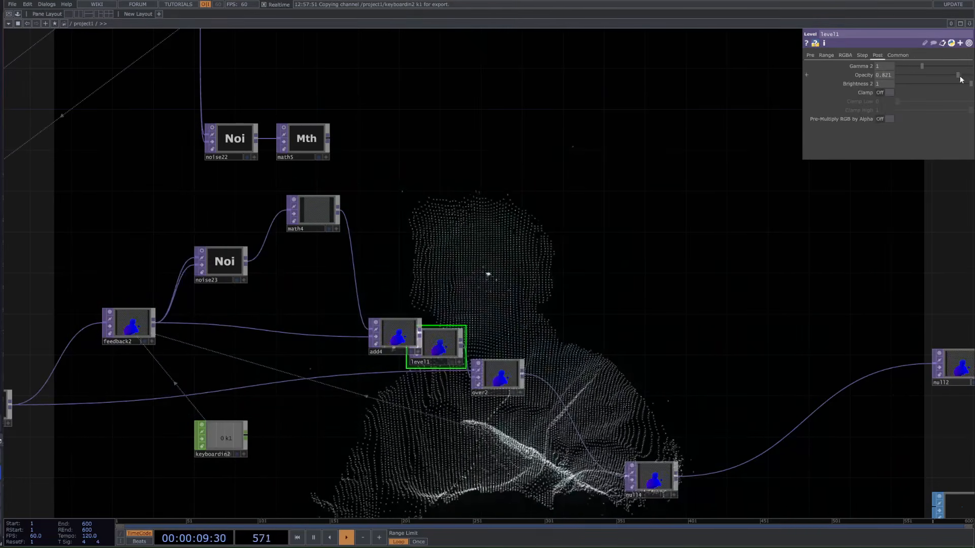
drag(971, 75, 966, 78)
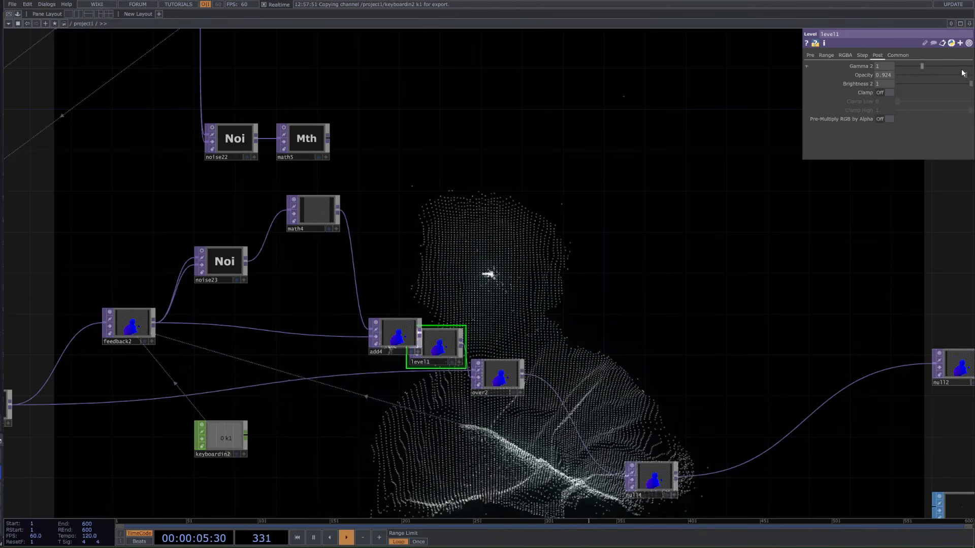
drag(965, 75, 957, 85)
key(ctrl+z)
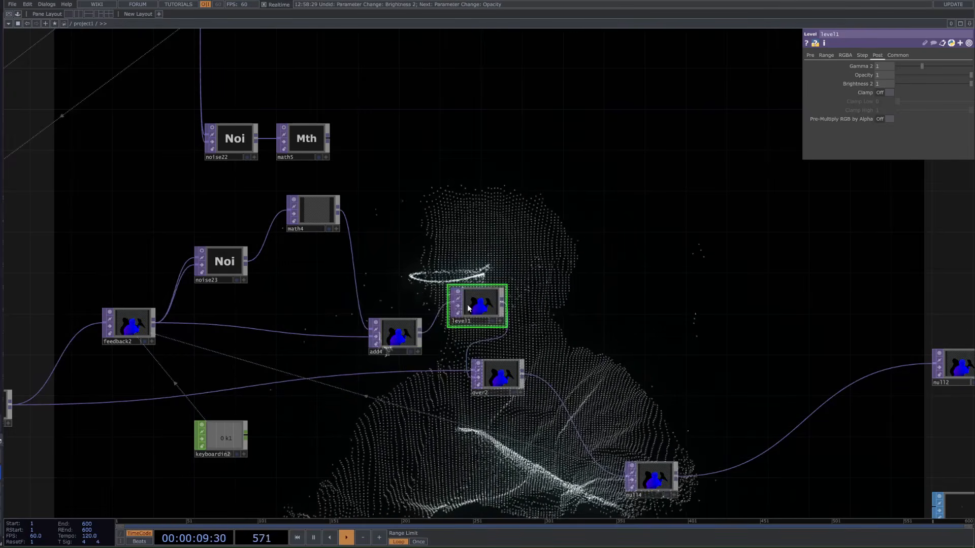
Delete level1 so that add4 feeds over2 directly.
middle_drag(467, 304, 599, 279)
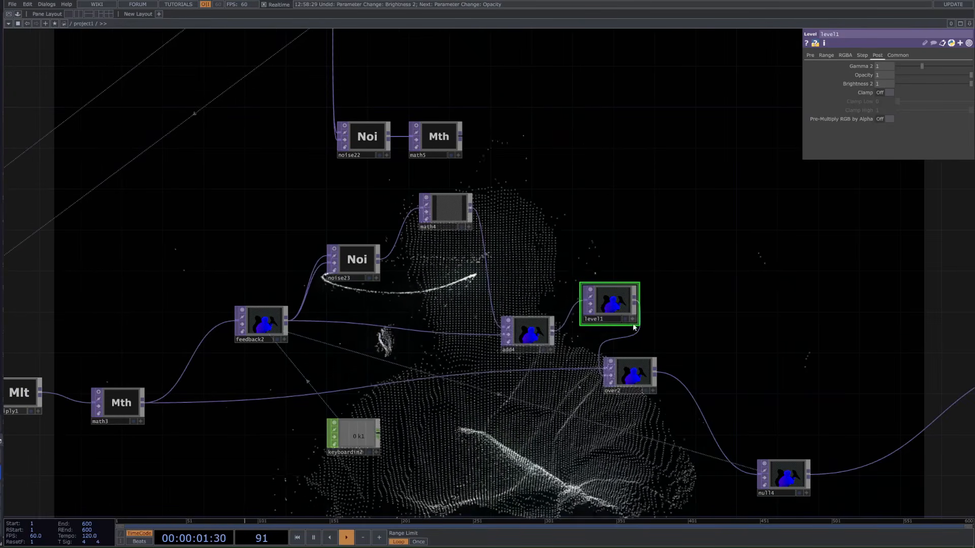
key(Delete)
middle_drag(622, 330, 657, 333)
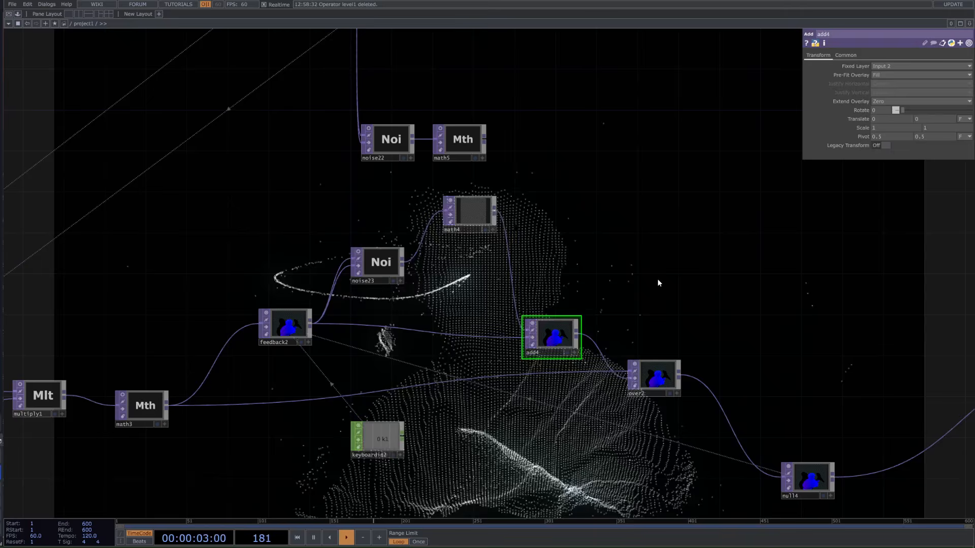
Set the Period of noise23 to 5.
click(399, 277)
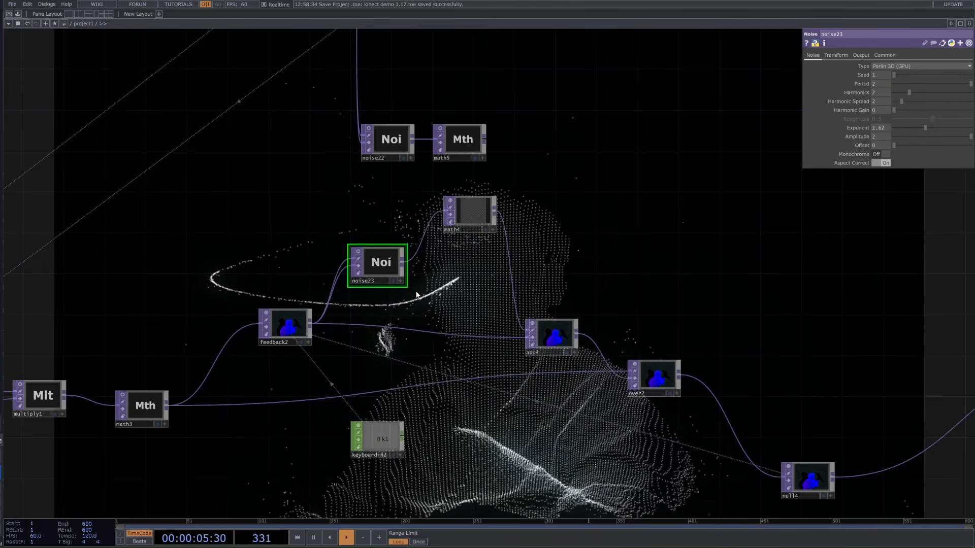
middle_drag(417, 294, 476, 320)
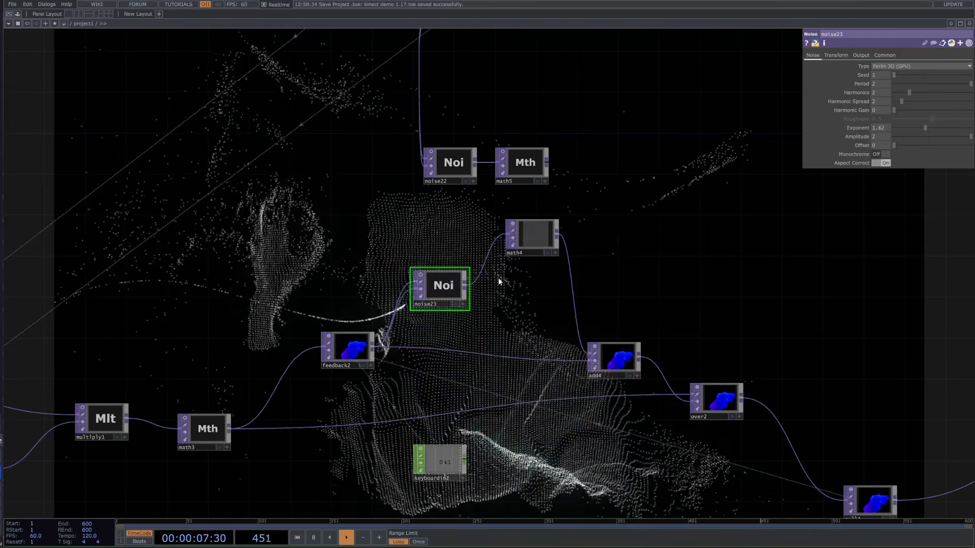
scroll(432, 257, up, 3)
click(416, 279)
scroll(430, 285, up, 3)
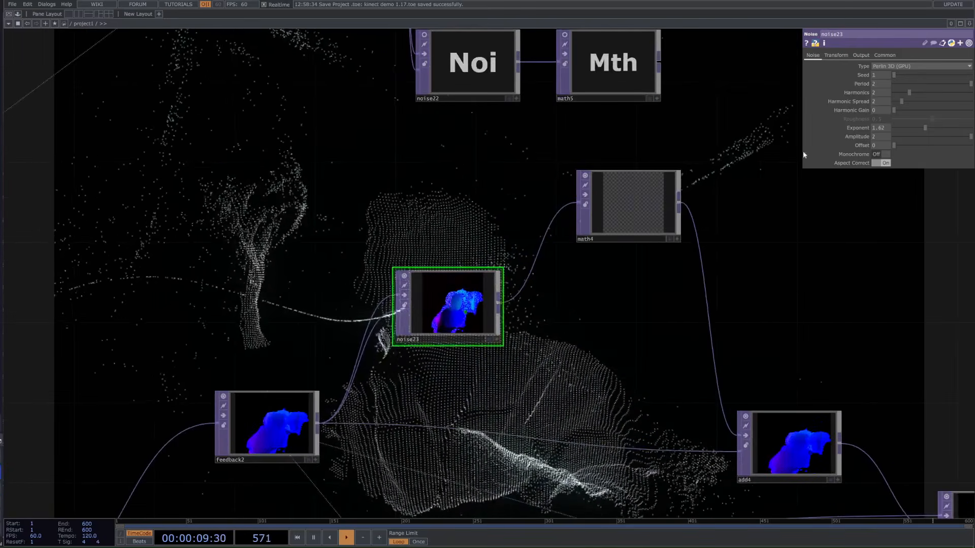
scroll(792, 177, down, 3)
click(924, 82)
drag(924, 83, 827, 90)
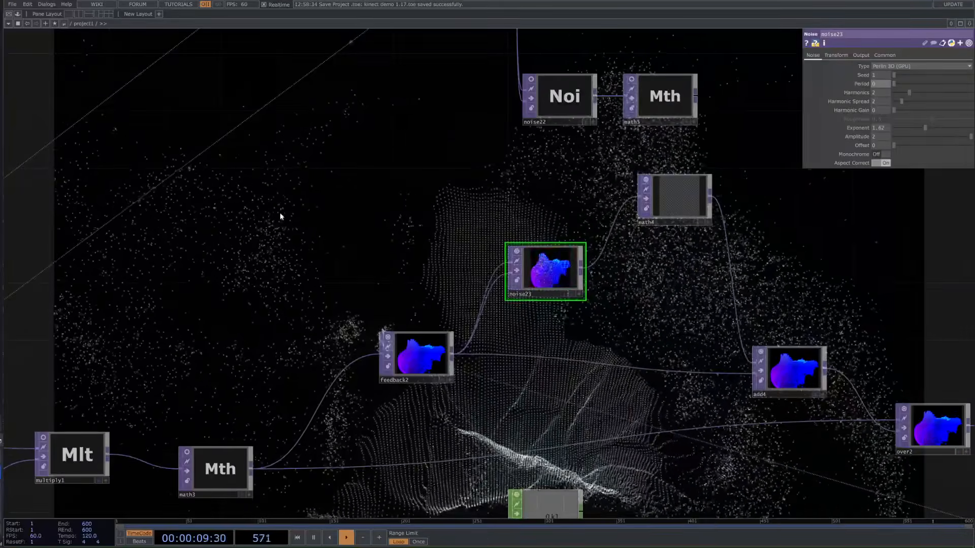
text(5)
key(Return)
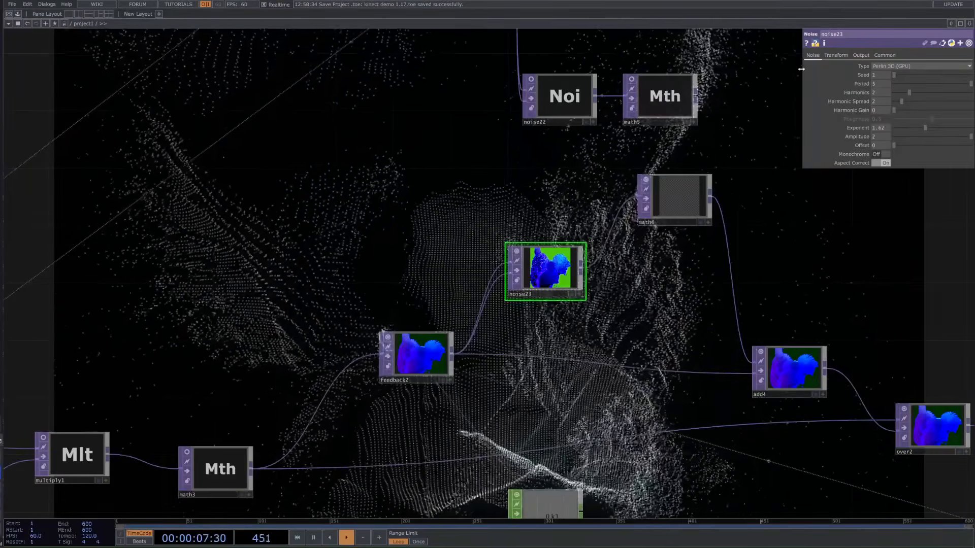
Set noise23's Harmonic Gain to 2 and Offset to 0.016, undoing a trial Amplitude of 0.22.
drag(904, 111, 971, 109)
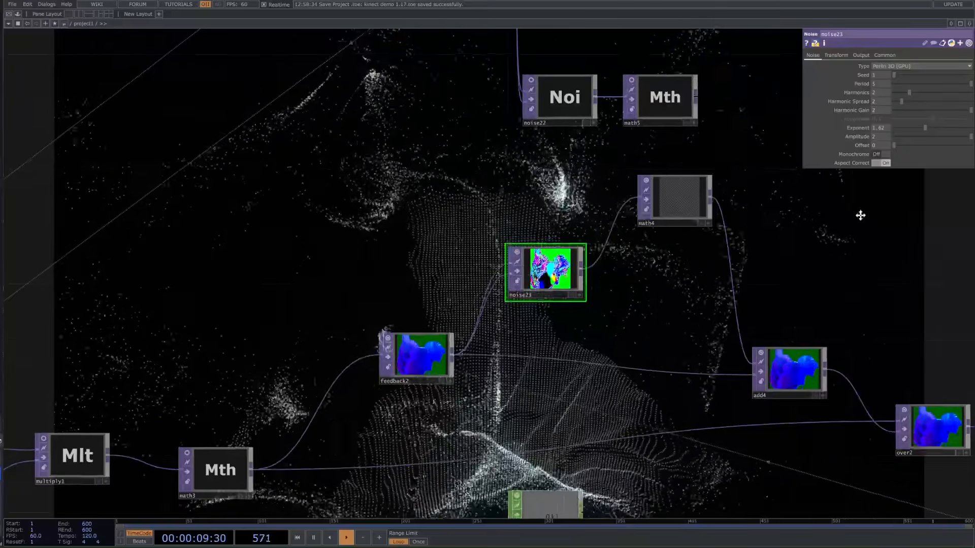
drag(859, 216, 826, 241)
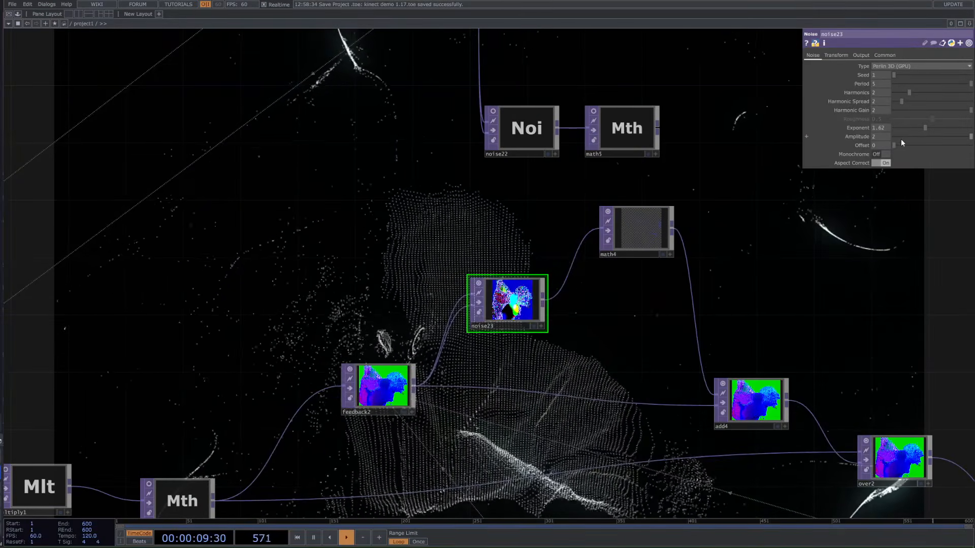
drag(901, 146, 954, 147)
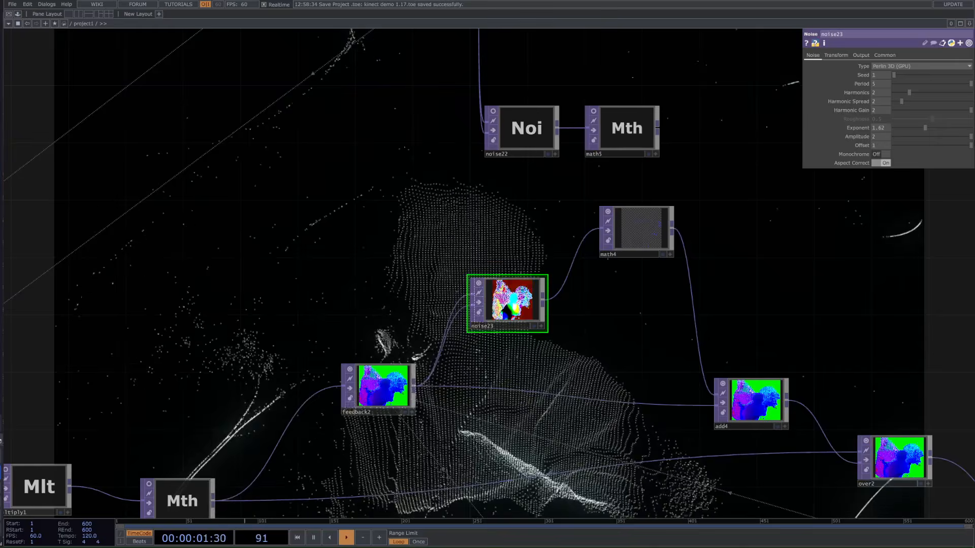
drag(903, 137, 901, 137)
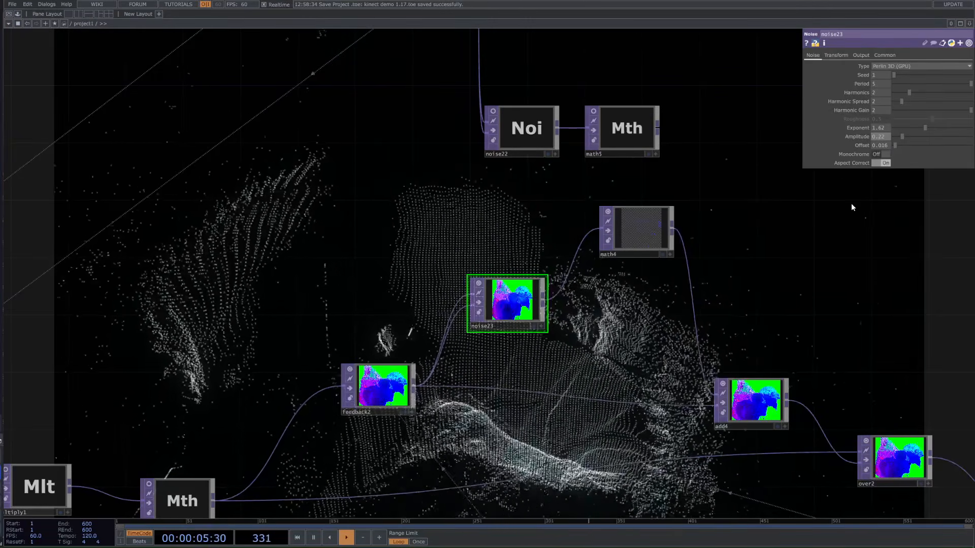
key(ctrl+z)
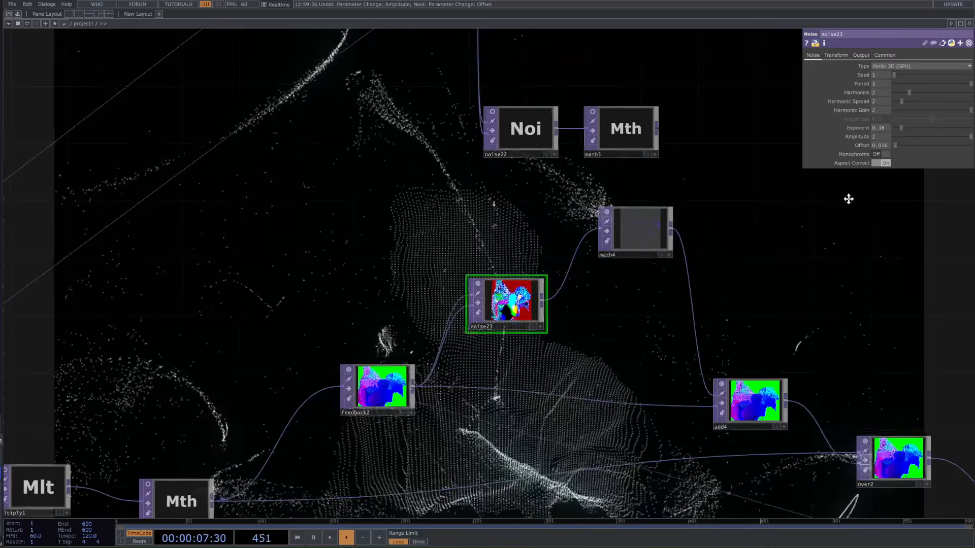
Set the Exponent of noise23 to 3.01, undoing a trial value of 10.
drag(849, 198, 715, 232)
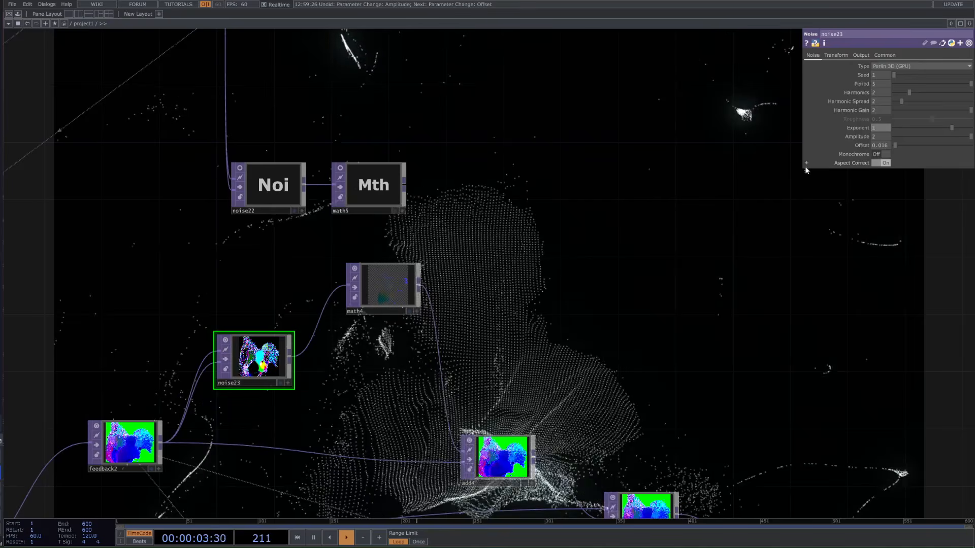
drag(623, 275, 608, 316)
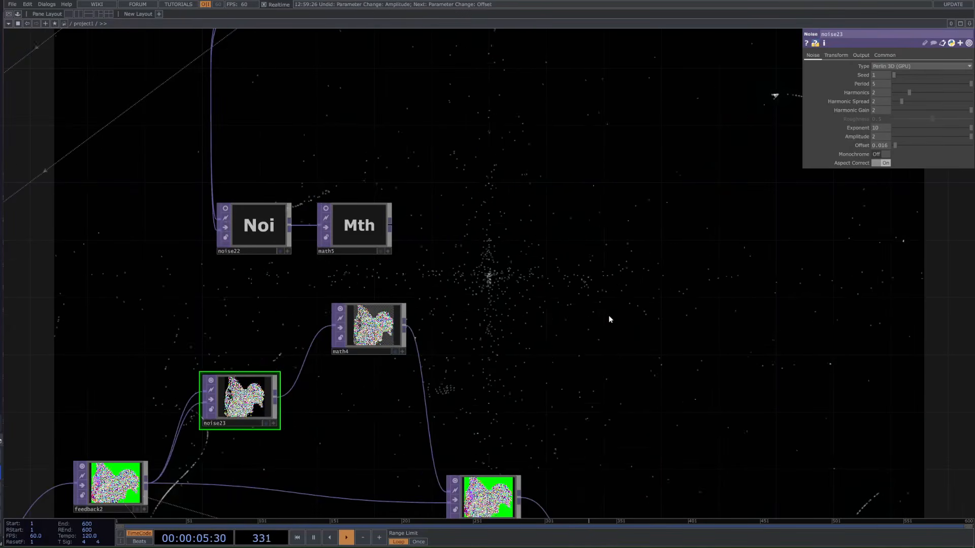
key(ctrl+z)
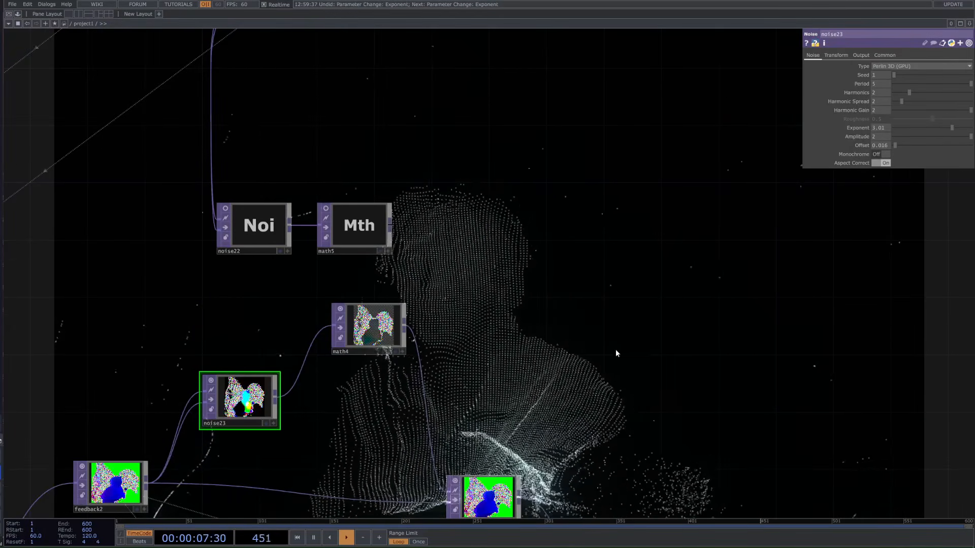
Try a Harmonic Spread of 13.9 on noise23, undo it, and set the spread to 0.
drag(908, 104, 946, 102)
drag(663, 269, 633, 277)
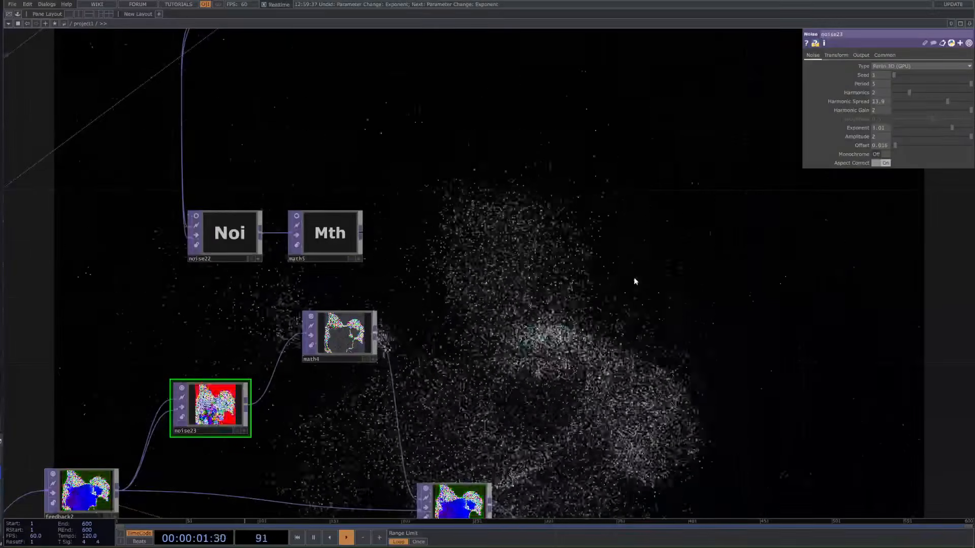
key(ctrl+z)
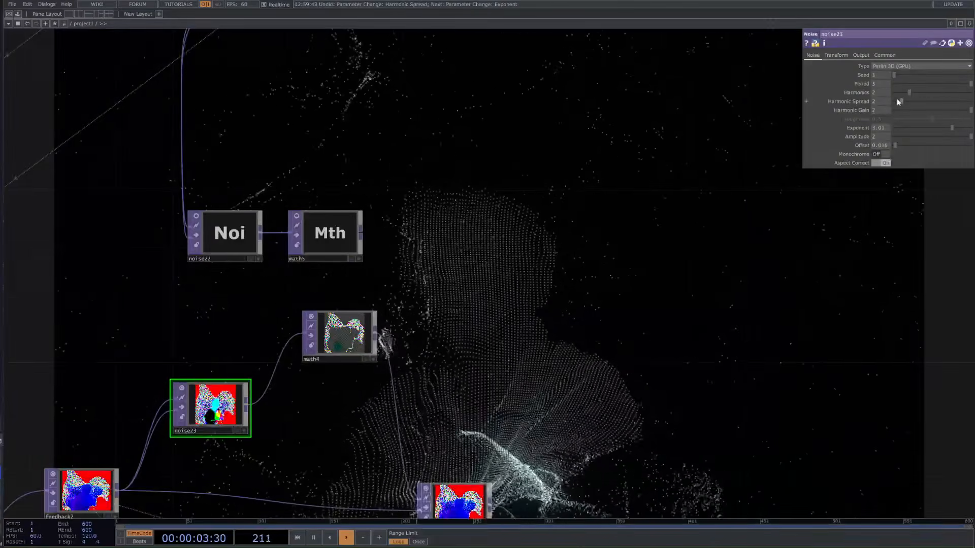
drag(670, 252, 626, 282)
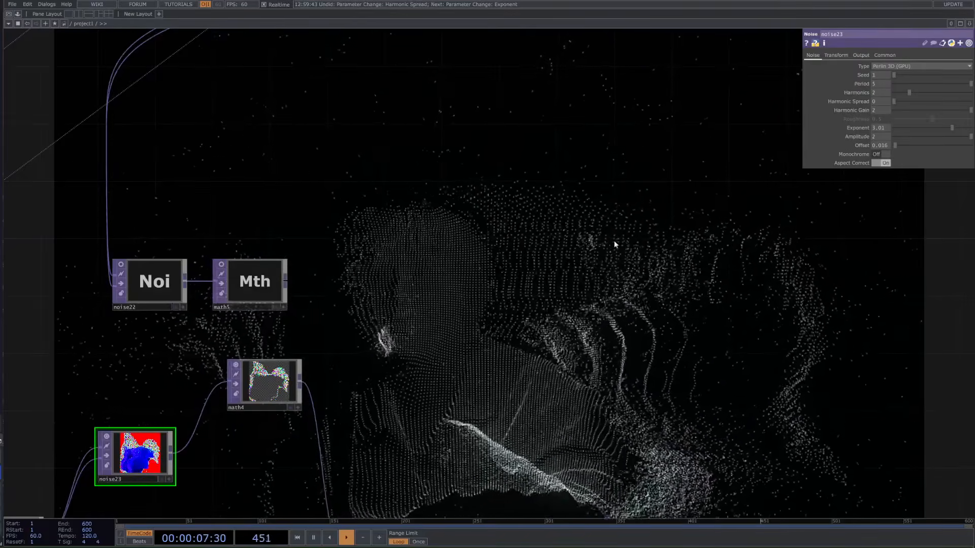
Examine the rebuilt particle chain from noise23 through the feedback loop and geo2 to the render and bloom operators.
scroll(523, 289, down, 2)
drag(675, 296, 429, 249)
scroll(376, 204, down, 5)
scroll(364, 285, up, 3)
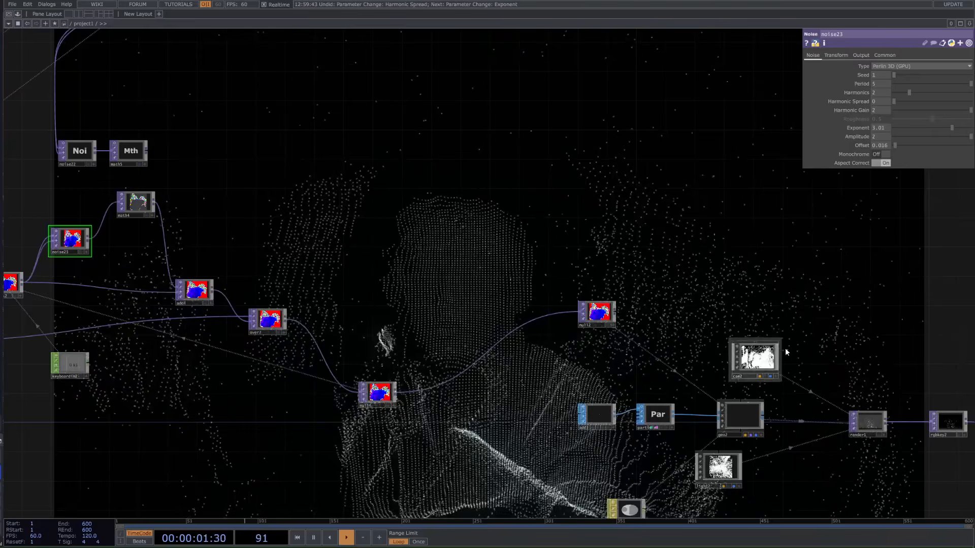
scroll(728, 483, up, 1)
scroll(736, 482, up, 3)
scroll(733, 442, down, 4)
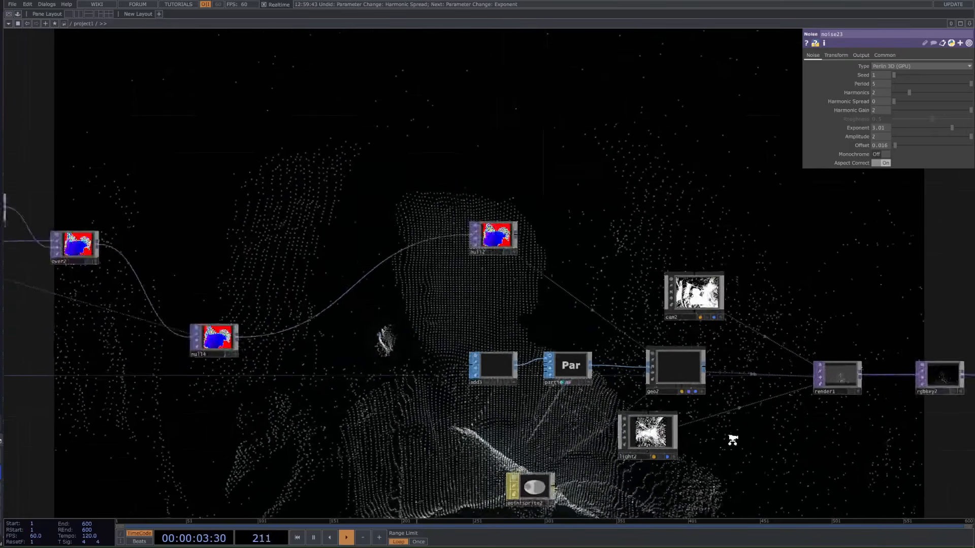
scroll(703, 449, down, 6)
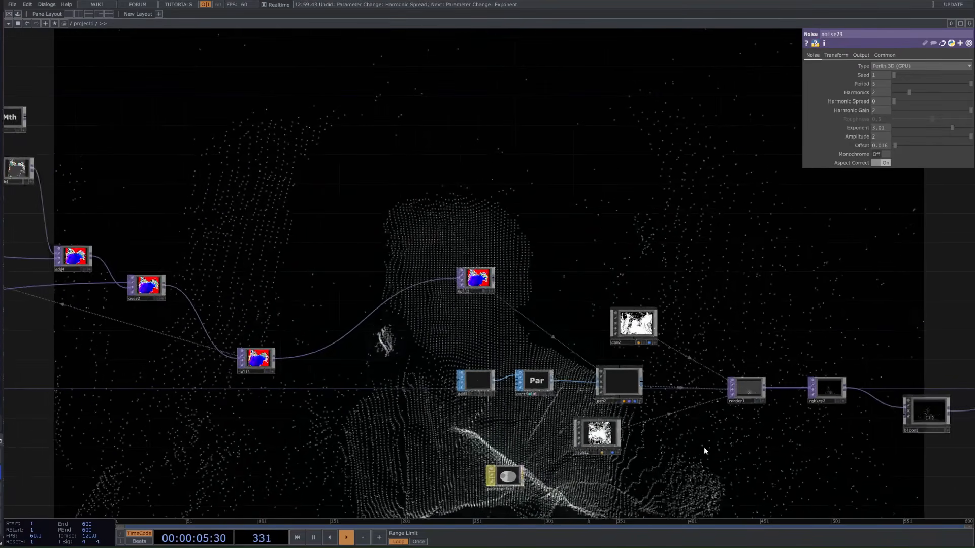
drag(758, 369, 659, 319)
Delete the rebuilt network: the null2 particle rendering chain and the noise23 feedback loop with its source operators.
drag(682, 400, 483, 318)
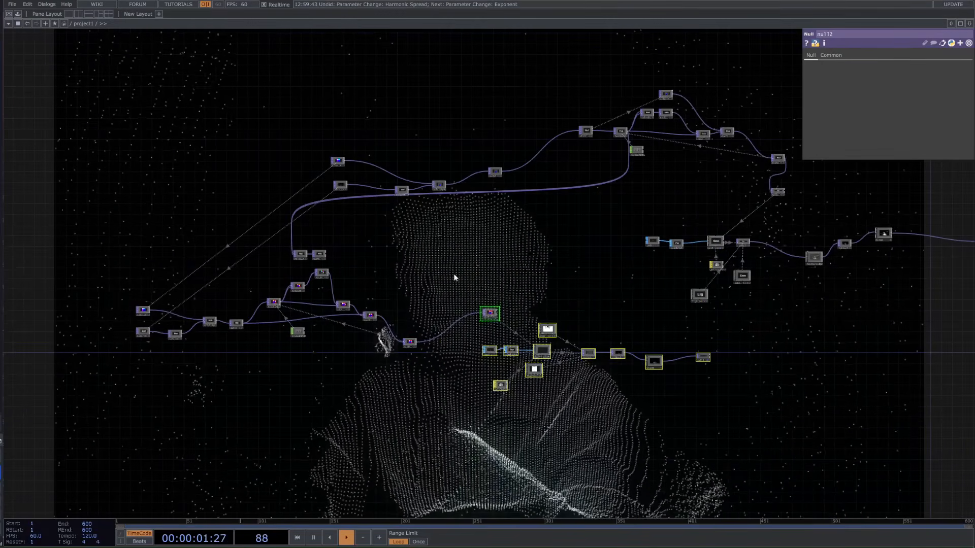
key(Delete)
right_drag(454, 272, 138, 351)
key(Delete)
Display the purple_crt output as the background of the original network and save the project.
drag(376, 335, 260, 359)
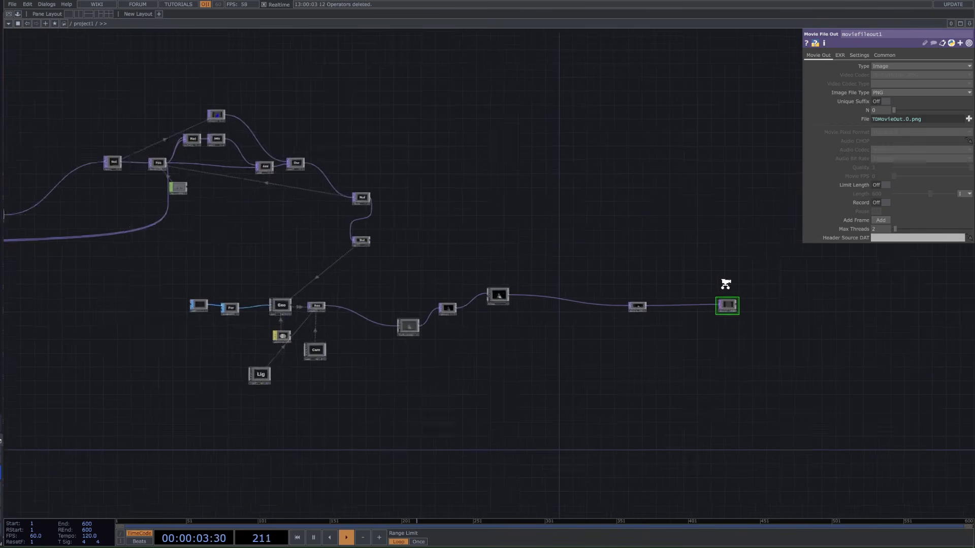
scroll(705, 294, up, 3)
click(583, 321)
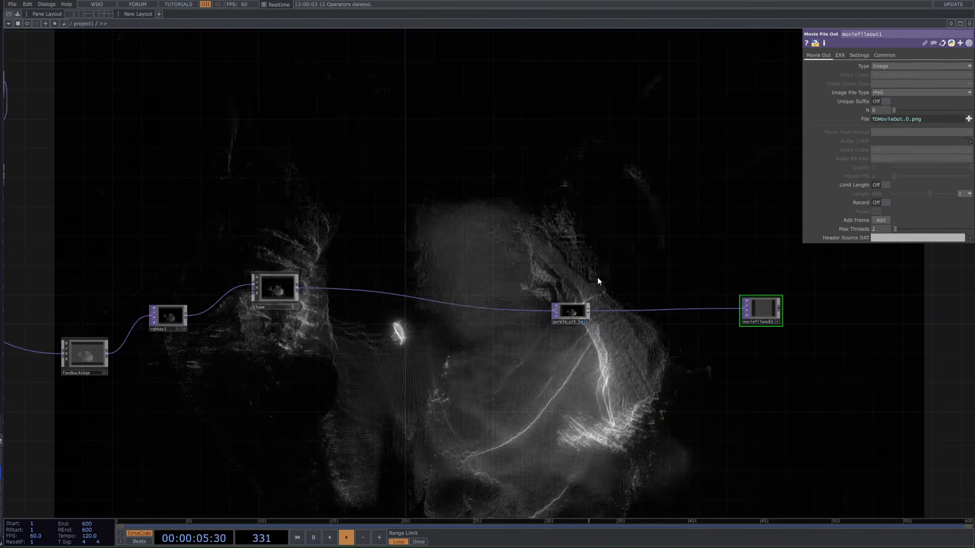
key(ctrl+s)
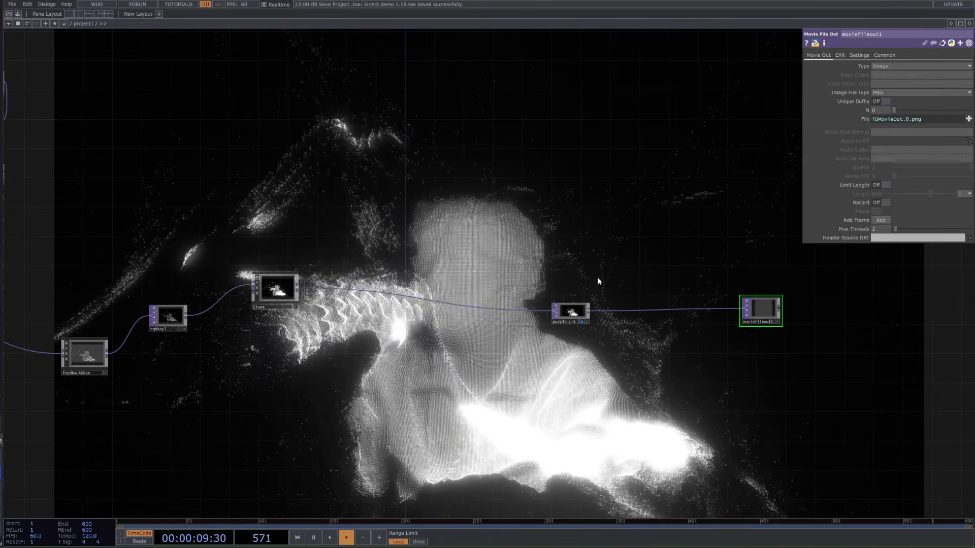
scroll(589, 363, down, 5)
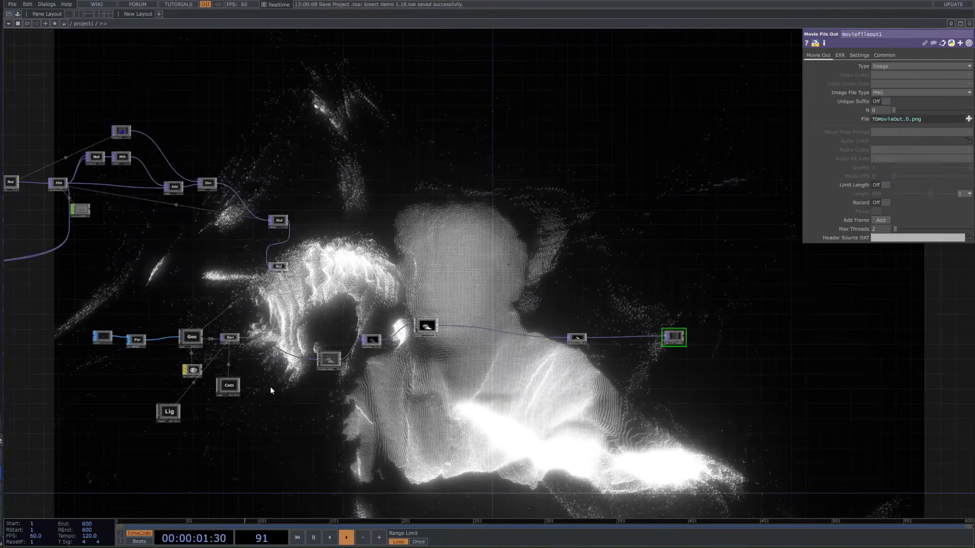